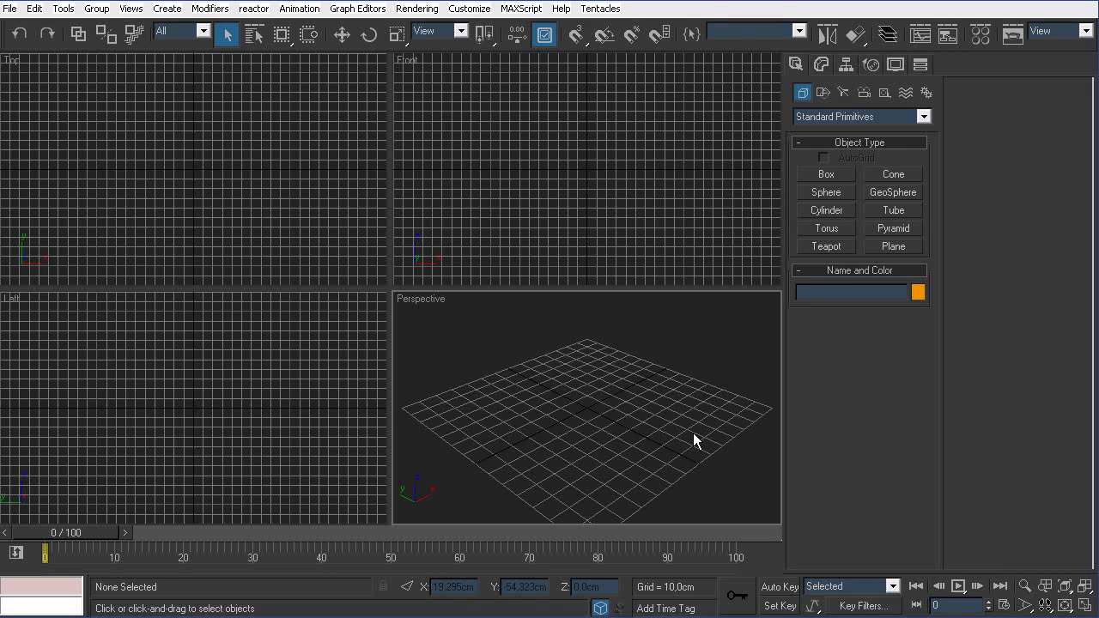
Step: Create a floor plane about 147 cm long and 152 cm wide, centred on the grid in the Perspective view
{"action": "left_click", "coordinate": [893, 246]}
{"action": "left_click_drag", "start_coordinate": [618, 373], "coordinate": [580, 560]}
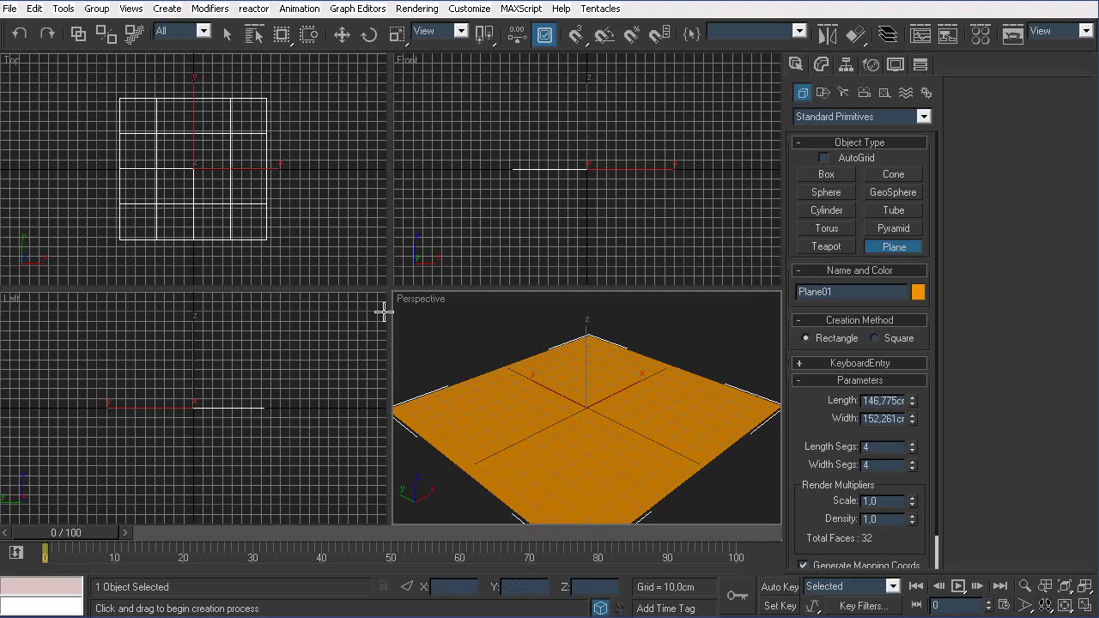
{"action": "key", "text": "alt+w"}
{"action": "scroll", "coordinate": [421, 322], "scroll_direction": "down", "scroll_amount": 3}
{"action": "mouse_move", "coordinate": [485, 340]}
{"action": "middle_mouse_down", "text": "alt"}
{"action": "mouse_move", "coordinate": [456, 316]}
{"action": "mouse_move", "coordinate": [481, 319]}
{"action": "middle_mouse_up", "text": "alt"}
Step: Clone the floor plane by rotating it upright, and move the copy to the floor's back edge as a wall
{"action": "key", "text": "e"}
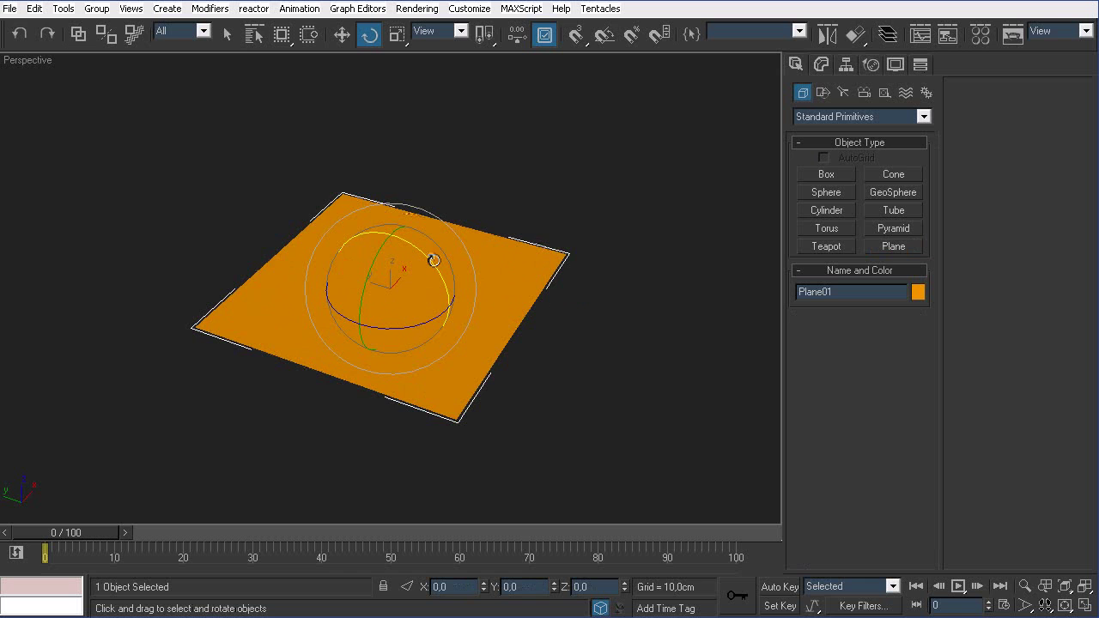
{"action": "left_click_drag", "start_coordinate": [434, 260], "coordinate": [553, 343], "text": "shift"}
{"action": "left_click", "coordinate": [567, 382]}
{"action": "key", "text": "w"}
{"action": "mouse_move", "coordinate": [347, 277]}
{"action": "left_mouse_down"}
{"action": "mouse_move", "coordinate": [228, 250]}
{"action": "mouse_move", "coordinate": [241, 251]}
{"action": "left_mouse_up"}
{"action": "middle_click_drag", "start_coordinate": [371, 195], "coordinate": [325, 175], "text": "alt"}
{"action": "left_click_drag", "start_coordinate": [304, 207], "coordinate": [297, 98]}
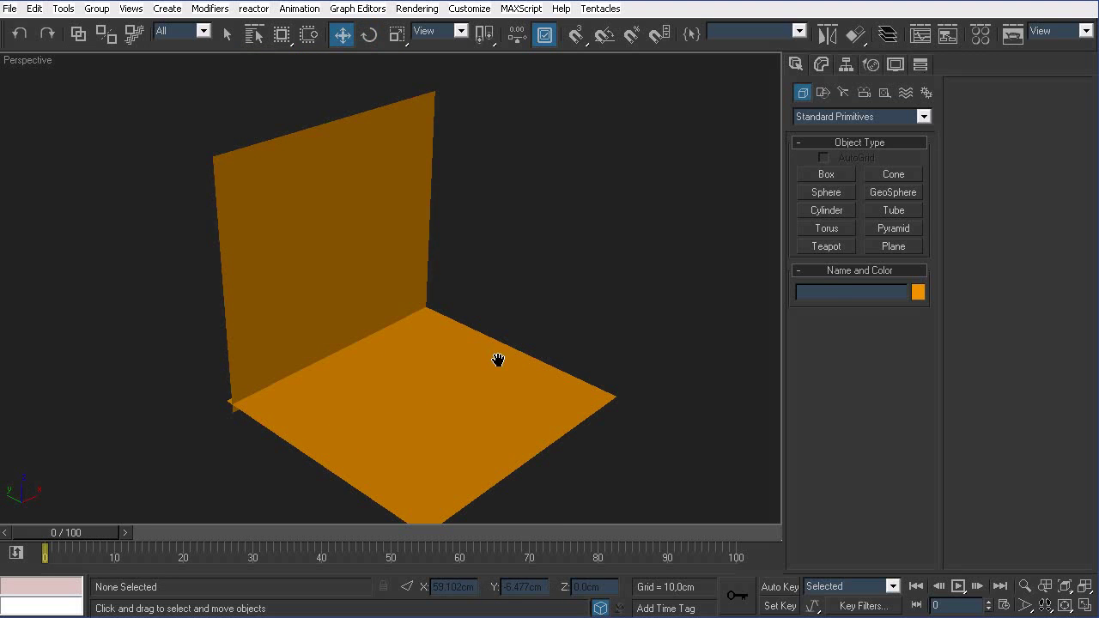
Step: Clone the wall plane as a copy rotated -90 degrees about the vertical axis, using angle snap
{"action": "key", "text": "e"}
{"action": "left_click", "coordinate": [369, 277]}
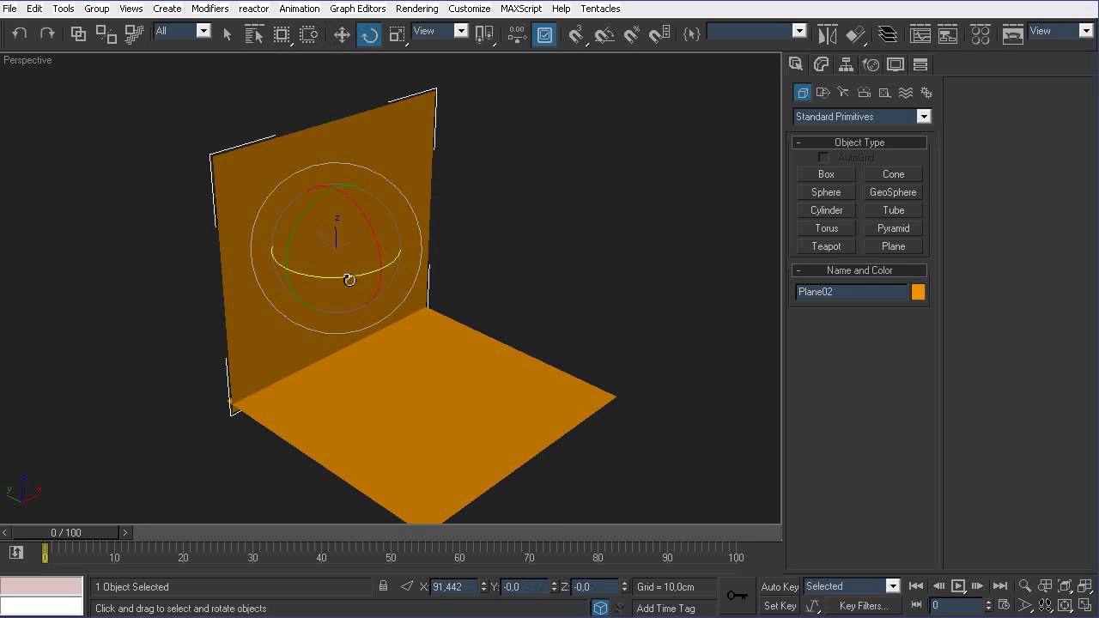
{"action": "mouse_move", "coordinate": [349, 280]}
{"action": "left_mouse_down", "text": "shift"}
{"action": "mouse_move", "coordinate": [181, 289]}
{"action": "mouse_move", "coordinate": [203, 292]}
{"action": "left_mouse_up", "text": "shift"}
{"action": "left_click", "coordinate": [608, 380]}
{"action": "mouse_move", "coordinate": [327, 275]}
{"action": "left_mouse_down", "text": "shift"}
{"action": "mouse_move", "coordinate": [252, 276]}
{"action": "mouse_move", "coordinate": [261, 284]}
{"action": "left_mouse_up", "text": "shift"}
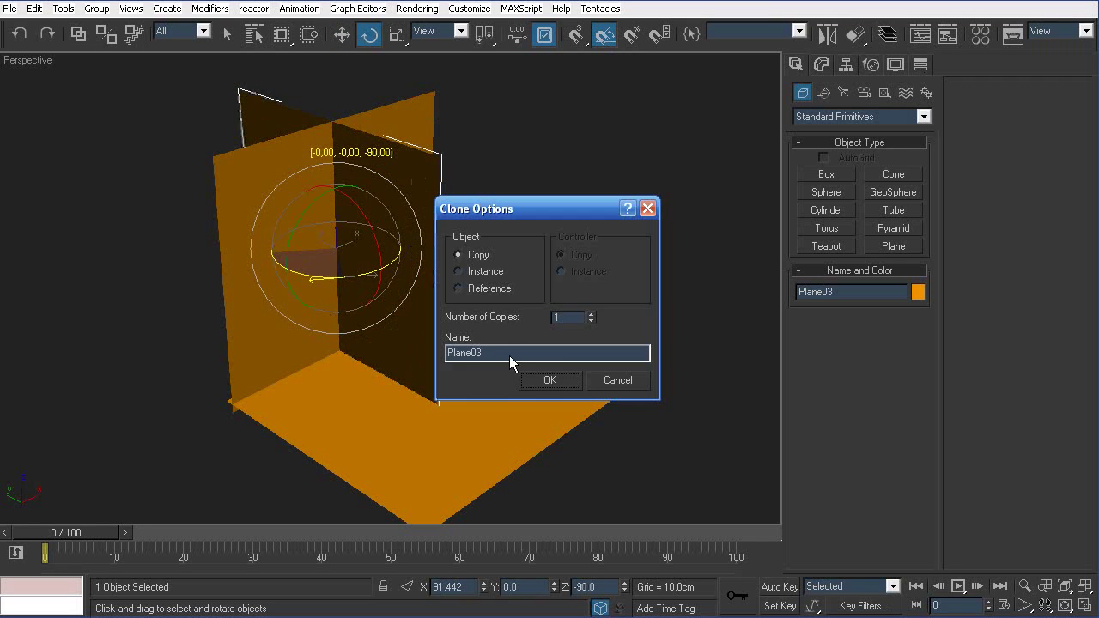
{"action": "left_click", "coordinate": [573, 375]}
Step: Move the rotated wall copy in the Top view to the floor's adjacent edge so it meets the first wall
{"action": "middle_click_drag", "start_coordinate": [491, 366], "coordinate": [461, 317], "text": "alt"}
{"action": "key", "text": "t"}
{"action": "scroll", "coordinate": [461, 317], "scroll_direction": "down", "scroll_amount": 5}
{"action": "key", "text": "w"}
{"action": "left_click_drag", "start_coordinate": [467, 280], "coordinate": [518, 328]}
Step: Nudge the second wall along the X axis in the Perspective view to close the room corner
{"action": "key", "text": "p"}
{"action": "middle_click_drag", "start_coordinate": [599, 333], "coordinate": [508, 316], "text": "alt"}
{"action": "left_click", "coordinate": [521, 288]}
{"action": "left_click", "coordinate": [394, 314]}
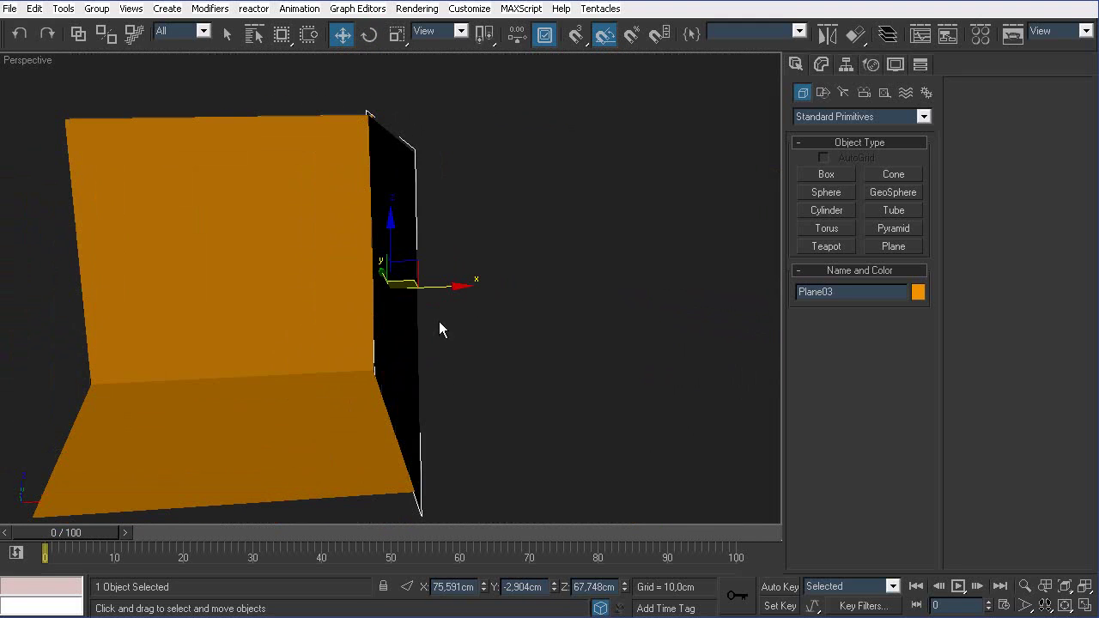
{"action": "left_click_drag", "start_coordinate": [446, 286], "coordinate": [439, 287]}
{"action": "left_click", "coordinate": [484, 318]}
{"action": "middle_click_drag", "start_coordinate": [484, 317], "coordinate": [579, 230], "text": "alt"}
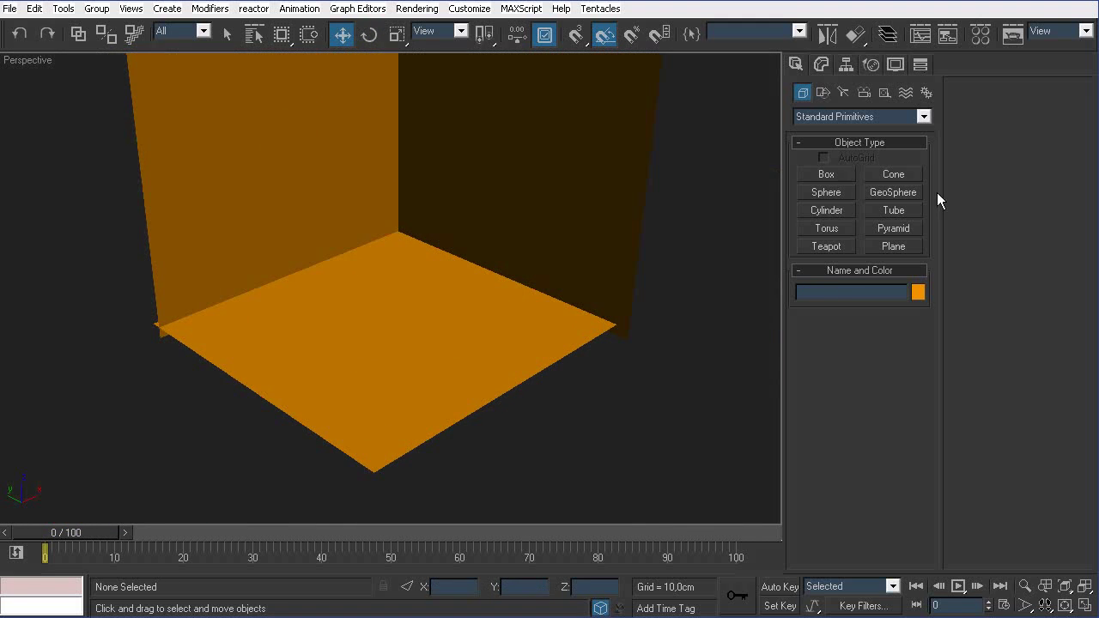
Step: Create a box about 47 x 50 x 41 cm on the floor near the corner with AutoGrid enabled
{"action": "left_click", "coordinate": [827, 174]}
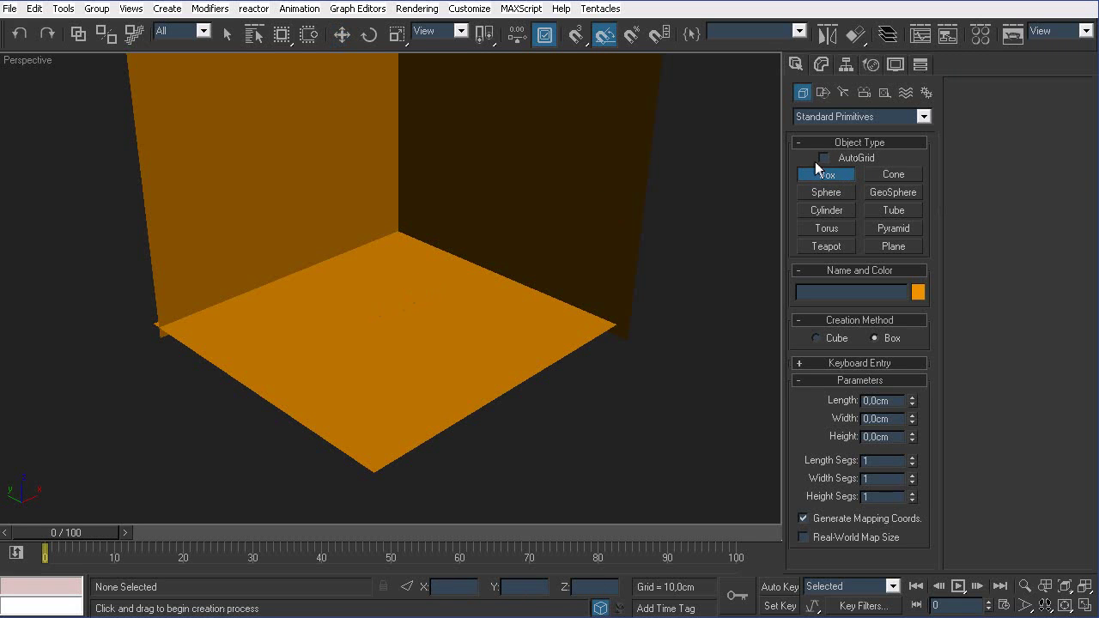
{"action": "left_click", "coordinate": [822, 160]}
{"action": "left_click_drag", "start_coordinate": [403, 267], "coordinate": [395, 331]}
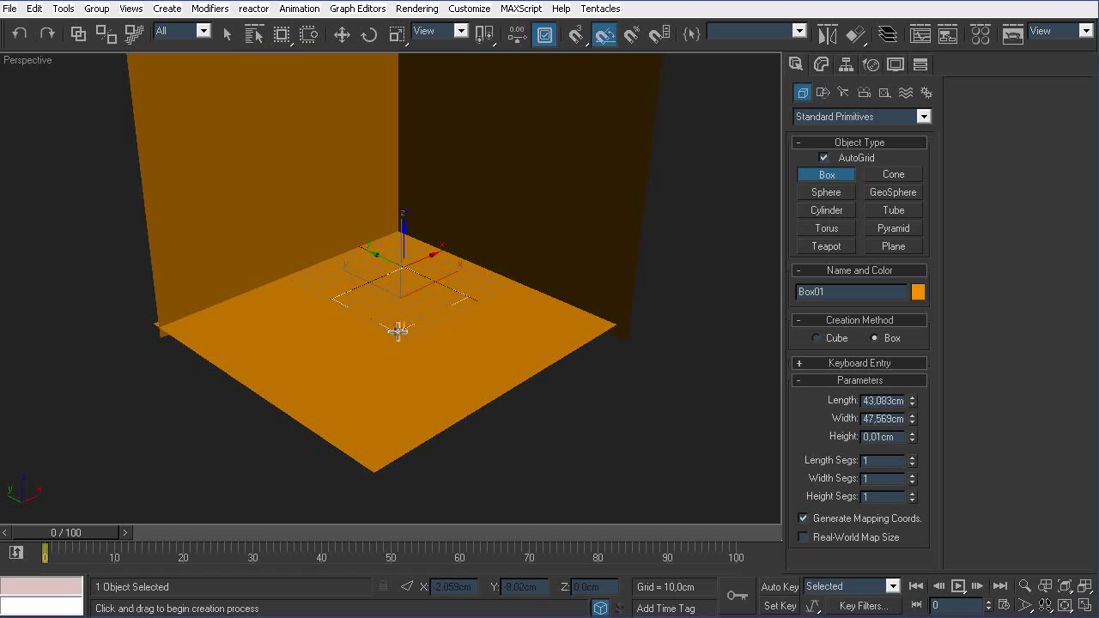
Step: Create a cylinder with a radius of about 16 cm and a height of about 32 cm on top of the box
{"action": "scroll", "coordinate": [398, 258], "scroll_direction": "up", "scroll_amount": 6}
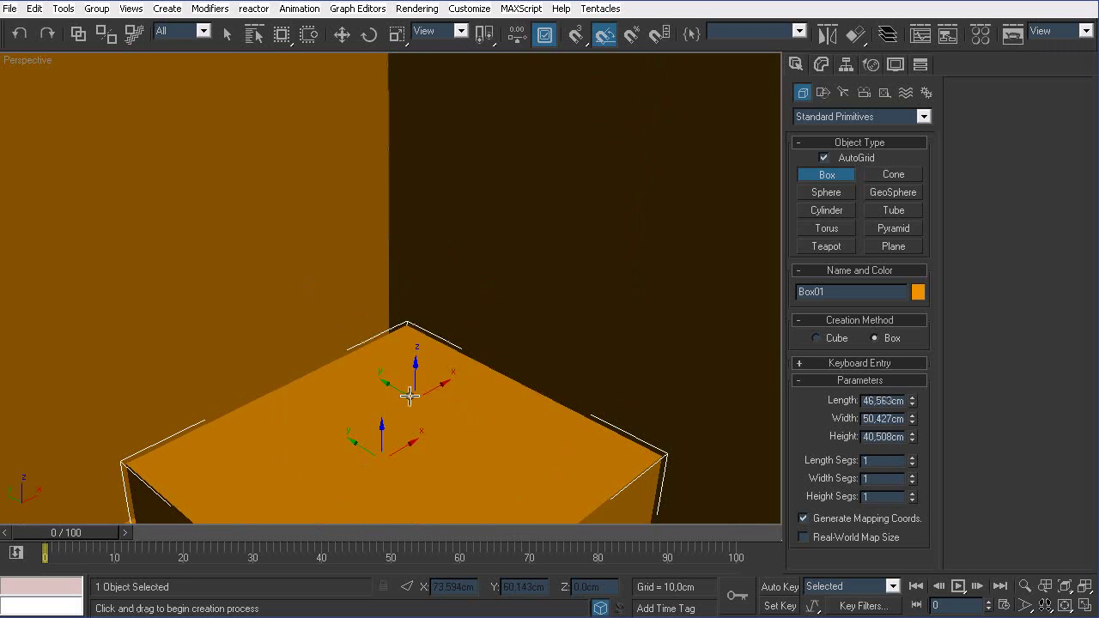
{"action": "left_click", "coordinate": [826, 211]}
{"action": "left_click_drag", "start_coordinate": [385, 330], "coordinate": [386, 371]}
{"action": "left_click", "coordinate": [396, 93]}
Step: Create a small teapot on top of the cylinder and leave everything deselected
{"action": "scroll", "coordinate": [417, 434], "scroll_direction": "down", "scroll_amount": 6}
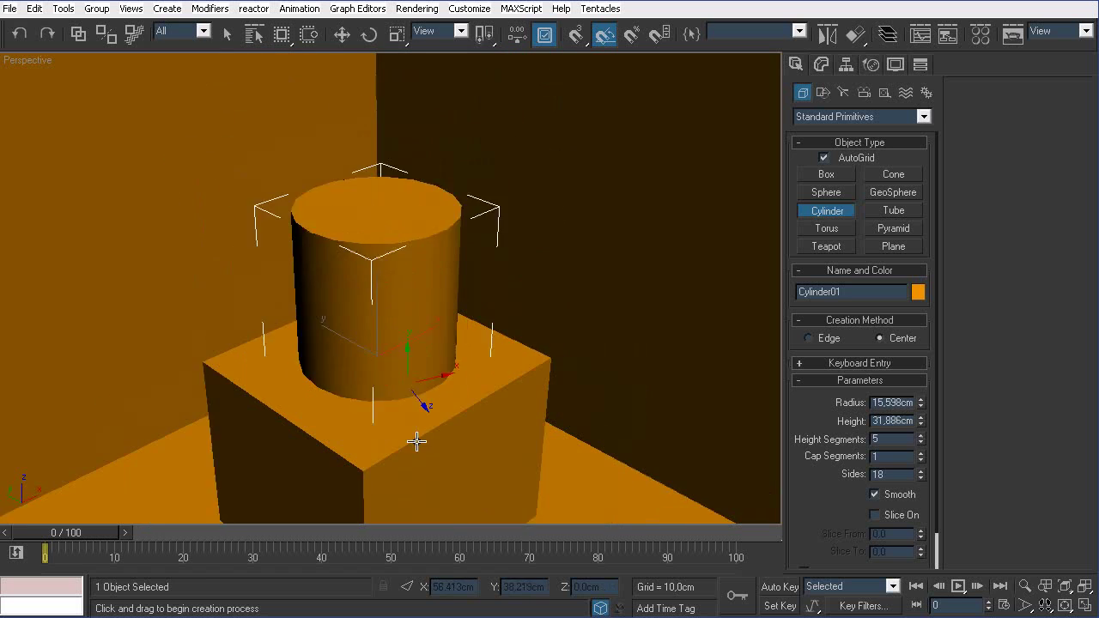
{"action": "left_click", "coordinate": [846, 251]}
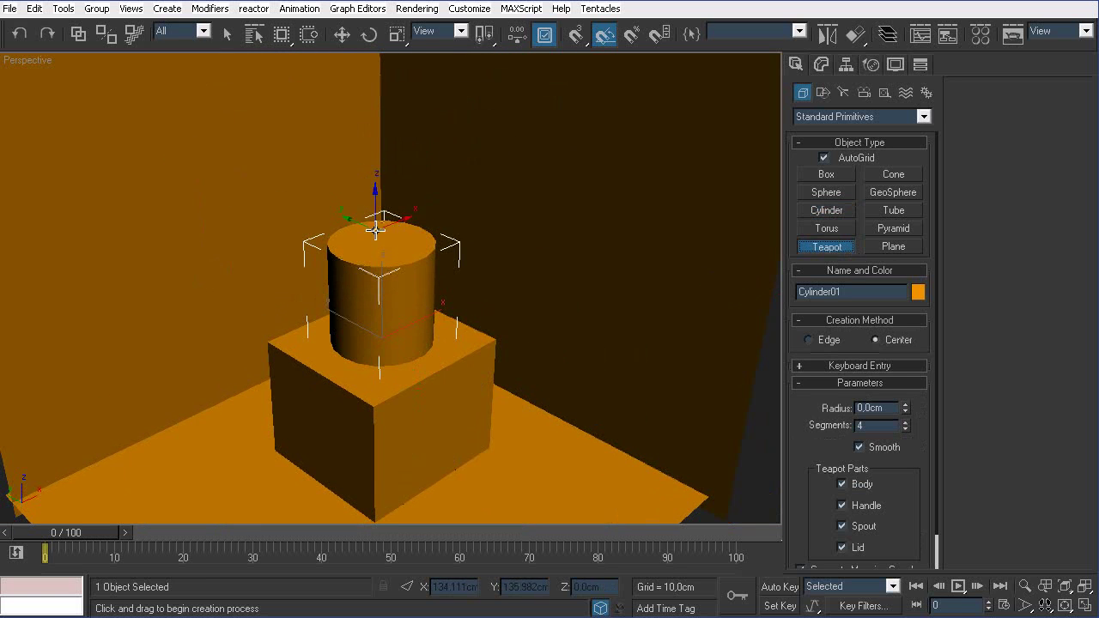
{"action": "left_click_drag", "start_coordinate": [382, 238], "coordinate": [384, 257]}
{"action": "middle_click_drag", "start_coordinate": [413, 371], "coordinate": [503, 332], "text": "alt"}
{"action": "scroll", "coordinate": [504, 331], "scroll_direction": "down", "scroll_amount": 5}
{"action": "right_click", "coordinate": [631, 378]}
{"action": "left_click", "coordinate": [631, 378]}
Step: Load a VRayMtl into the first material slot and assign it to all objects in the scene
{"action": "scroll", "coordinate": [632, 377], "scroll_direction": "up", "scroll_amount": 5}
{"action": "middle_click_drag", "start_coordinate": [631, 378], "coordinate": [575, 376]}
{"action": "key", "text": "z"}
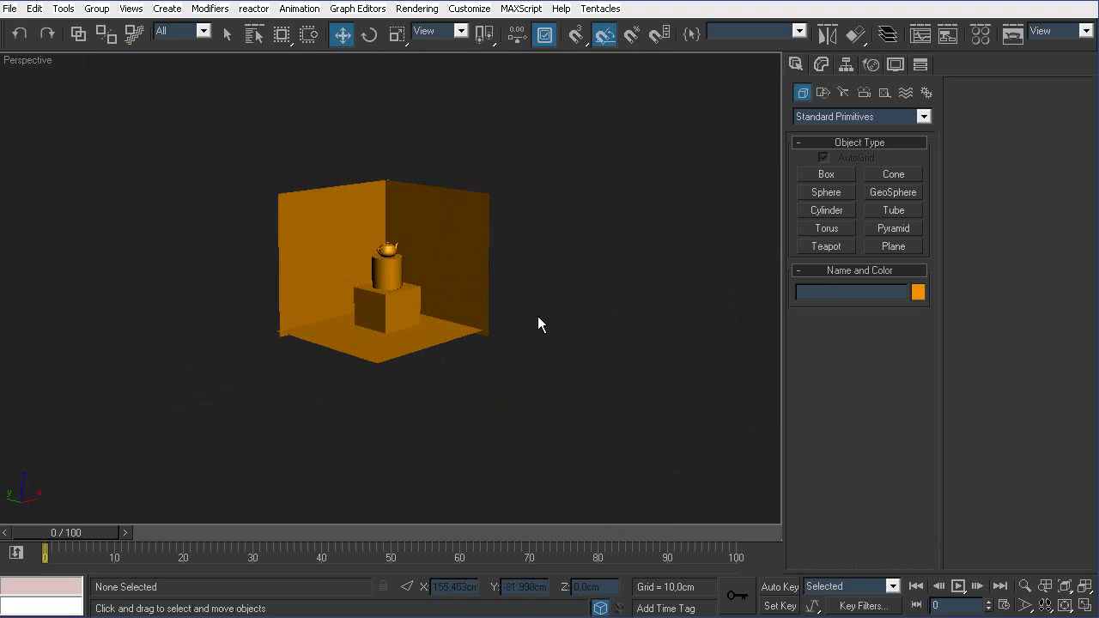
{"action": "key", "text": "ctrl+a"}
{"action": "left_click", "coordinate": [980, 37]}
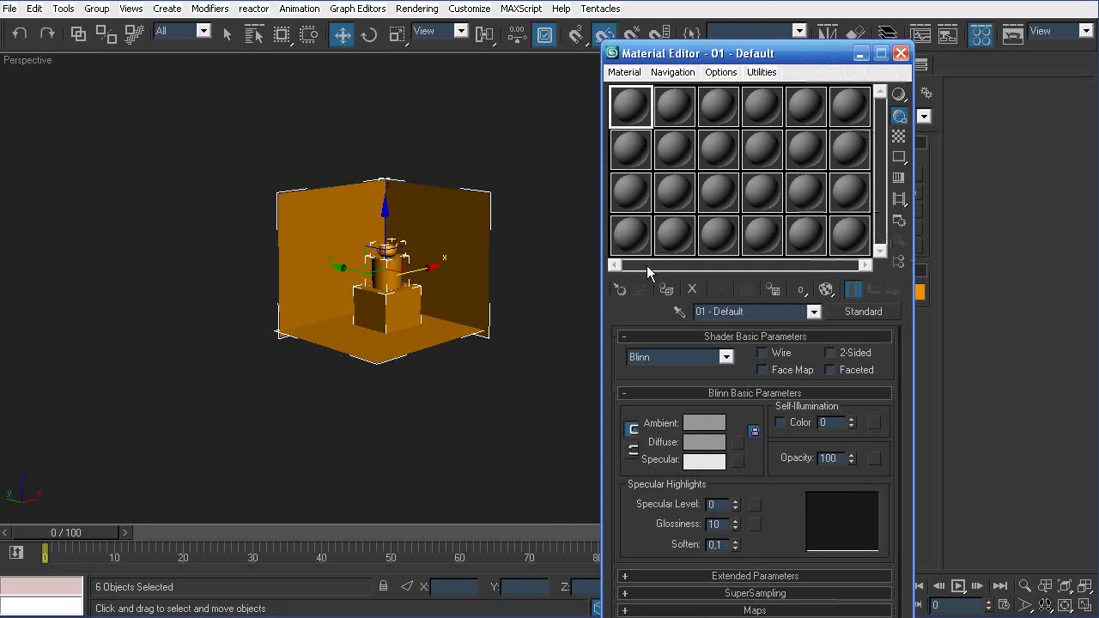
{"action": "left_click", "coordinate": [619, 290]}
{"action": "double_click", "coordinate": [545, 377]}
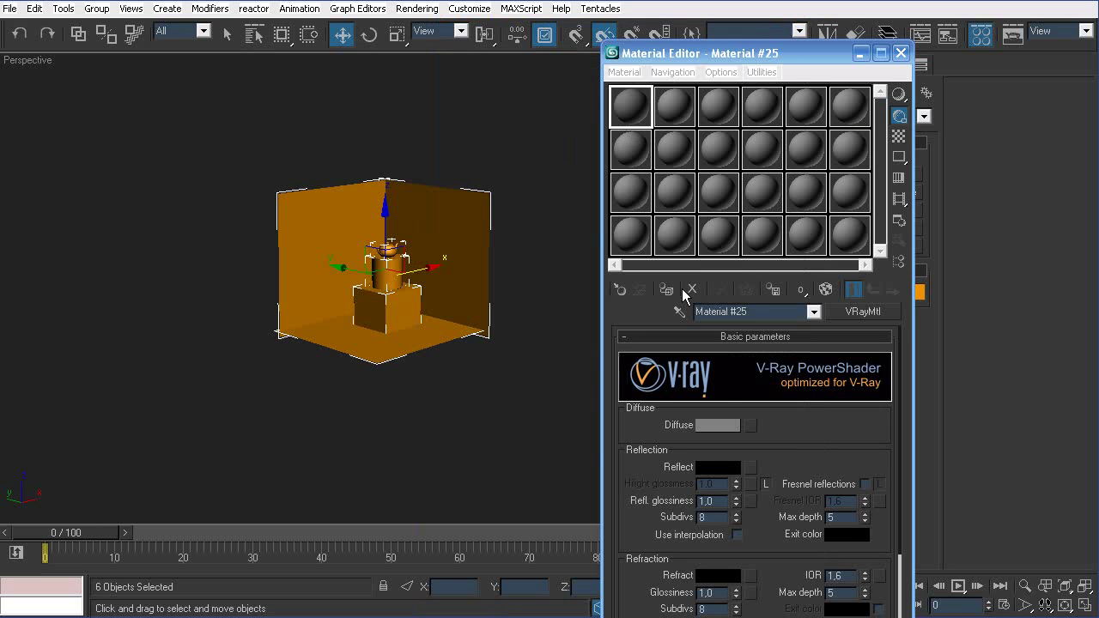
{"action": "left_click", "coordinate": [668, 291]}
{"action": "left_click", "coordinate": [537, 370]}
Step: Copy the VRayMtl to the second material slot and rename the copy COLOR
{"action": "middle_click_drag", "start_coordinate": [456, 343], "coordinate": [420, 374], "text": "alt"}
{"action": "scroll", "coordinate": [474, 343], "scroll_direction": "up", "scroll_amount": 6}
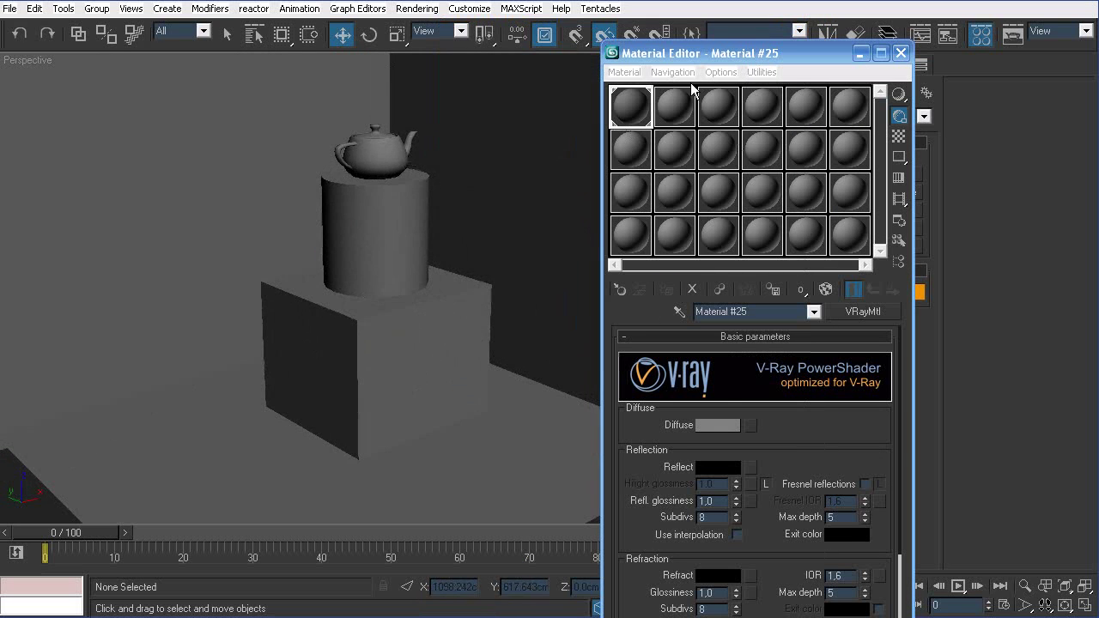
{"action": "left_click_drag", "start_coordinate": [633, 114], "coordinate": [667, 115]}
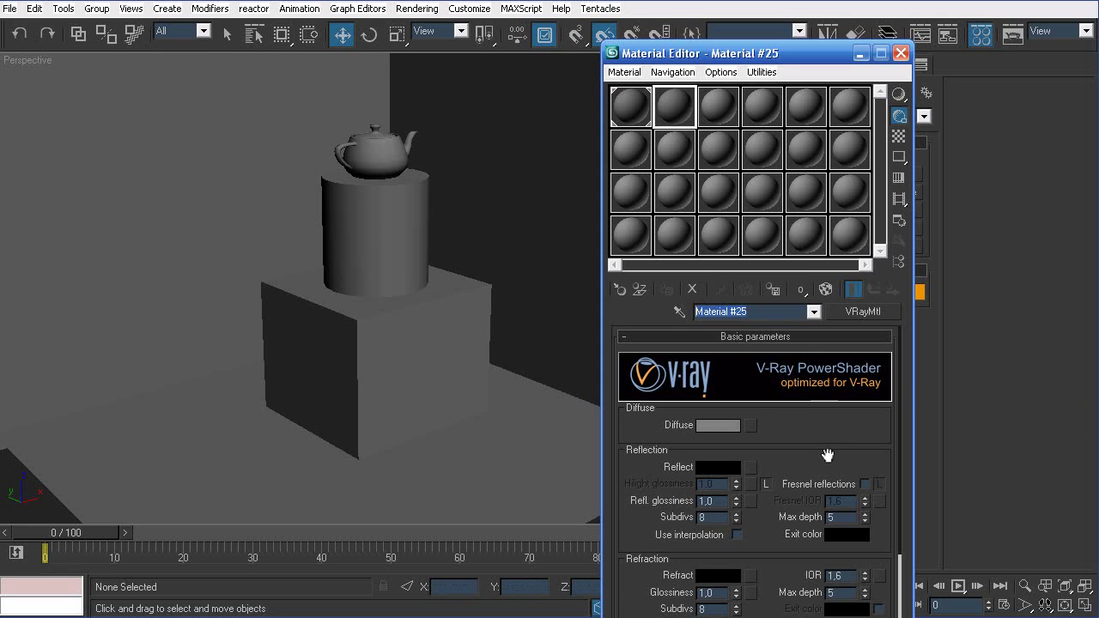
{"action": "type", "text": "COLOR"}
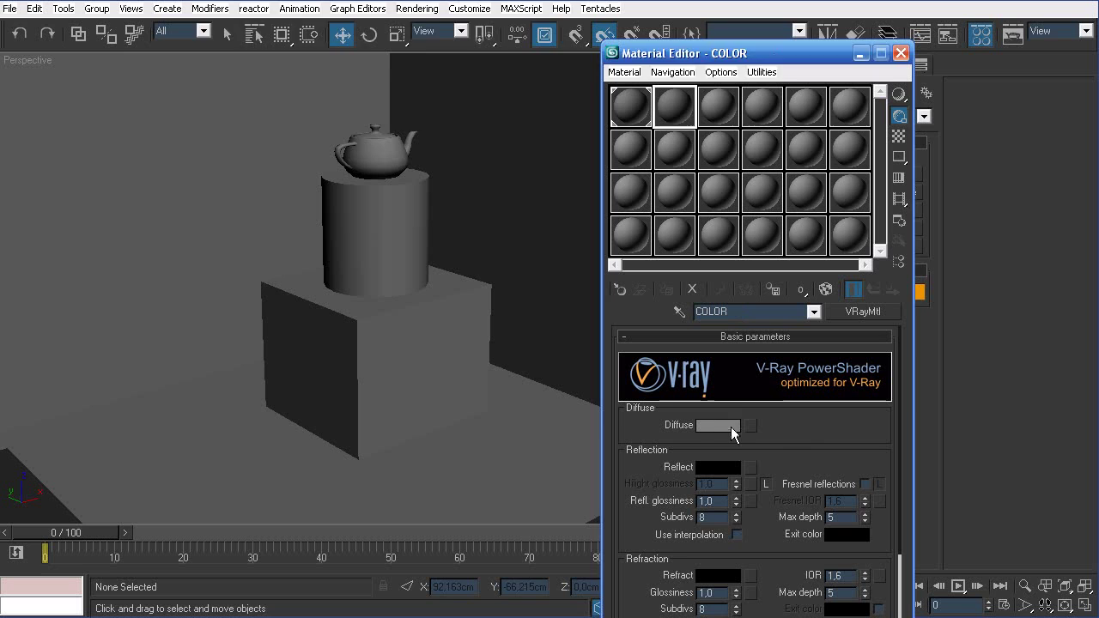
Step: Set the COLOR material's diffuse colour to a saturated blue
{"action": "left_click", "coordinate": [731, 426]}
{"action": "mouse_move", "coordinate": [288, 17]}
{"action": "left_mouse_down"}
{"action": "mouse_move", "coordinate": [300, 1]}
{"action": "mouse_move", "coordinate": [359, 223]}
{"action": "mouse_move", "coordinate": [312, 209]}
{"action": "left_mouse_up"}
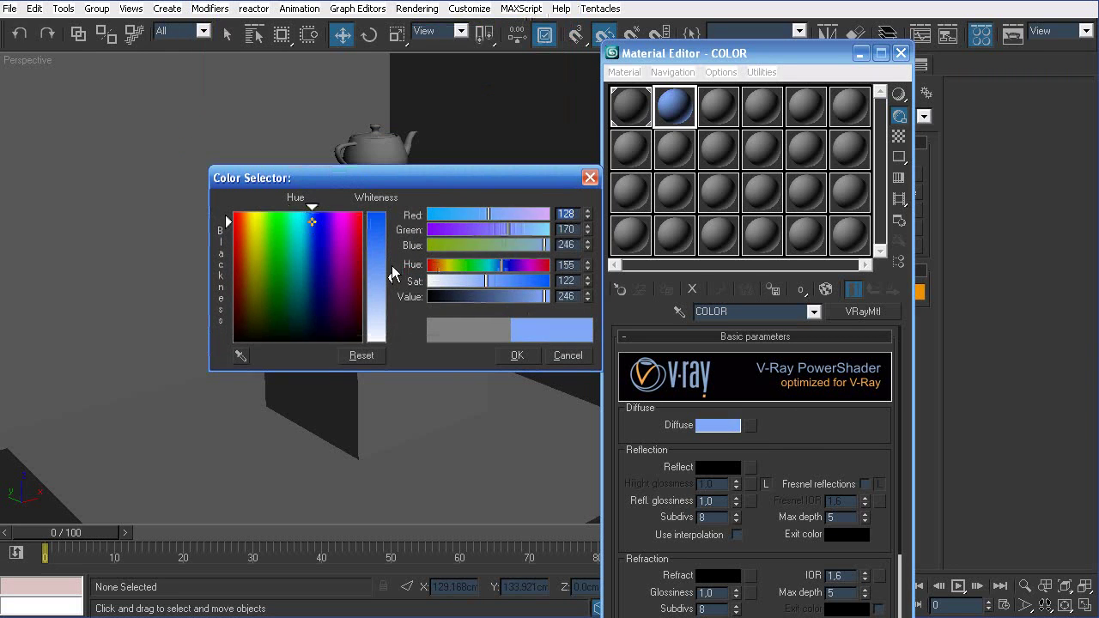
{"action": "left_click_drag", "start_coordinate": [392, 276], "coordinate": [394, 209]}
{"action": "left_click", "coordinate": [526, 357]}
Step: Assign the COLOR material to the box, the cylinder and the teapot
{"action": "left_click", "coordinate": [415, 336]}
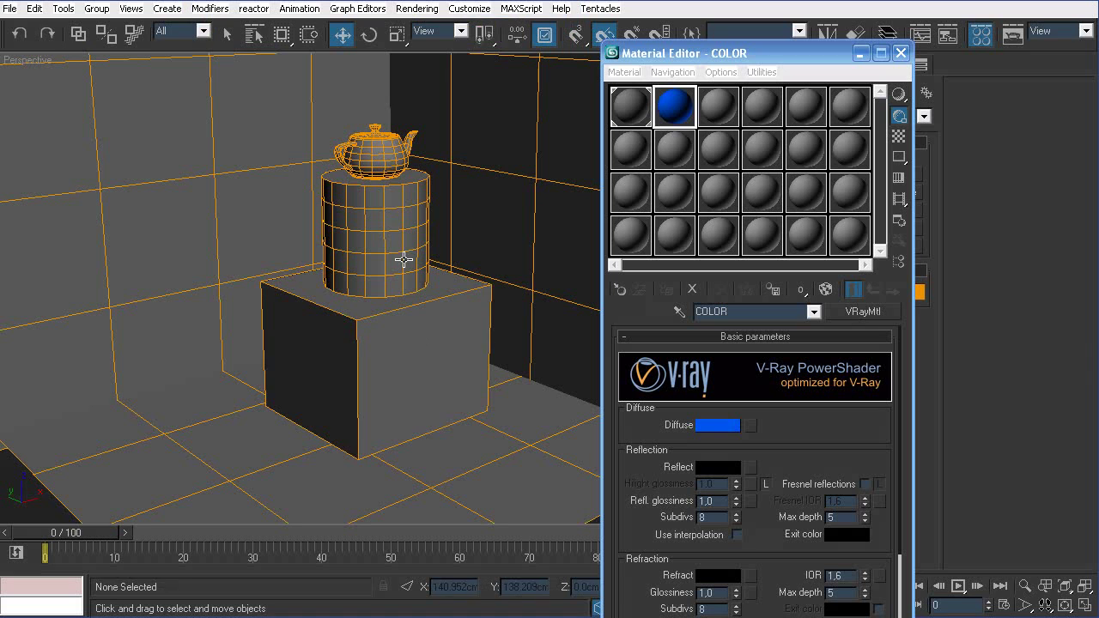
{"action": "left_click", "coordinate": [414, 210], "text": "ctrl"}
{"action": "left_click", "coordinate": [392, 136], "text": "ctrl"}
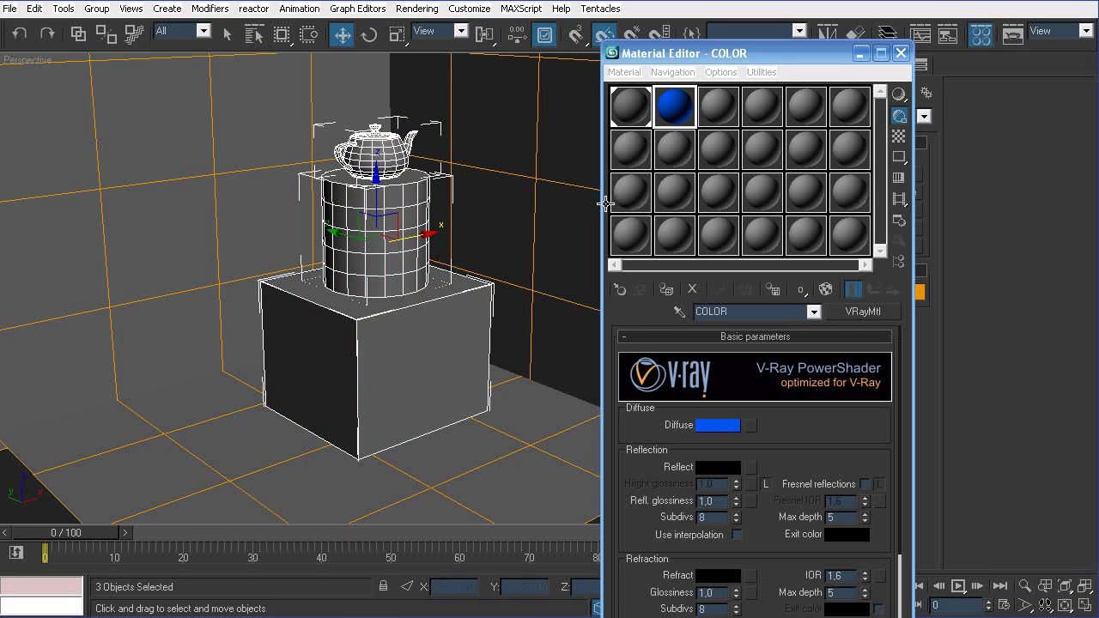
{"action": "left_click", "coordinate": [674, 289]}
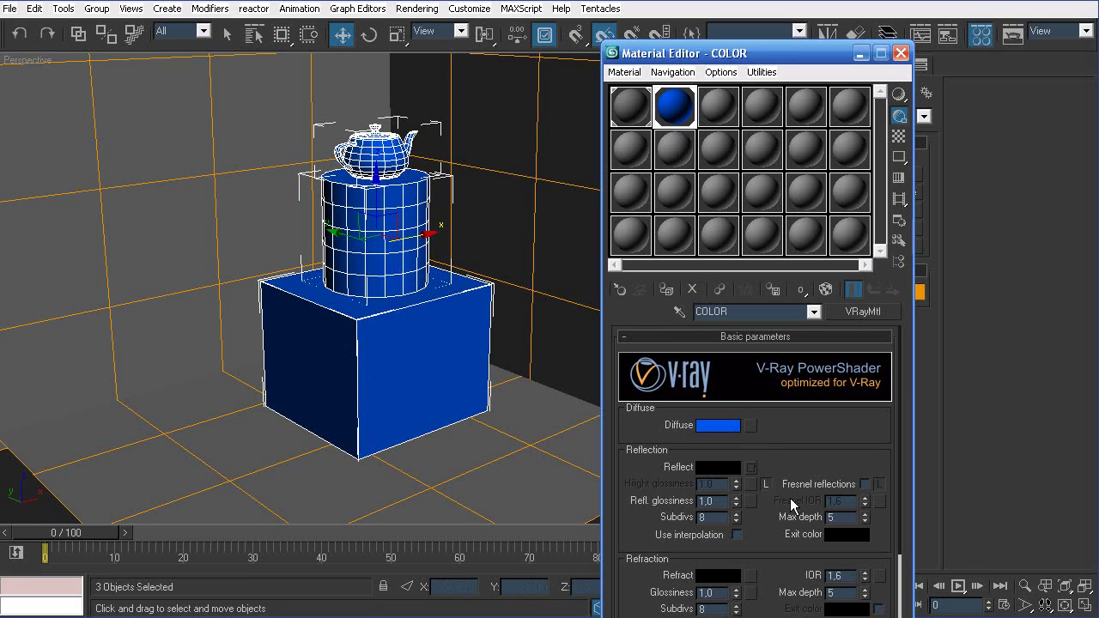
Step: Add a Falloff map to the COLOR material's Reflect slot and set its falloff type to Fresnel
{"action": "left_click", "coordinate": [751, 467]}
{"action": "double_click", "coordinate": [382, 101]}
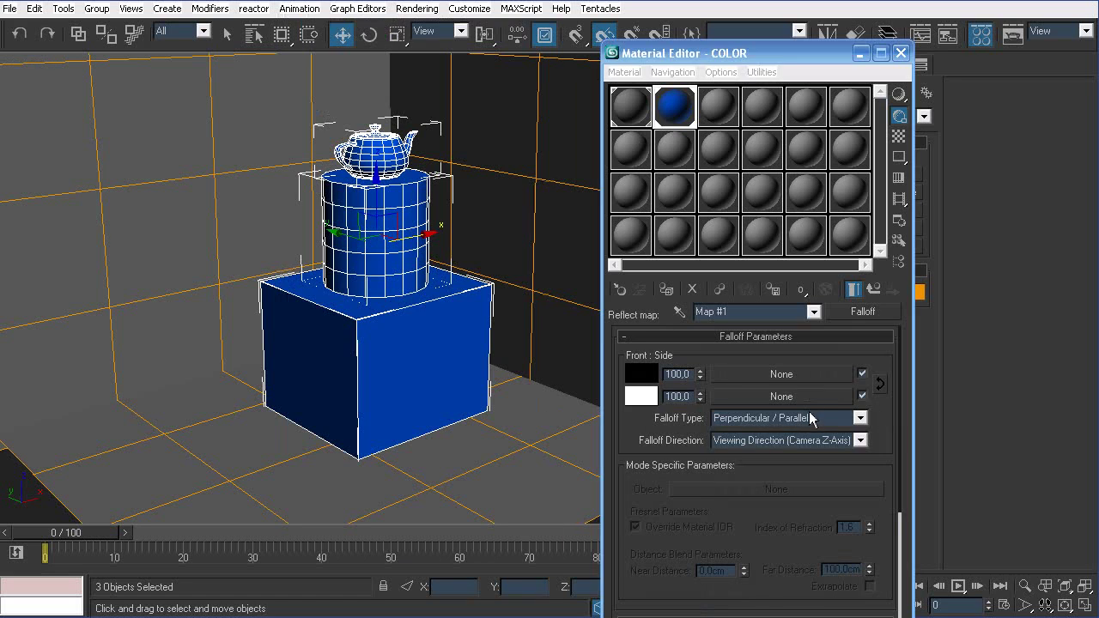
{"action": "left_click", "coordinate": [810, 418]}
{"action": "left_click", "coordinate": [777, 454]}
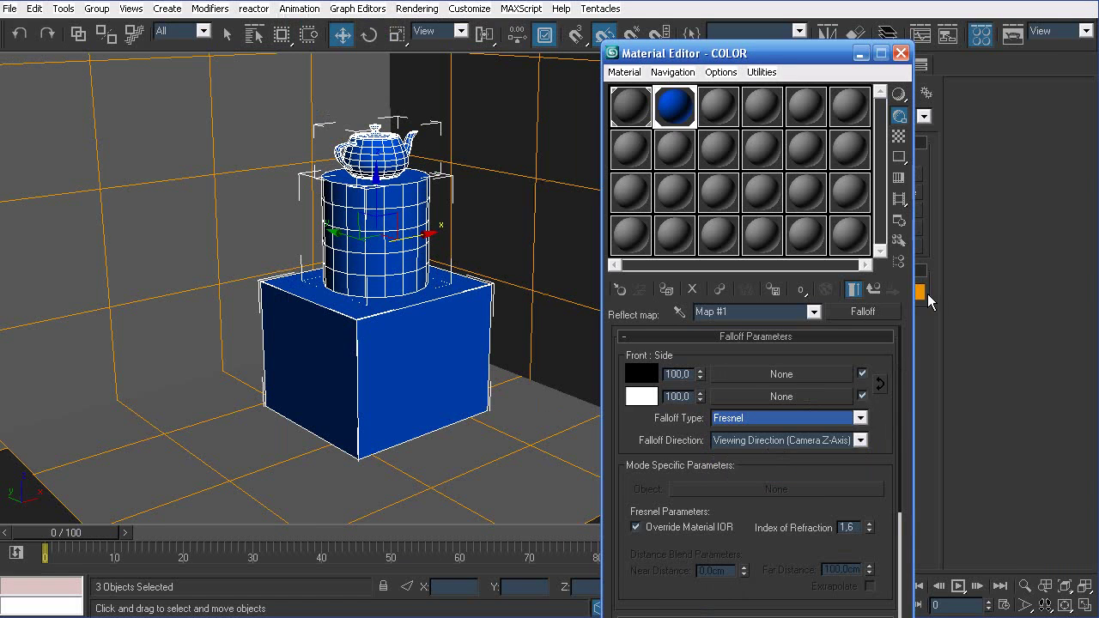
Step: Unlock the COLOR material's highlight glossiness, lower it below 1.0 and minimize the Material Editor
{"action": "left_click", "coordinate": [874, 292]}
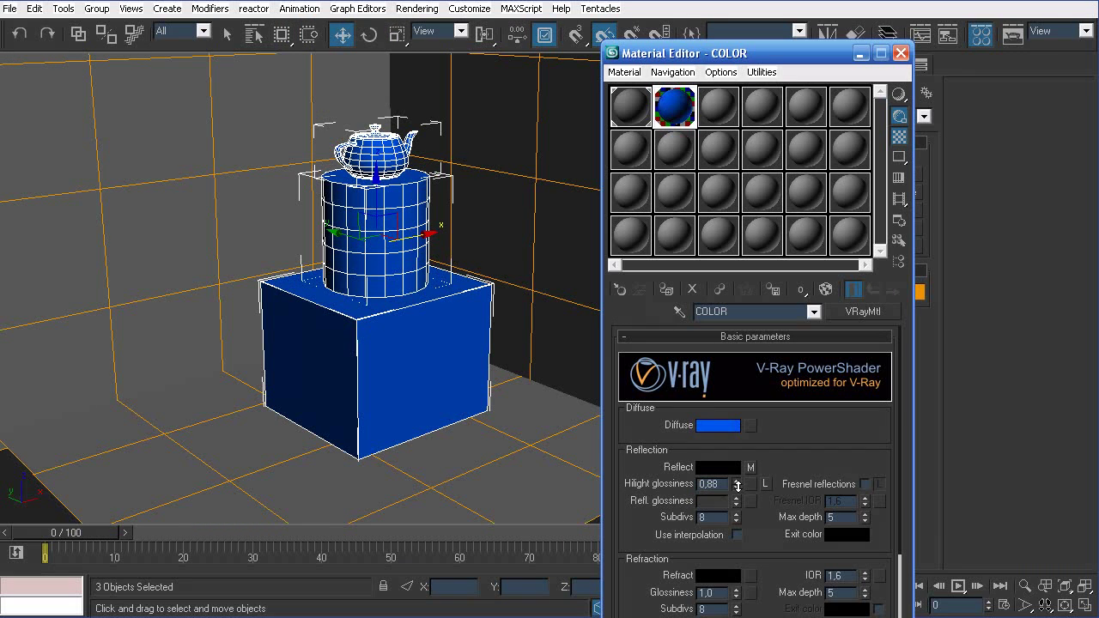
{"action": "left_click_drag", "start_coordinate": [737, 486], "coordinate": [742, 505]}
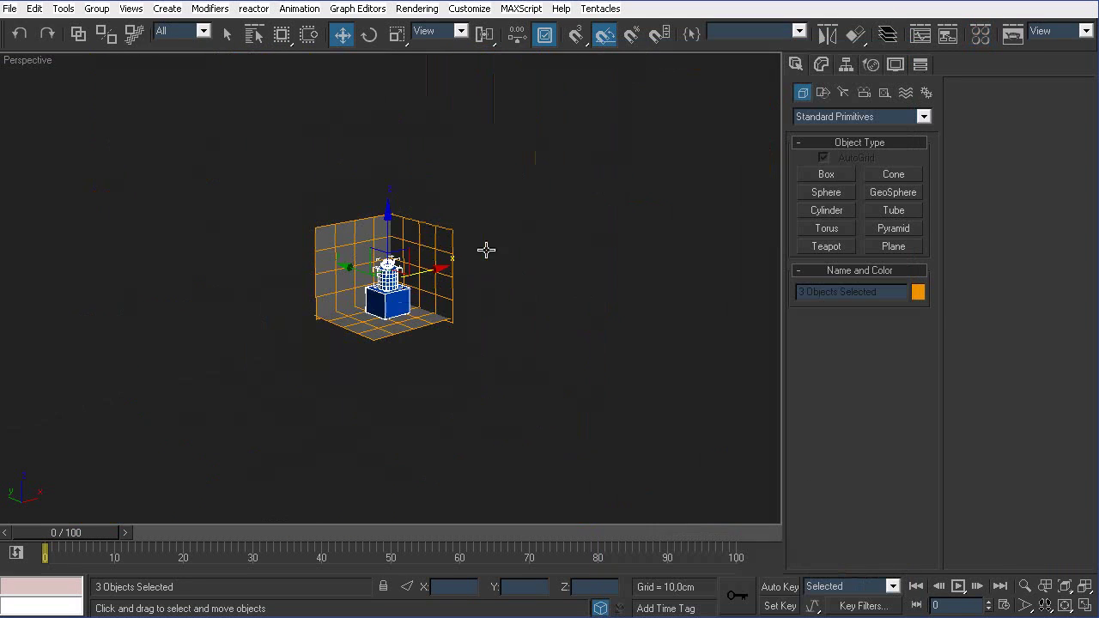
{"action": "left_click", "coordinate": [859, 54]}
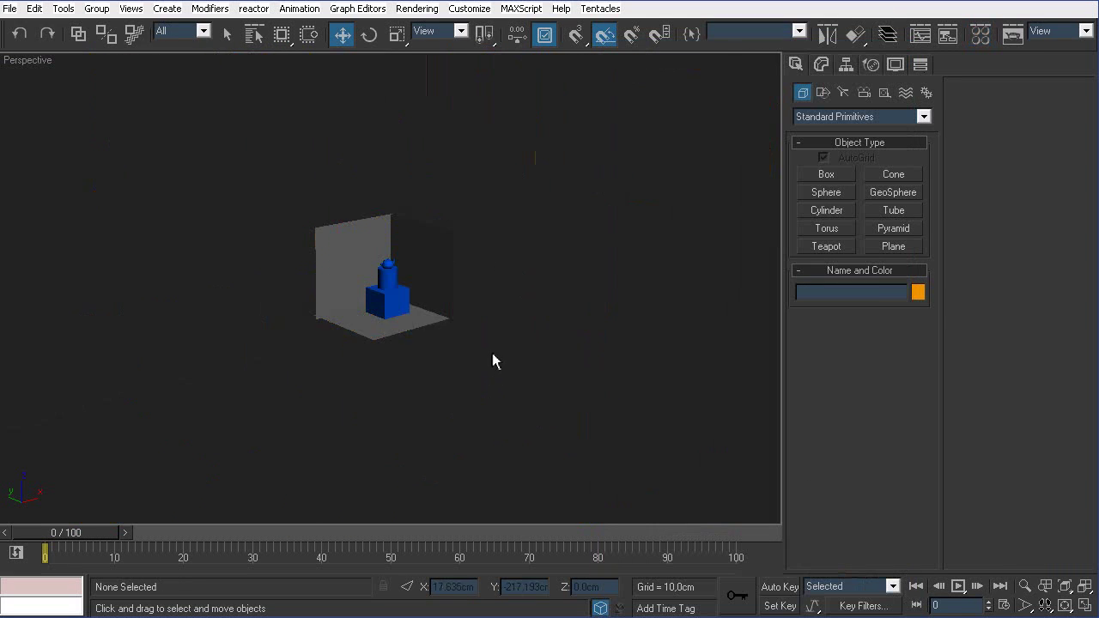
Step: Create a sphere-type VRayLight with No decay enabled in front of the room corner
{"action": "scroll", "coordinate": [486, 339], "scroll_direction": "up", "scroll_amount": 4}
{"action": "middle_click_drag", "start_coordinate": [479, 319], "coordinate": [496, 319], "text": "alt"}
{"action": "scroll", "coordinate": [495, 318], "scroll_direction": "down", "scroll_amount": 4}
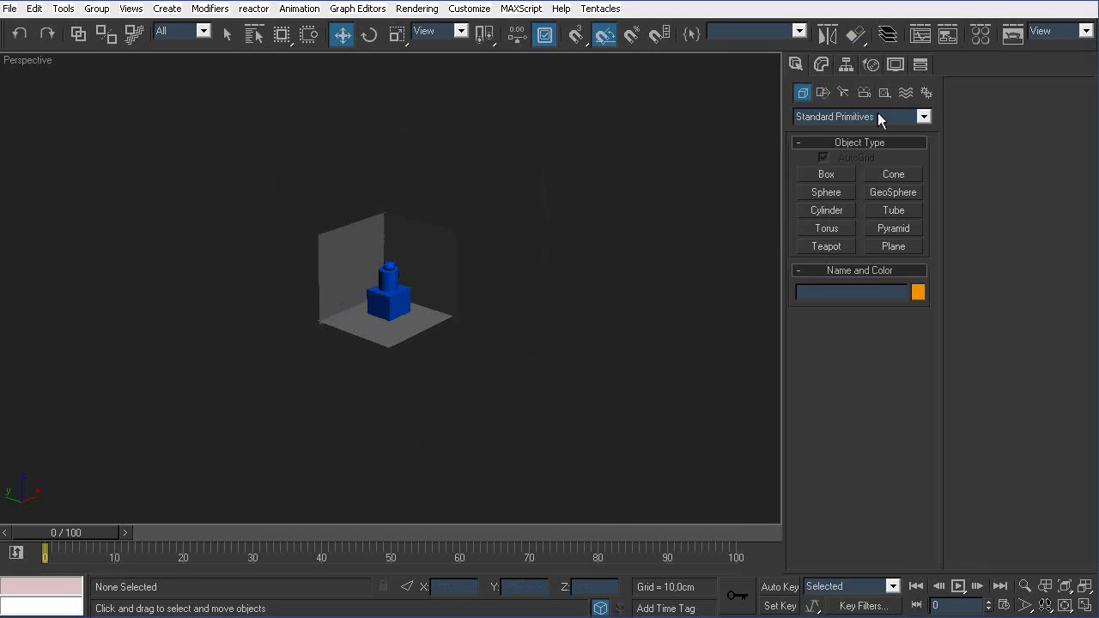
{"action": "left_click", "coordinate": [843, 92]}
{"action": "left_click", "coordinate": [889, 116]}
{"action": "left_click", "coordinate": [900, 152]}
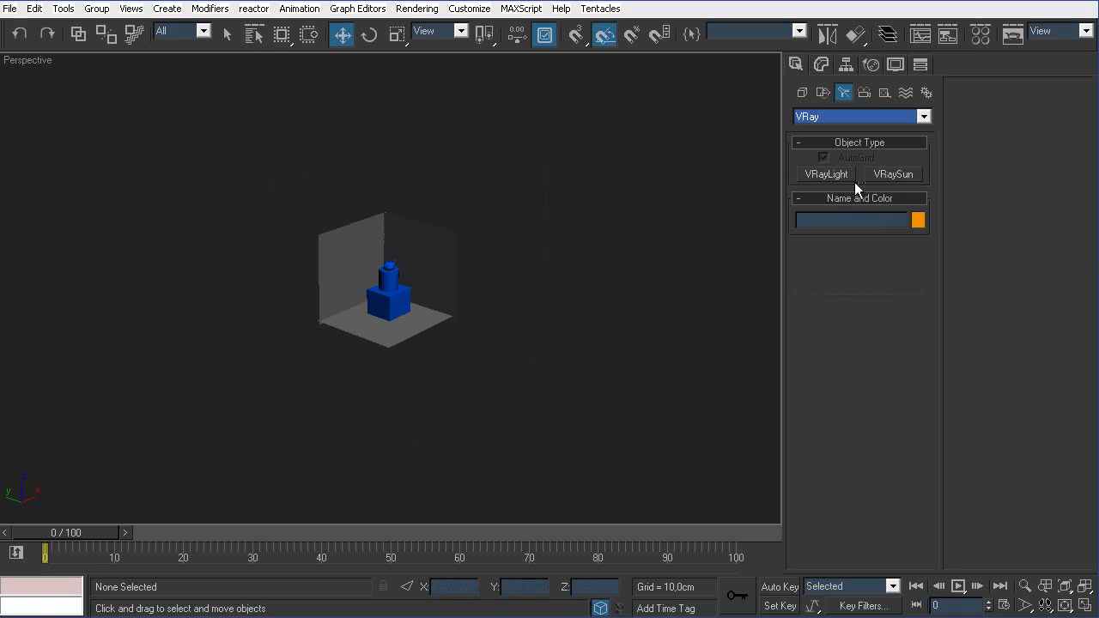
{"action": "left_click", "coordinate": [827, 175]}
{"action": "left_click", "coordinate": [1031, 137]}
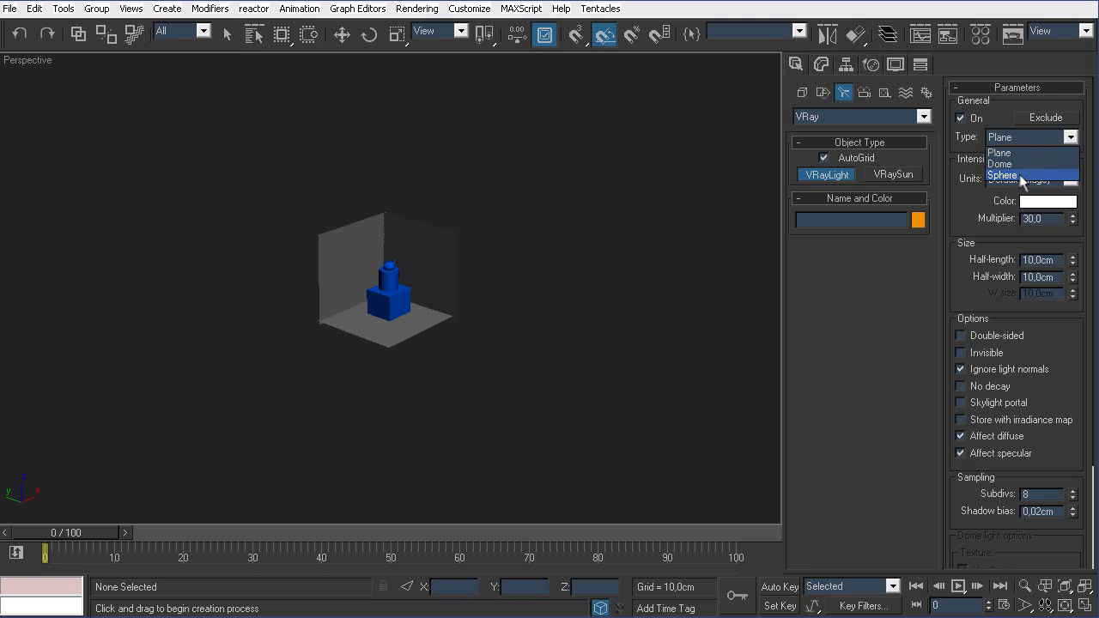
{"action": "left_click", "coordinate": [1003, 175]}
{"action": "left_click", "coordinate": [962, 386]}
{"action": "left_click_drag", "start_coordinate": [471, 467], "coordinate": [483, 474]}
Step: Raise the sphere light to a height of about 445 cm, shift it away from the room and delete it
{"action": "key", "text": "w"}
{"action": "left_click_drag", "start_coordinate": [474, 426], "coordinate": [477, 111]}
{"action": "scroll", "coordinate": [482, 187], "scroll_direction": "down", "scroll_amount": 5}
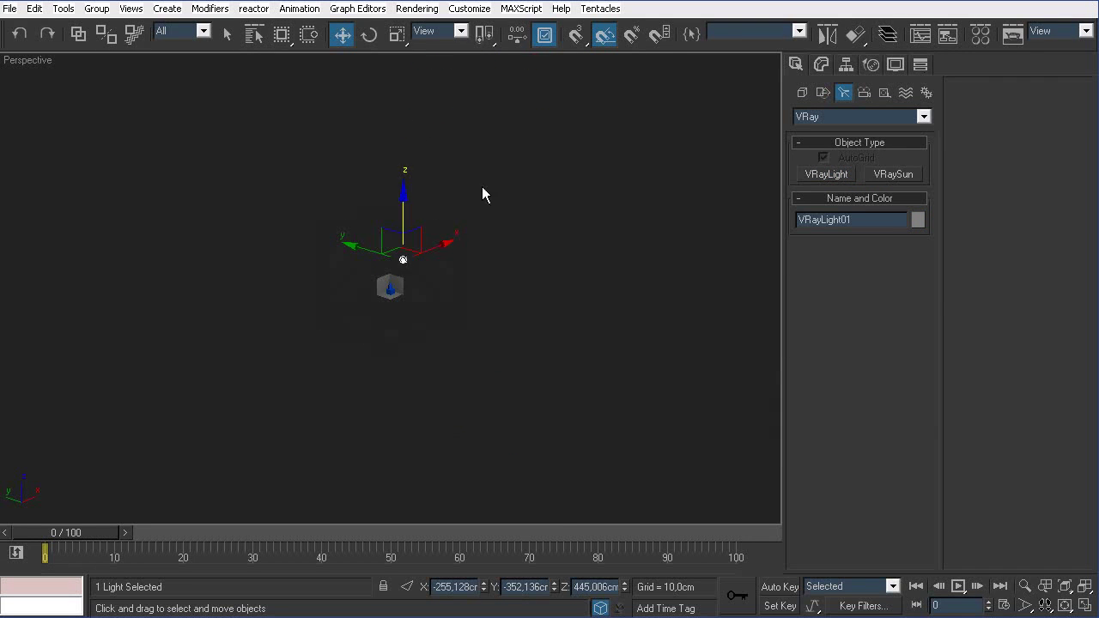
{"action": "left_click_drag", "start_coordinate": [407, 271], "coordinate": [460, 206]}
{"action": "key", "text": "Delete"}
Step: Frame the Perspective view on the teapot, cylinder and box standing in the corner
{"action": "scroll", "coordinate": [372, 298], "scroll_direction": "up", "scroll_amount": 8}
{"action": "left_click", "coordinate": [394, 243]}
{"action": "key", "text": "z"}
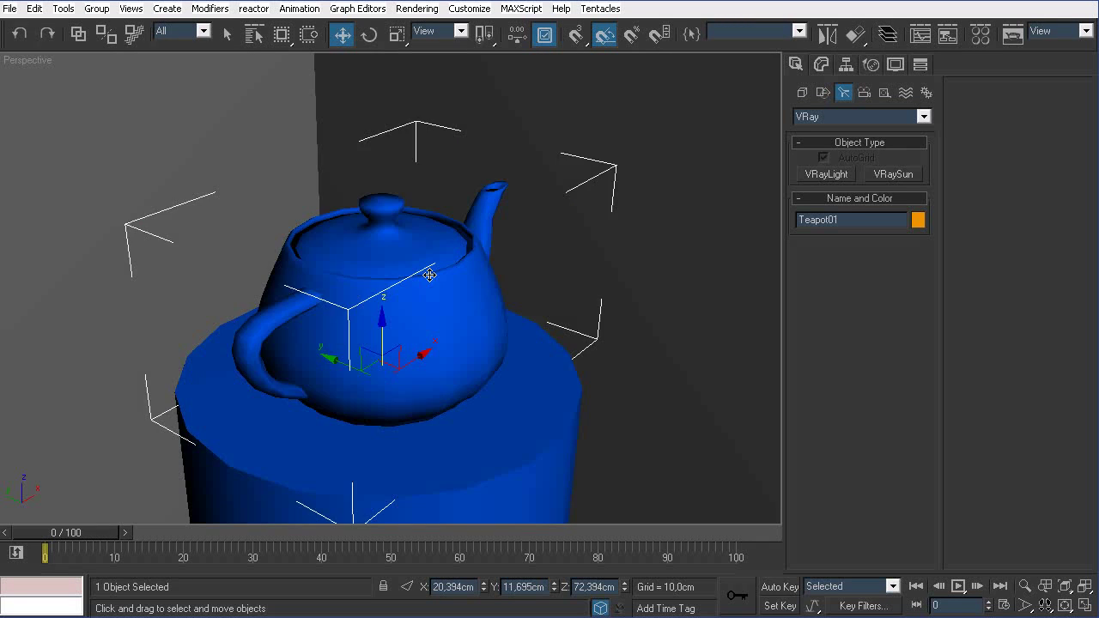
{"action": "scroll", "coordinate": [424, 271], "scroll_direction": "down", "scroll_amount": 4}
{"action": "scroll", "coordinate": [422, 269], "scroll_direction": "down", "scroll_amount": 5}
{"action": "middle_click_drag", "start_coordinate": [412, 256], "coordinate": [542, 322]}
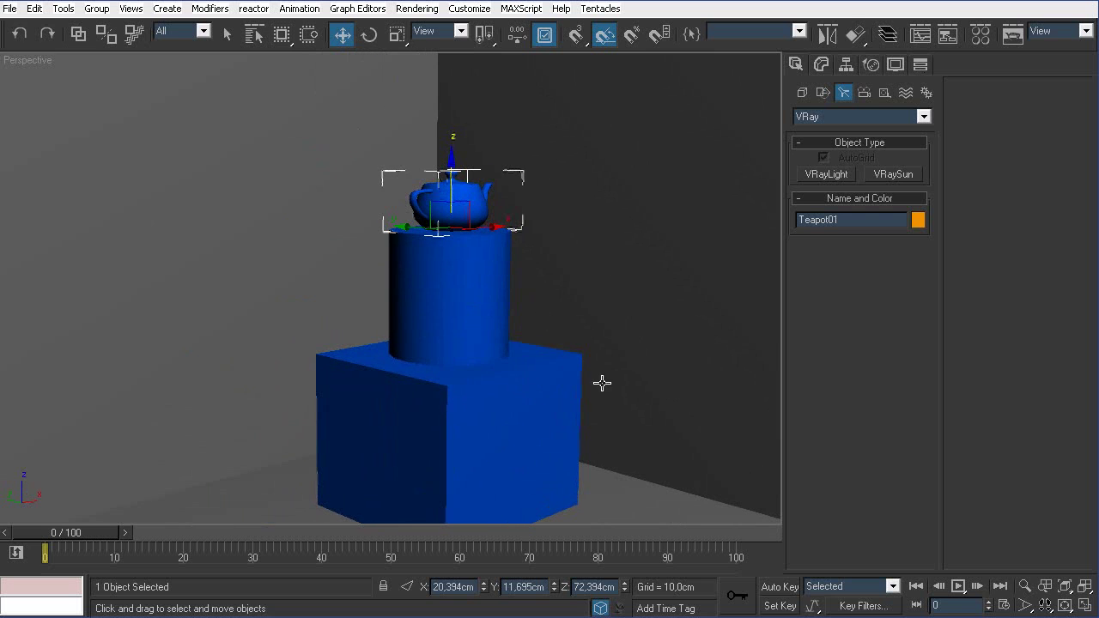
{"action": "middle_click_drag", "start_coordinate": [706, 427], "coordinate": [700, 402]}
Step: Scale the floor plane to about 171% in X and 149% in Y
{"action": "left_click", "coordinate": [637, 484]}
{"action": "key", "text": "r"}
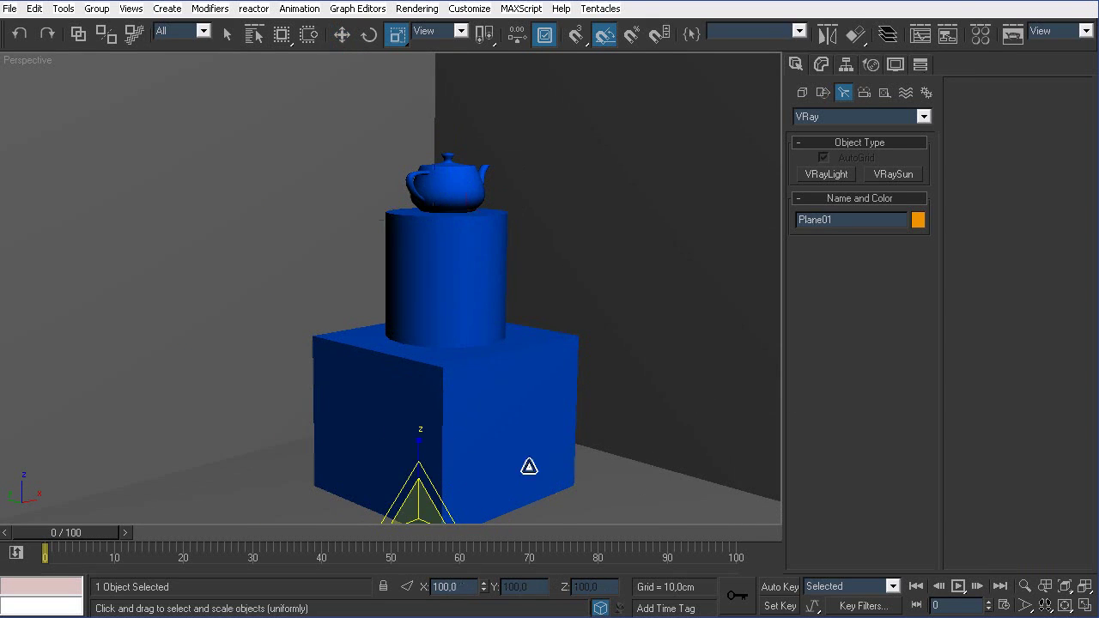
{"action": "middle_click_drag", "start_coordinate": [525, 466], "coordinate": [521, 412]}
{"action": "left_click_drag", "start_coordinate": [468, 480], "coordinate": [490, 487]}
{"action": "left_click_drag", "start_coordinate": [346, 482], "coordinate": [319, 484]}
{"action": "middle_click_drag", "start_coordinate": [516, 374], "coordinate": [532, 418]}
{"action": "key", "text": "alt+z"}
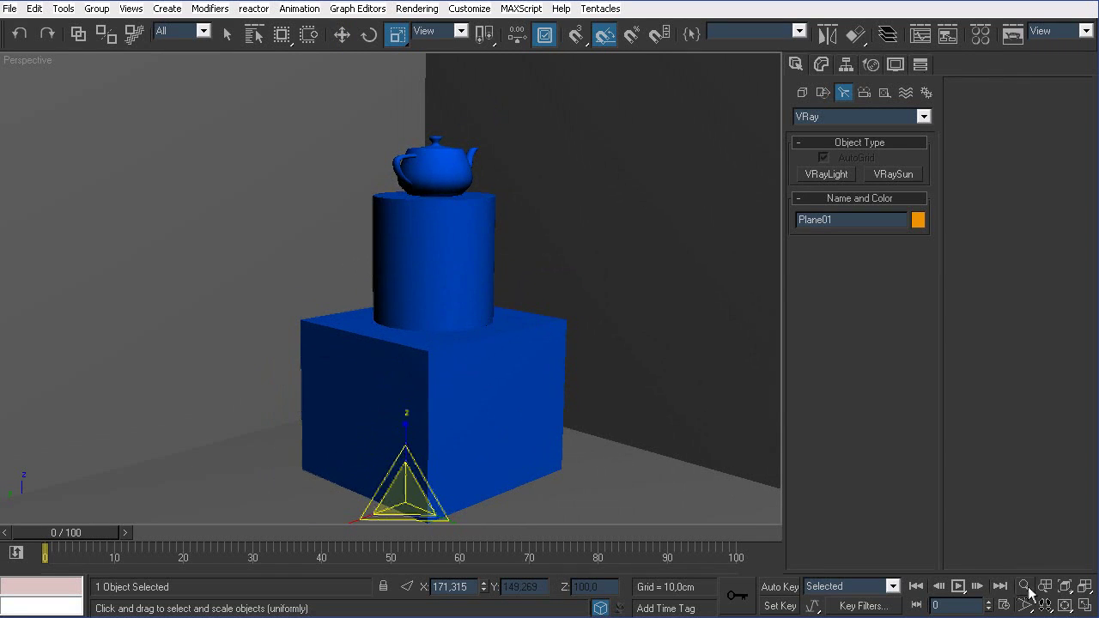
Step: Turn on edged faces in the Perspective viewport and create a camera matching the current view of the stacked objects
{"action": "left_click_drag", "start_coordinate": [575, 383], "coordinate": [569, 372]}
{"action": "middle_click_drag", "start_coordinate": [569, 371], "coordinate": [562, 359]}
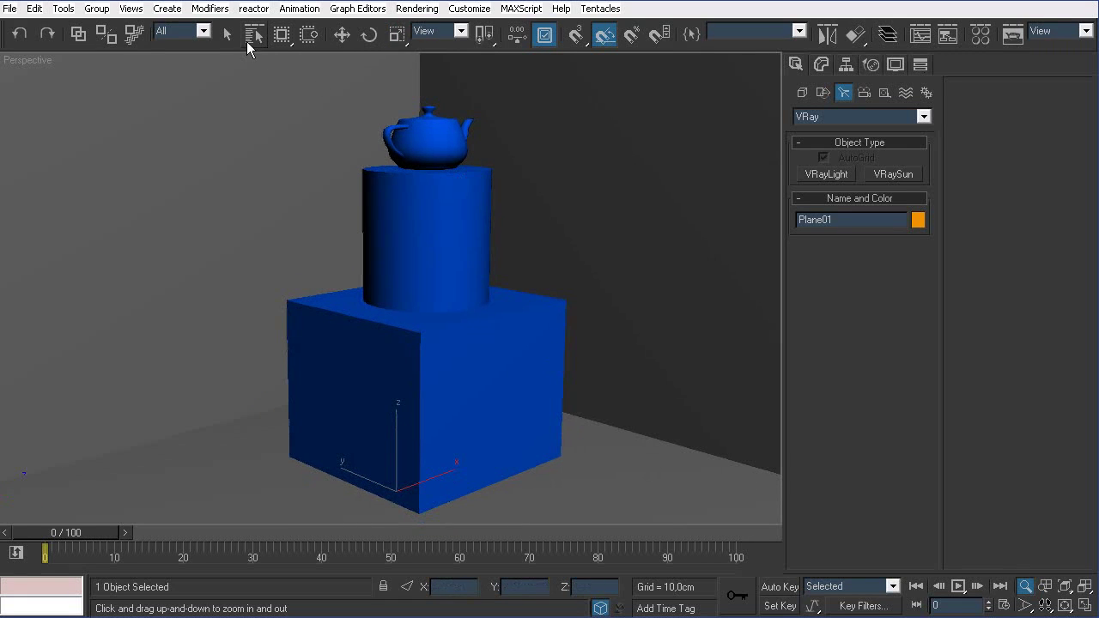
{"action": "key", "text": "h"}
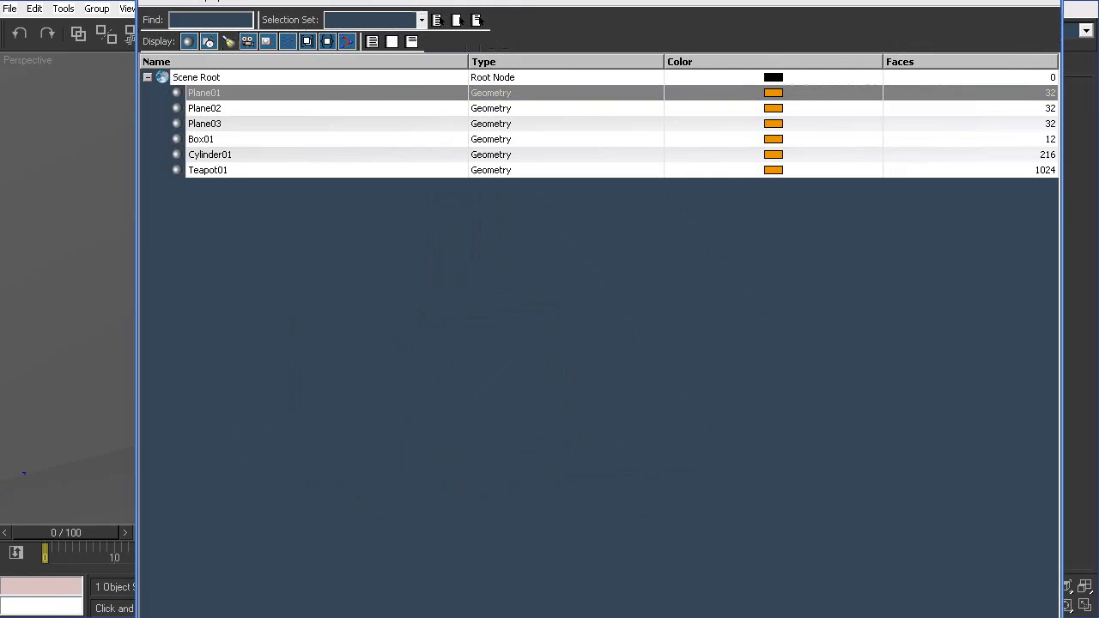
{"action": "key", "text": "Escape"}
{"action": "left_click", "coordinate": [226, 32]}
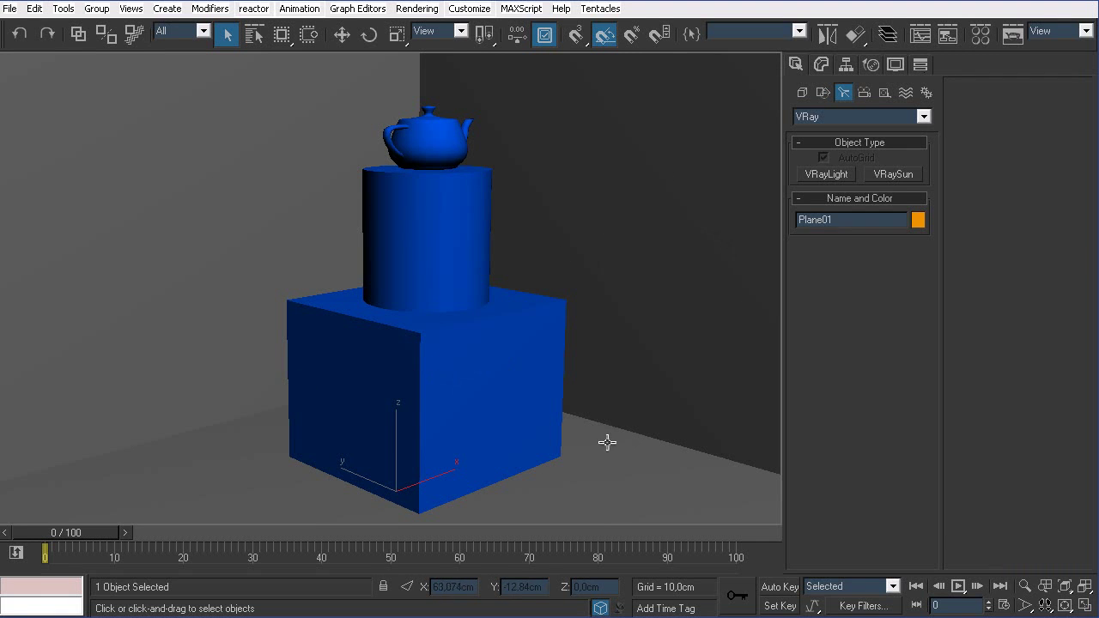
{"action": "key", "text": "F4"}
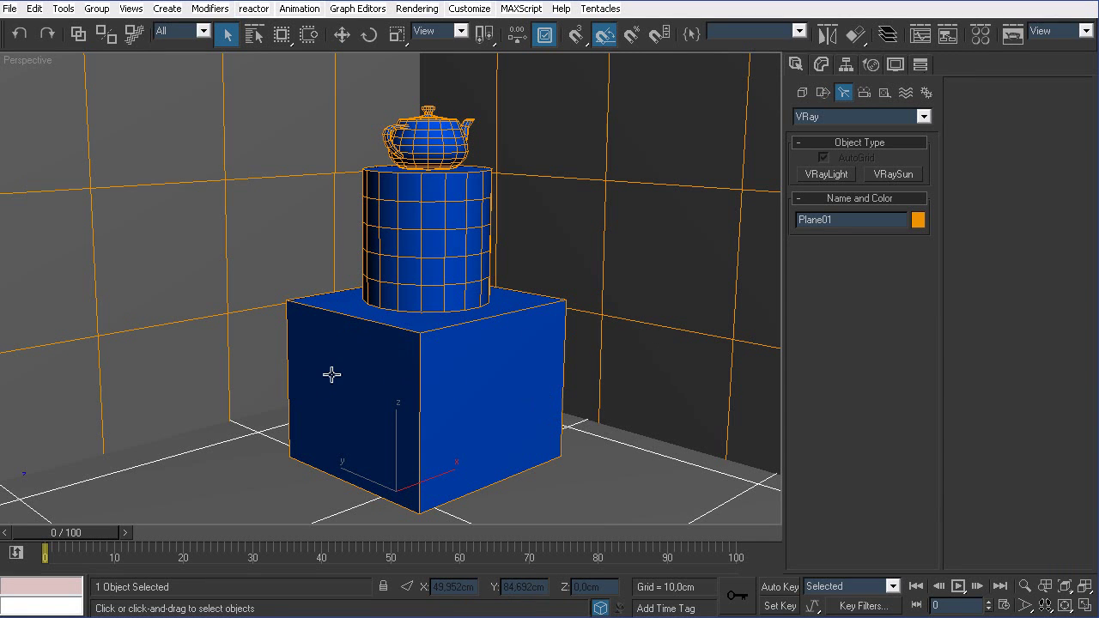
{"action": "left_click", "coordinate": [492, 327]}
{"action": "key", "text": "ctrl+c"}
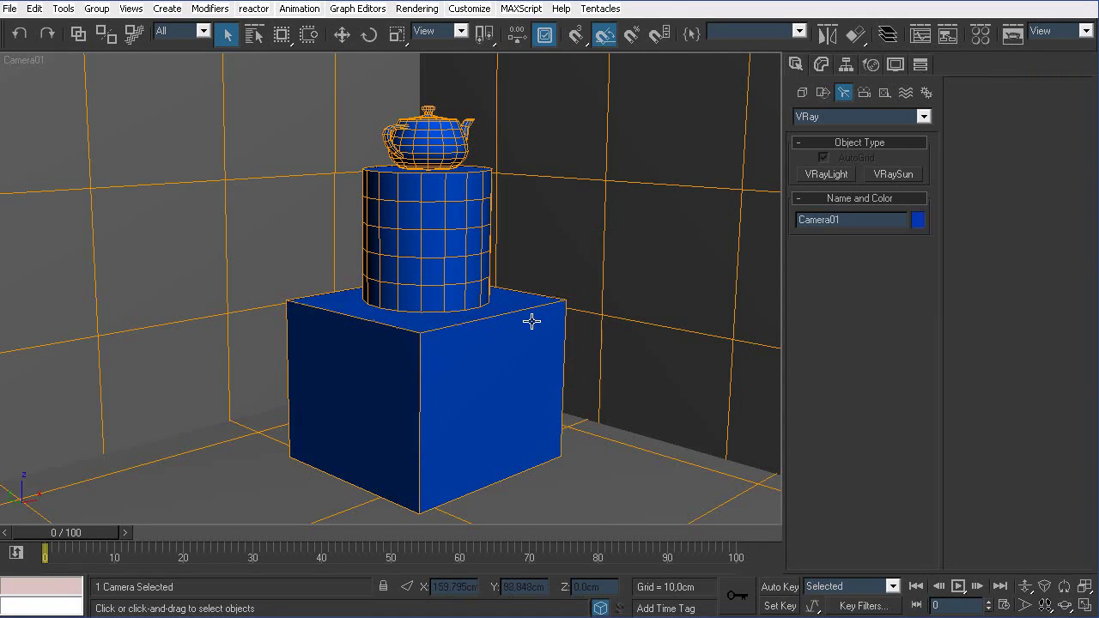
Step: Convert the box to an Editable Poly and attach the cylinder and teapot to it
{"action": "left_click", "coordinate": [532, 322]}
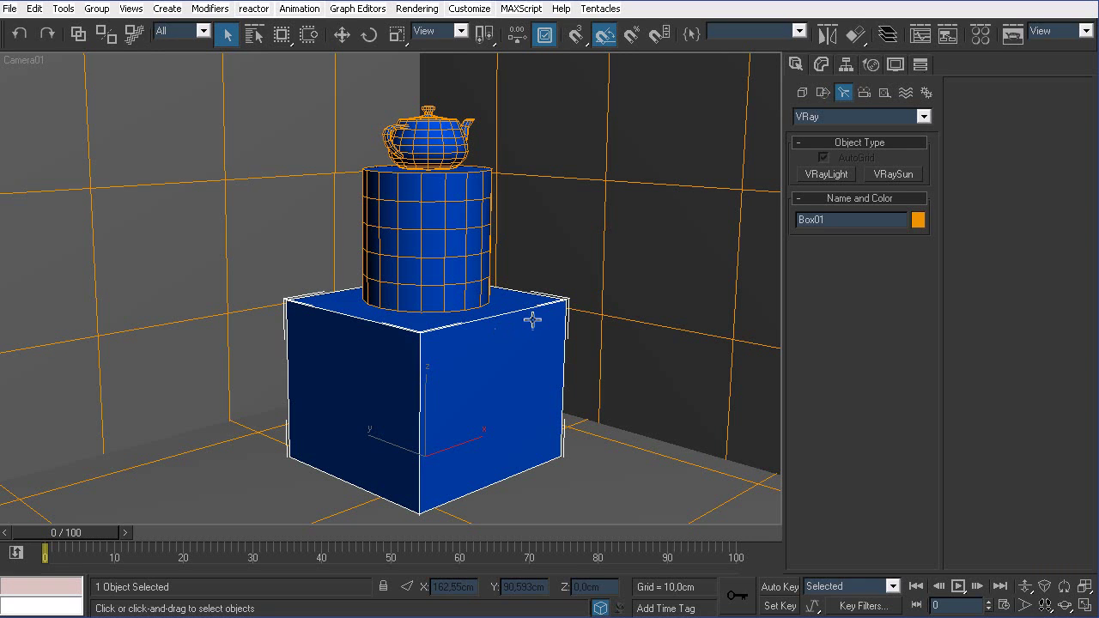
{"action": "right_click", "coordinate": [563, 313]}
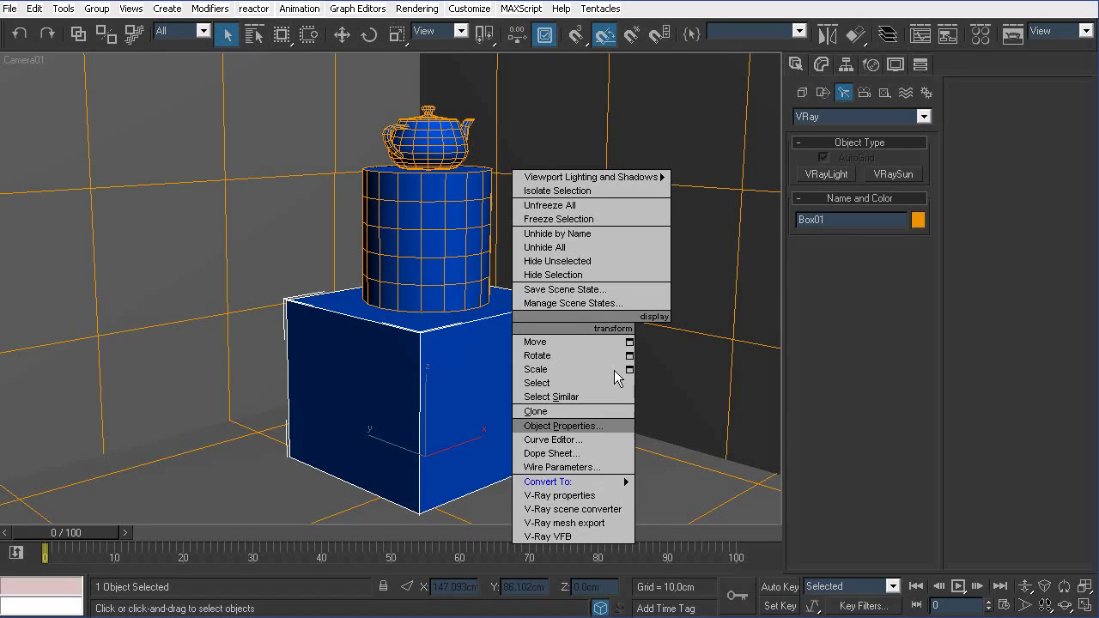
{"action": "mouse_move", "coordinate": [593, 482]}
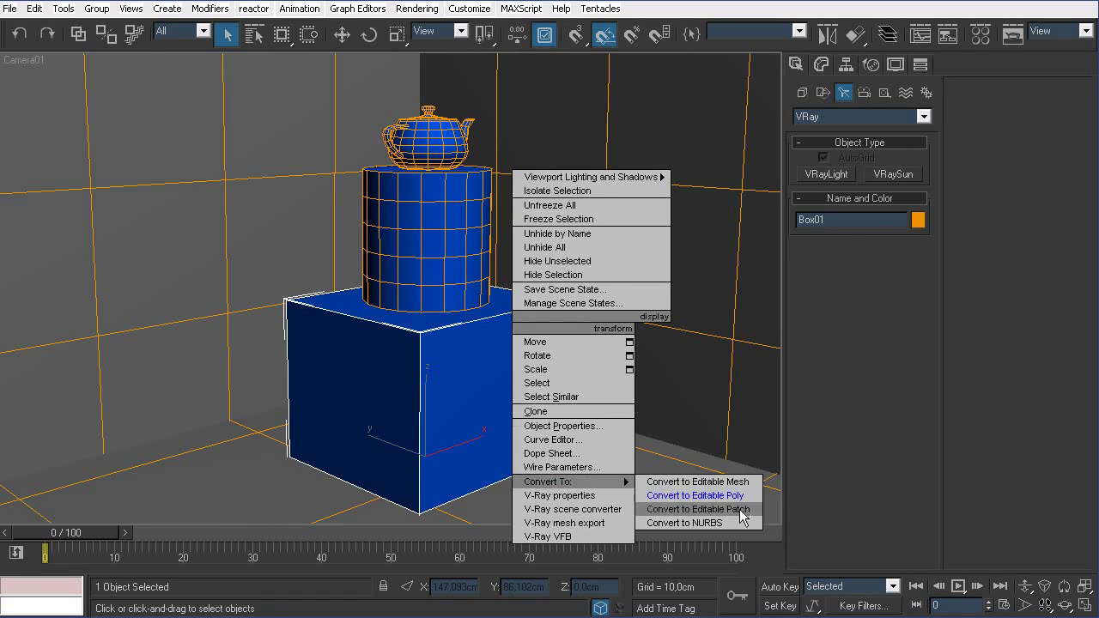
{"action": "left_click", "coordinate": [687, 496]}
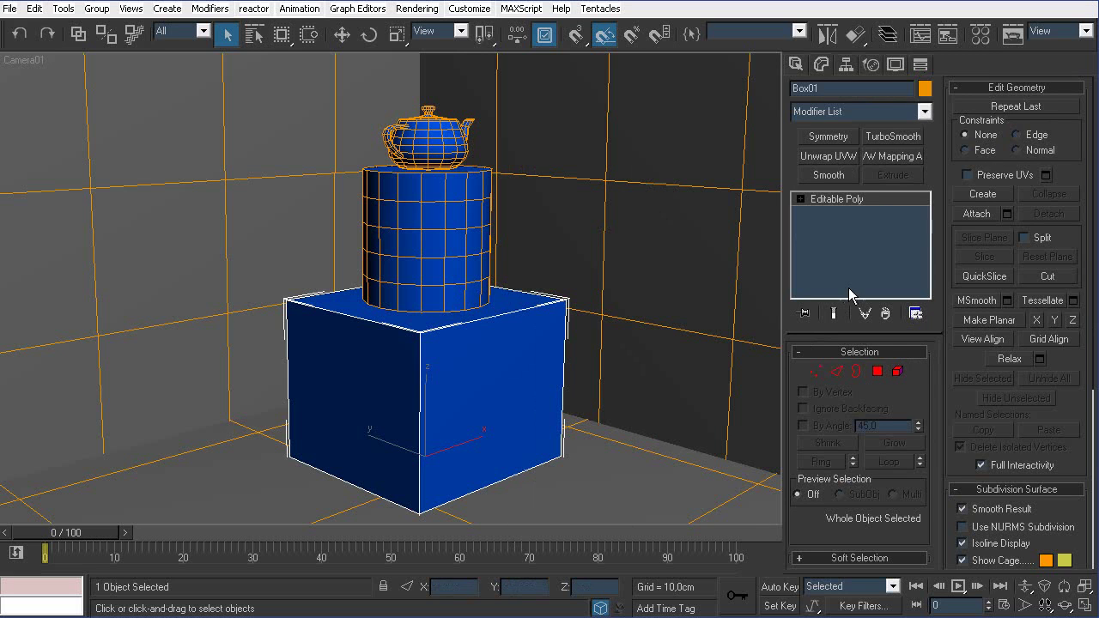
{"action": "left_click", "coordinate": [977, 214]}
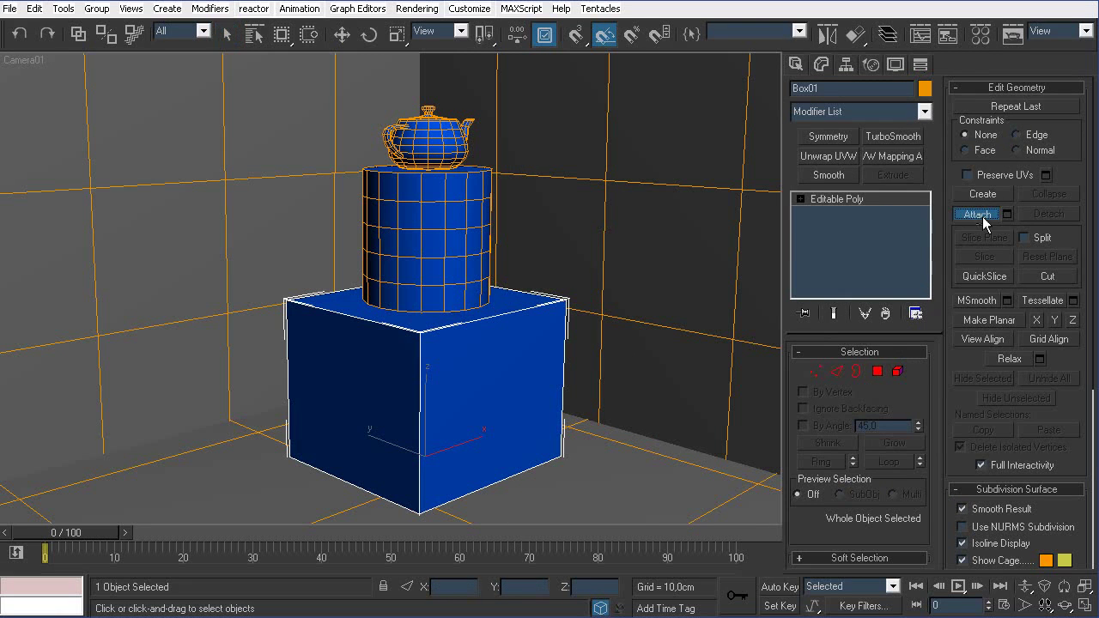
{"action": "left_click", "coordinate": [460, 238]}
{"action": "left_click", "coordinate": [440, 140]}
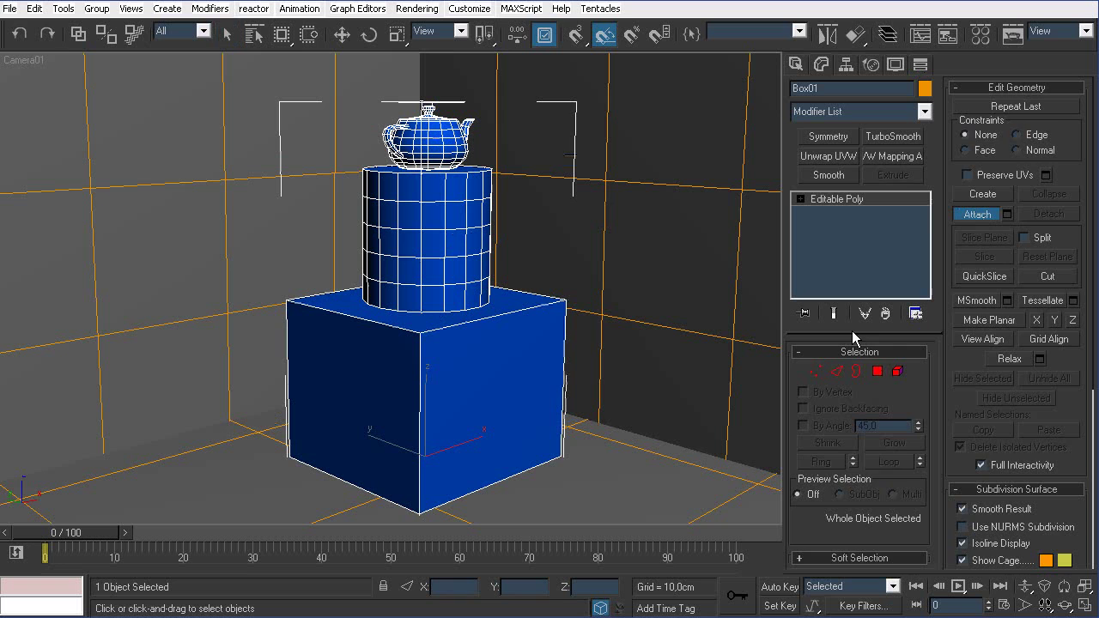
Step: Inset the box's two visible side faces with the By Polygon type and an amount of 5.71 cm
{"action": "left_click", "coordinate": [877, 371]}
{"action": "left_click", "coordinate": [498, 369]}
{"action": "left_click", "coordinate": [361, 395], "text": "ctrl"}
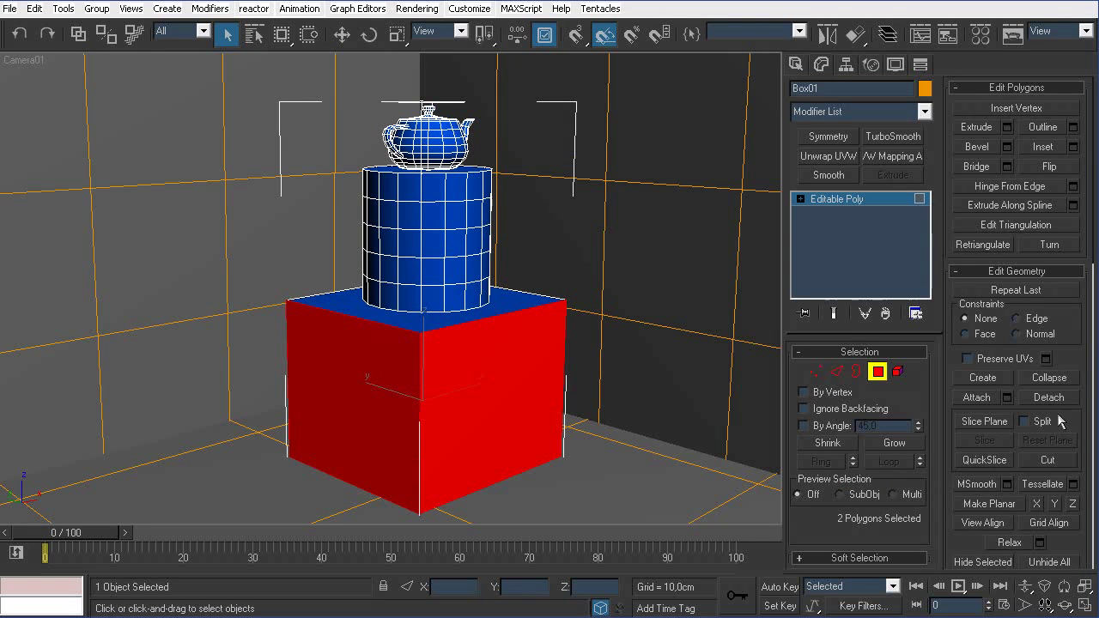
{"action": "scroll", "coordinate": [1073, 418], "scroll_direction": "down", "scroll_amount": 5}
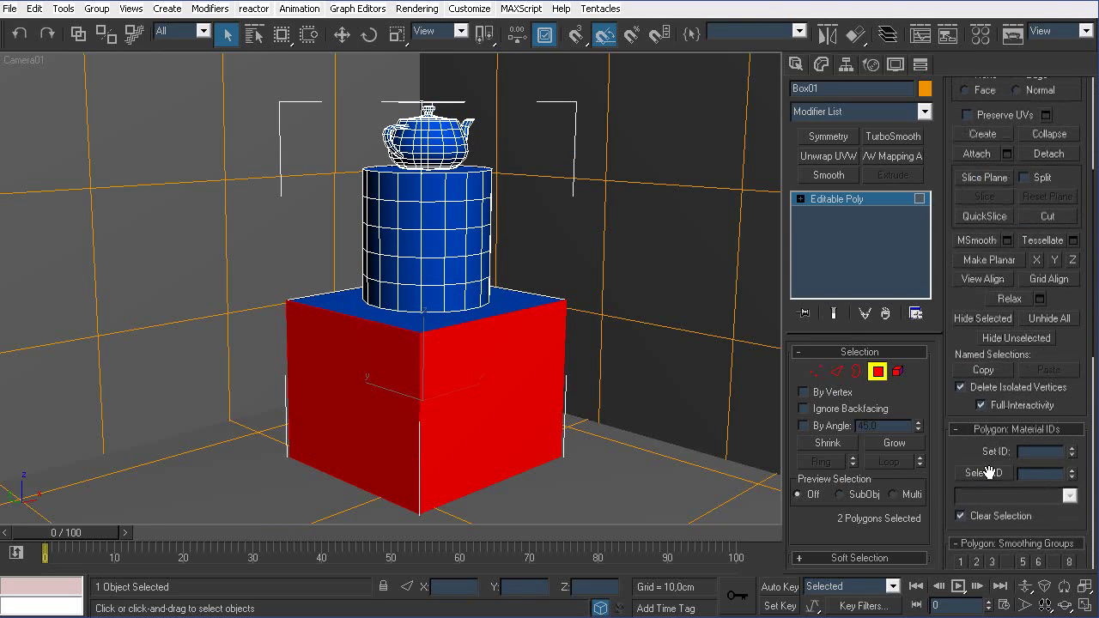
{"action": "scroll", "coordinate": [1068, 301], "scroll_direction": "up", "scroll_amount": 5}
{"action": "left_click", "coordinate": [1073, 121]}
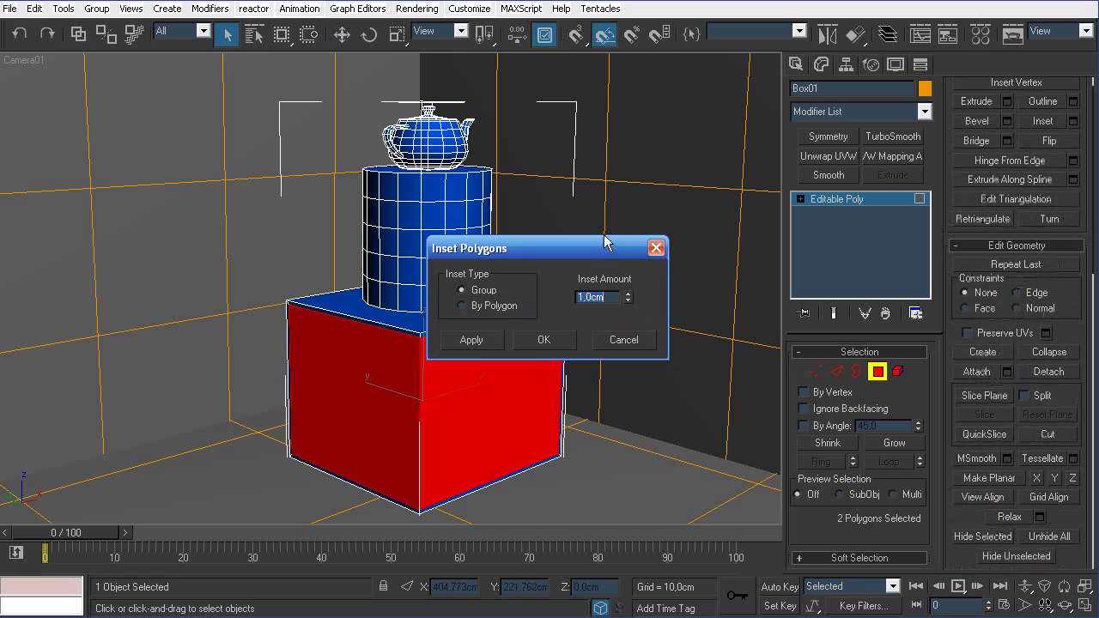
{"action": "left_click", "coordinate": [481, 306]}
{"action": "left_click_drag", "start_coordinate": [536, 249], "coordinate": [639, 234]}
{"action": "left_click_drag", "start_coordinate": [731, 283], "coordinate": [736, 251]}
{"action": "left_click", "coordinate": [648, 323]}
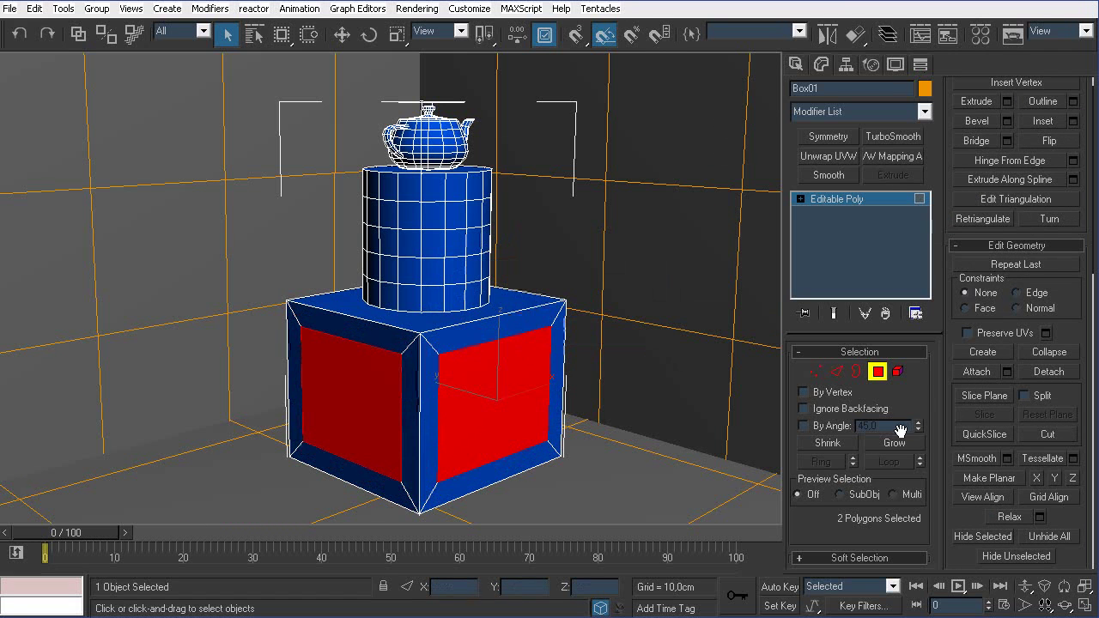
Step: Extrude the box's two inset faces inward with a height of -4.7 cm
{"action": "left_click", "coordinate": [1008, 101]}
{"action": "left_click_drag", "start_coordinate": [731, 275], "coordinate": [730, 396]}
{"action": "left_click", "coordinate": [648, 334]}
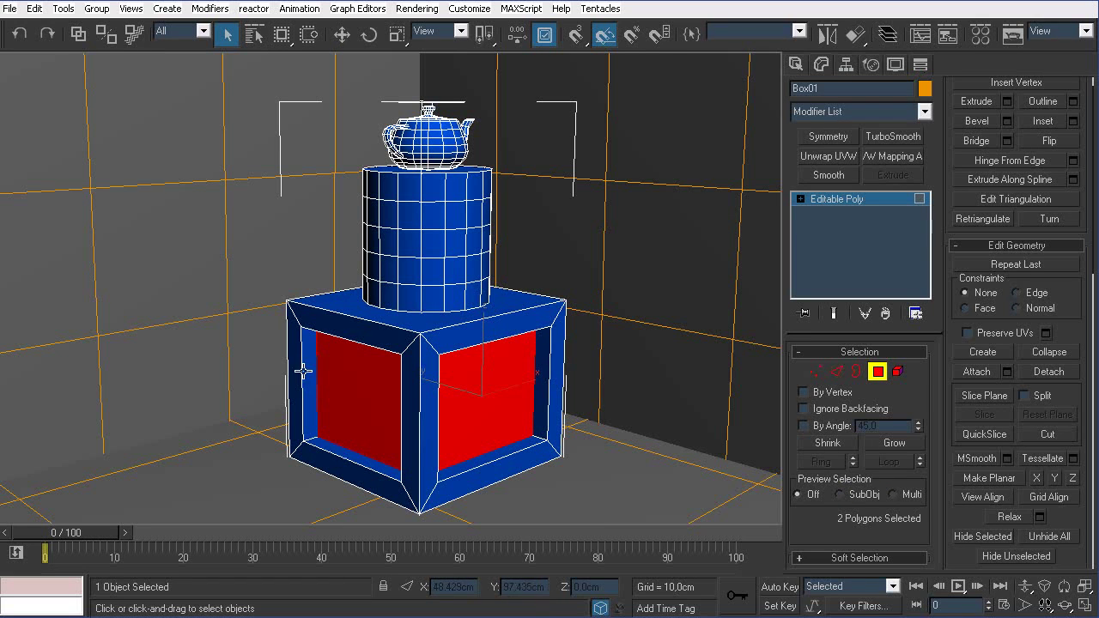
Step: Detach the two recessed box panels as a separate object with a name beginning with PICTURE
{"action": "scroll", "coordinate": [1069, 302], "scroll_direction": "up", "scroll_amount": 2}
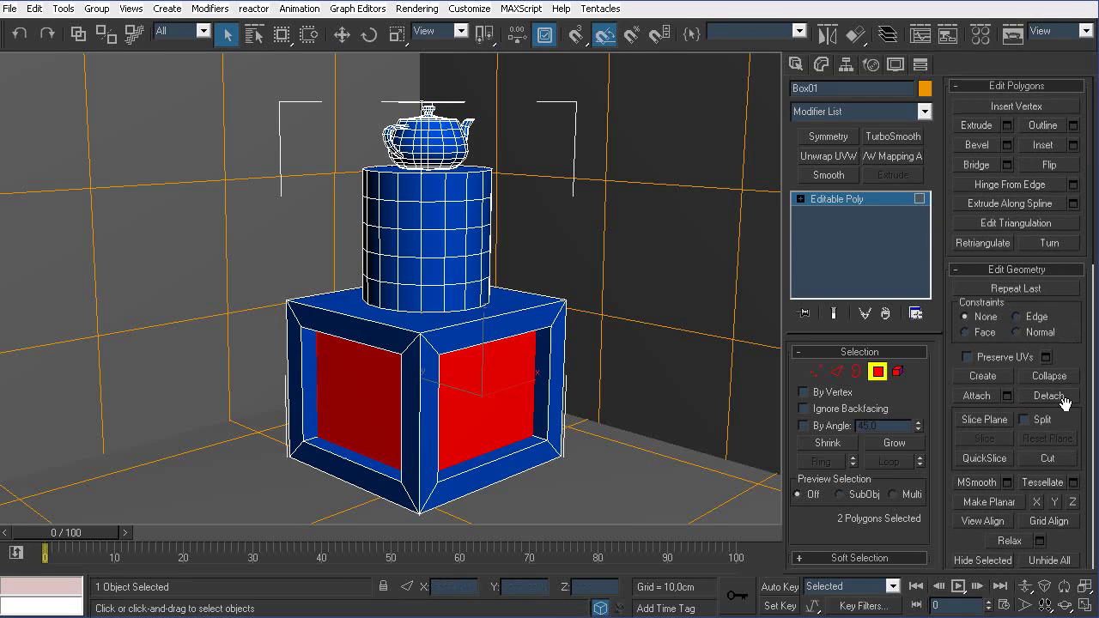
{"action": "left_click", "coordinate": [1065, 404]}
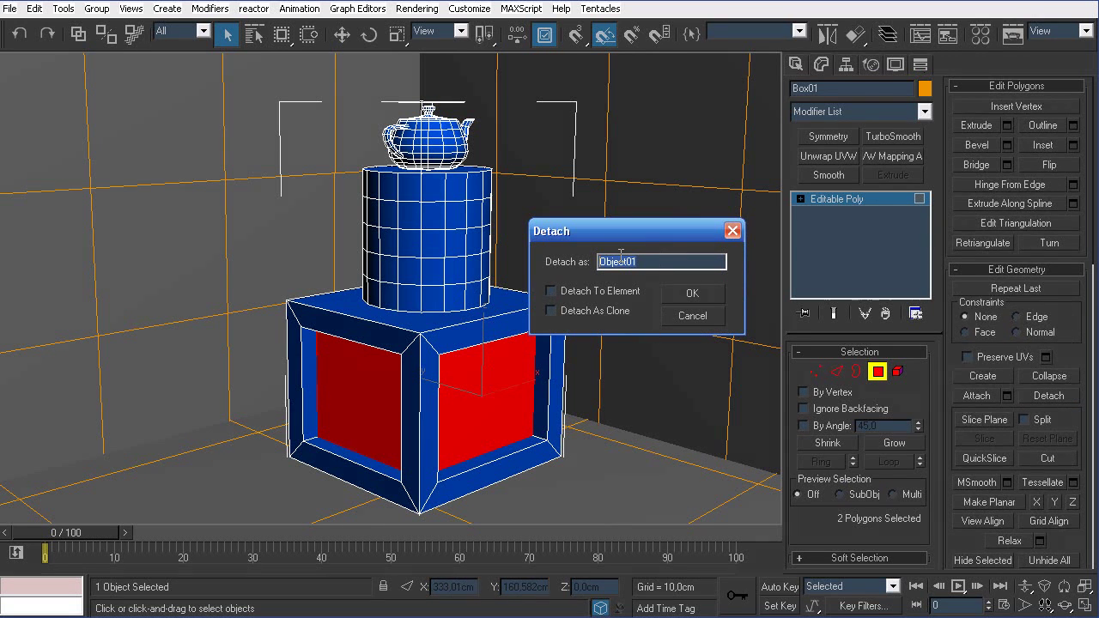
{"action": "type", "text": "PICTURE_"}
{"action": "key", "text": "Return"}
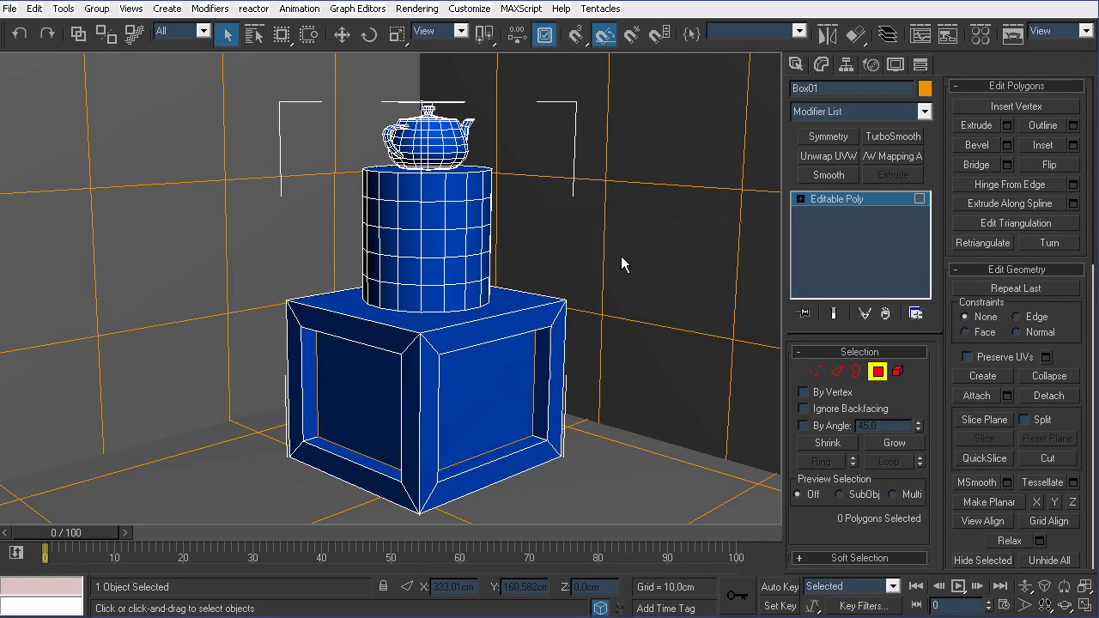
Step: Inset the ring of 18 polygons around the cylinder's middle as a group by a small amount
{"action": "key", "text": "2"}
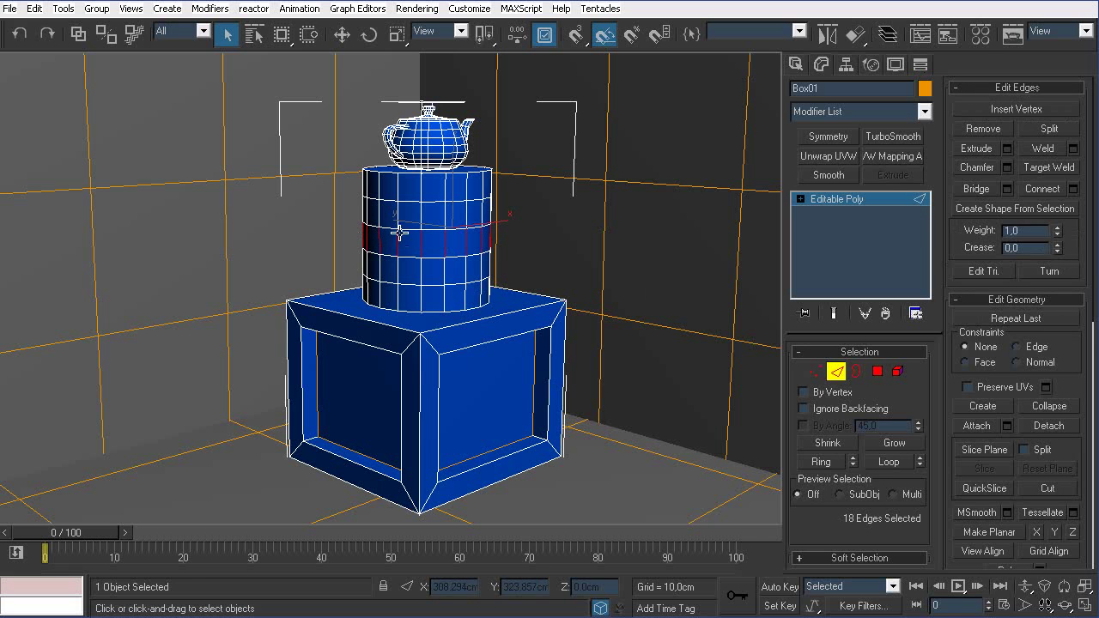
{"action": "left_click", "coordinate": [877, 371], "text": "ctrl"}
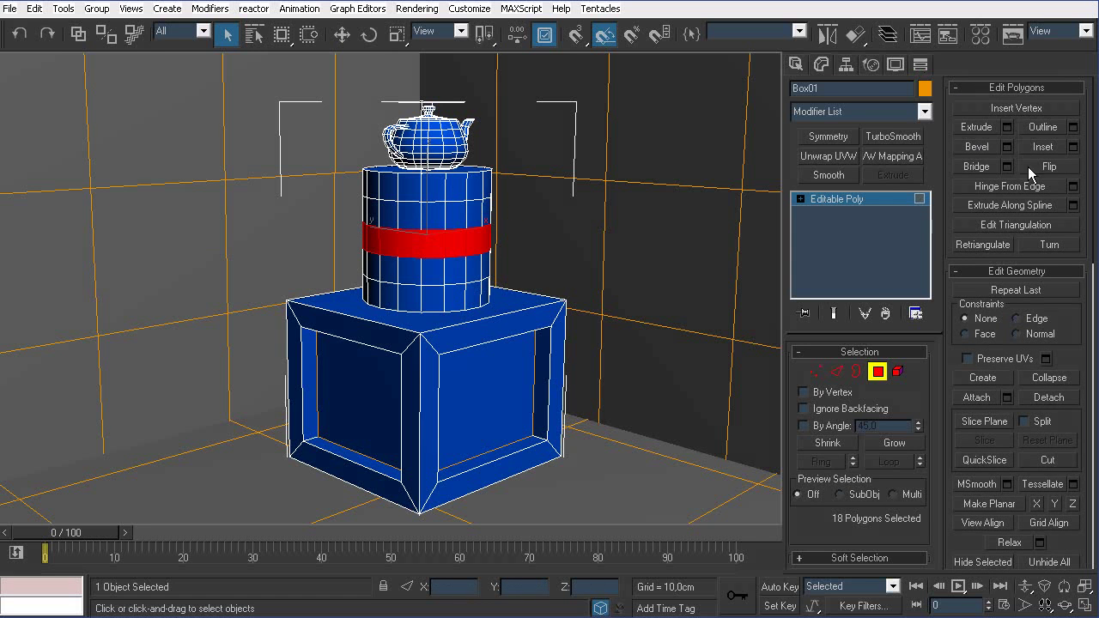
{"action": "left_click", "coordinate": [1007, 127]}
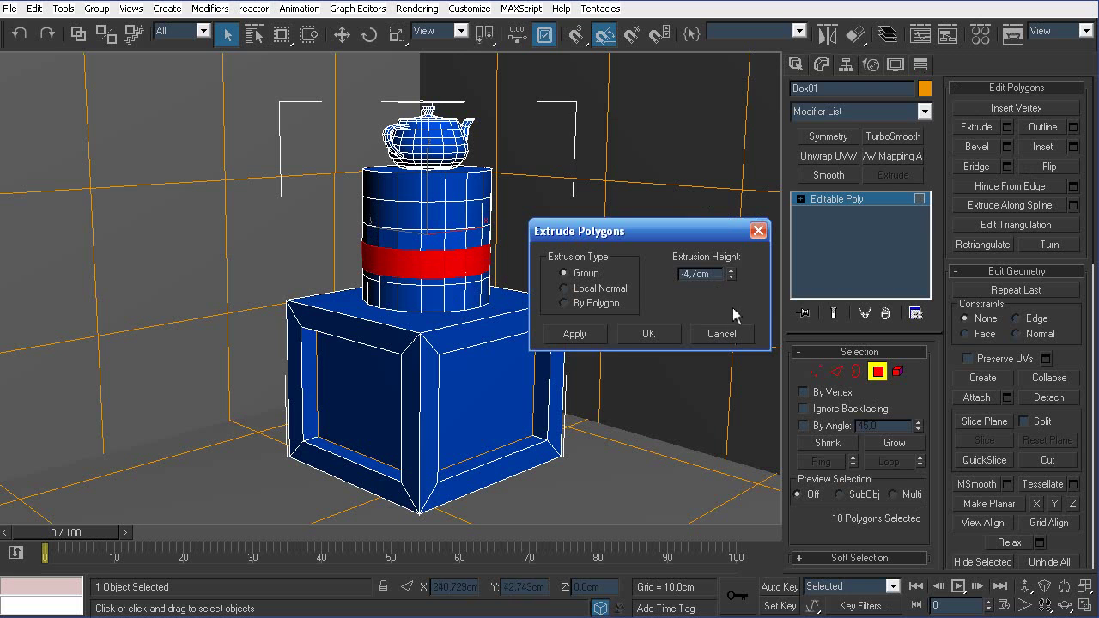
{"action": "left_click", "coordinate": [721, 334]}
{"action": "left_click", "coordinate": [1073, 147]}
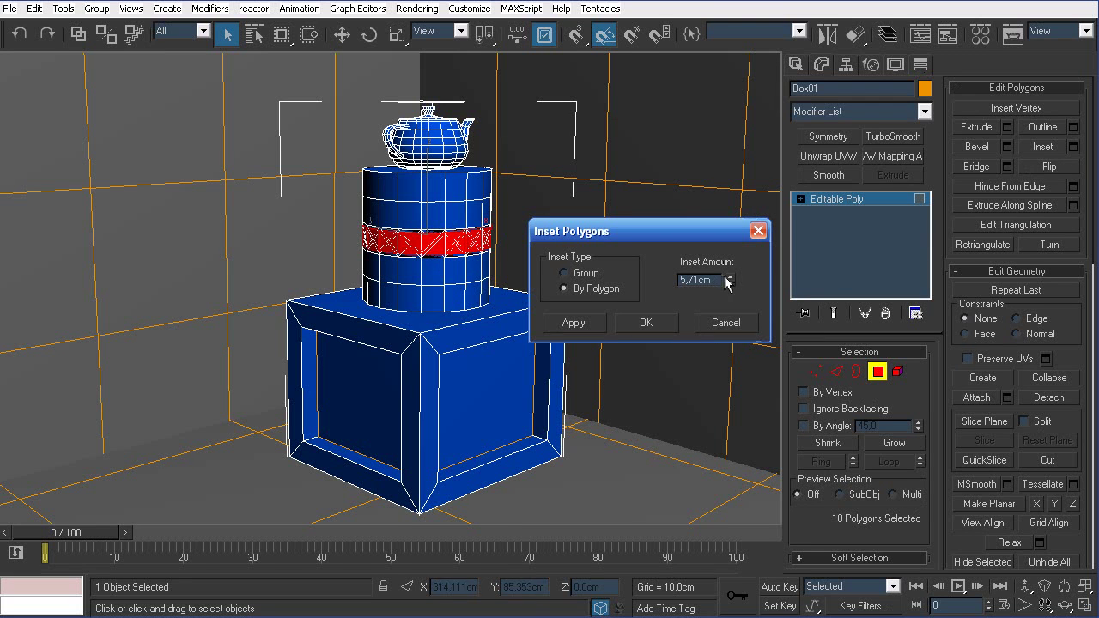
{"action": "left_click_drag", "start_coordinate": [730, 283], "coordinate": [726, 346]}
{"action": "left_click", "coordinate": [587, 273]}
{"action": "left_click", "coordinate": [630, 323]}
Step: Extrude the cylinder's middle band inward along Local Normal to form a groove
{"action": "left_click", "coordinate": [1007, 128]}
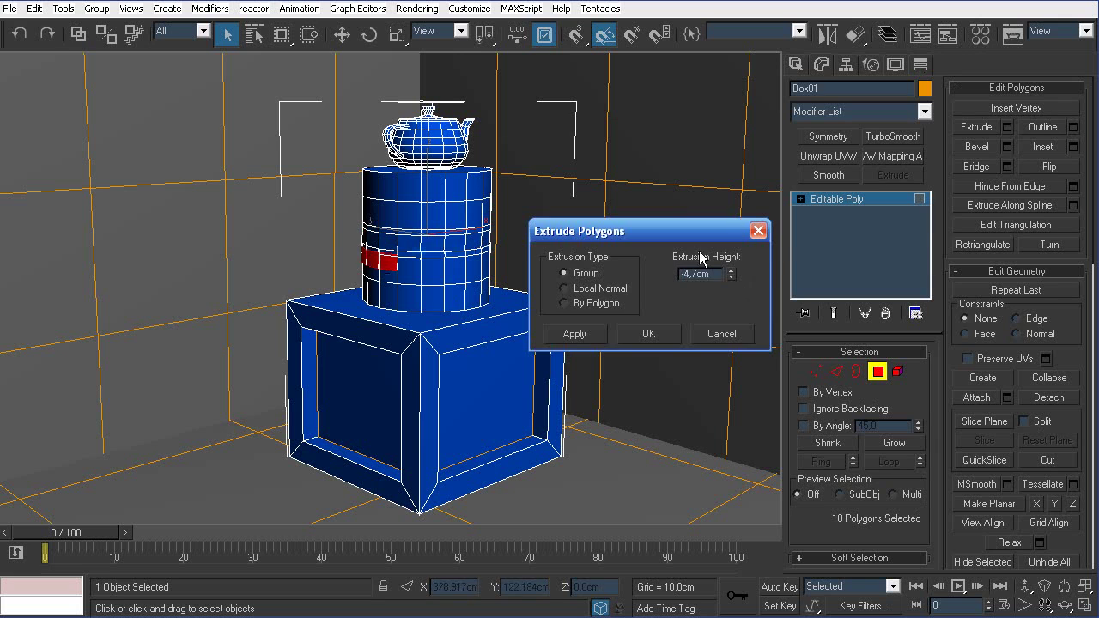
{"action": "left_click", "coordinate": [615, 288]}
{"action": "mouse_move", "coordinate": [731, 273]}
{"action": "left_mouse_down"}
{"action": "mouse_move", "coordinate": [731, 222]}
{"action": "mouse_move", "coordinate": [732, 270]}
{"action": "left_mouse_up"}
{"action": "left_click", "coordinate": [647, 336]}
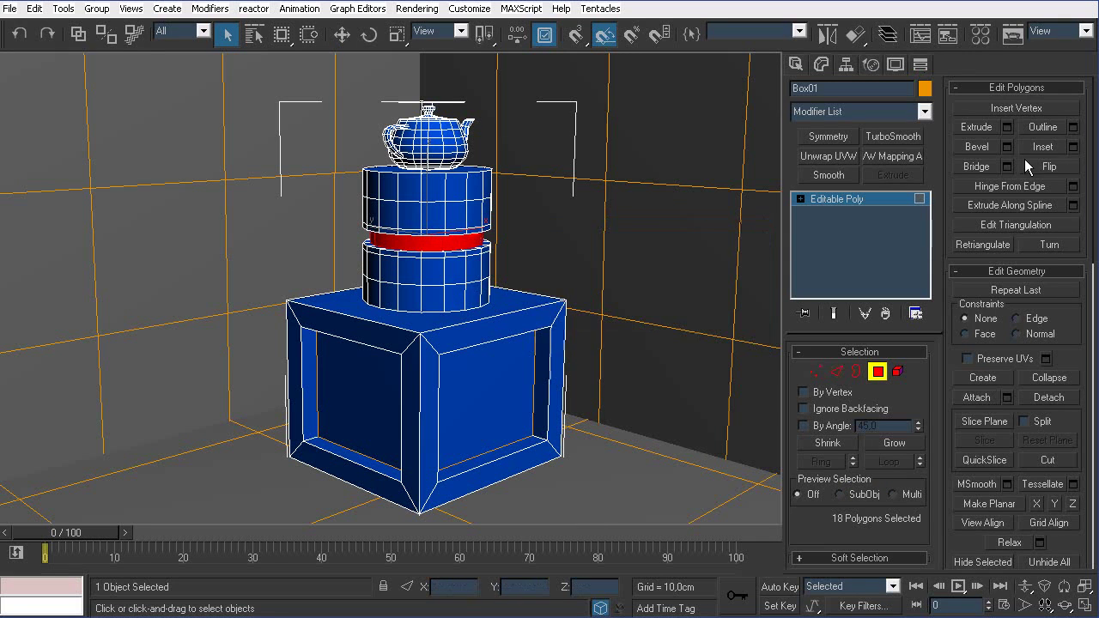
Step: Detach the recessed cylinder band as a separate object with a name beginning with PICT
{"action": "left_click", "coordinate": [1048, 398]}
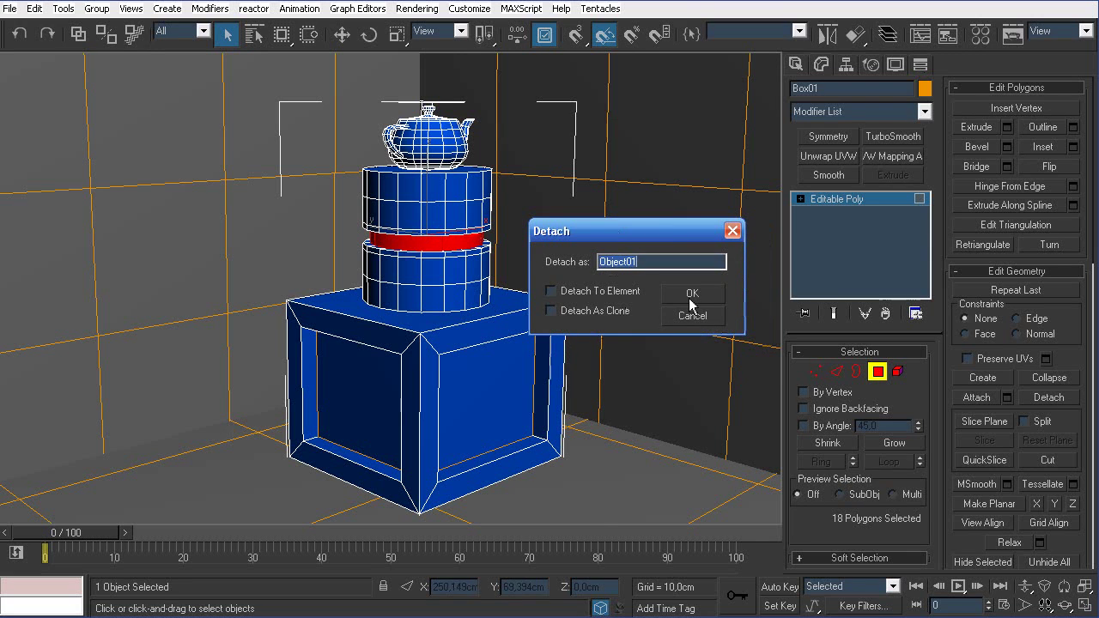
{"action": "type", "text": "Pl"}
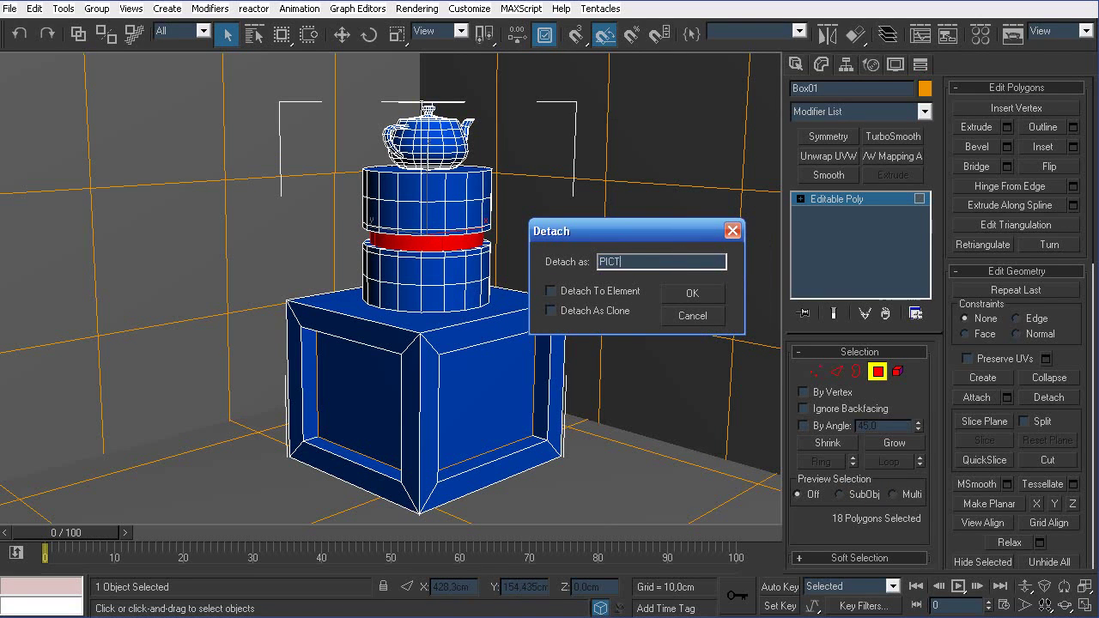
{"action": "key", "text": "Return"}
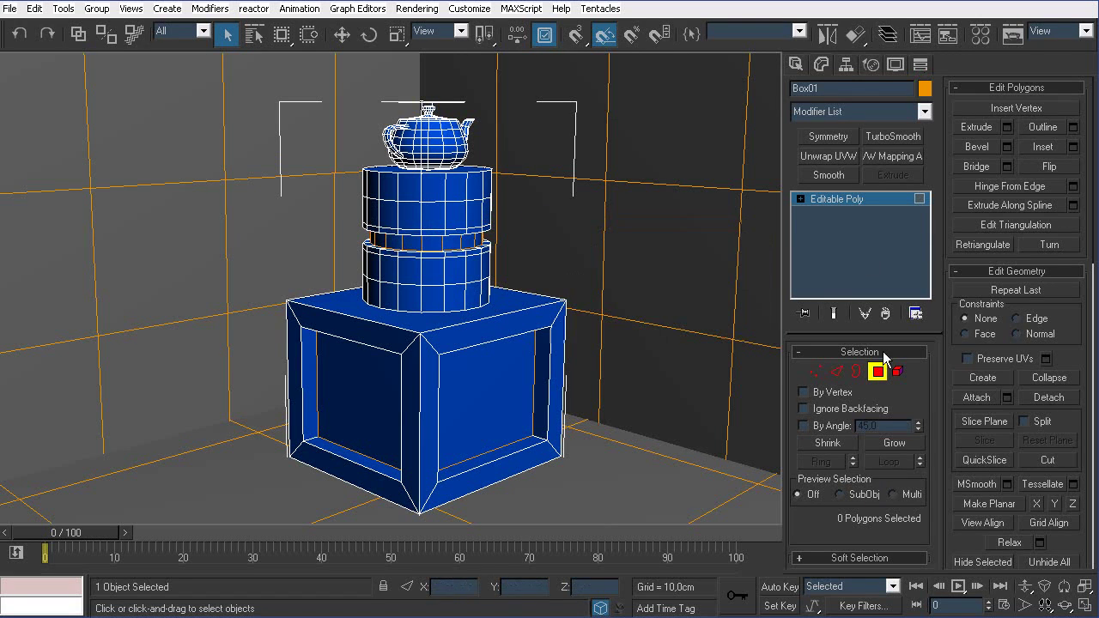
Step: Select a polygon on the teapot's body and zoom in on it in the Perspective view
{"action": "left_click", "coordinate": [877, 371]}
{"action": "left_click", "coordinate": [524, 143]}
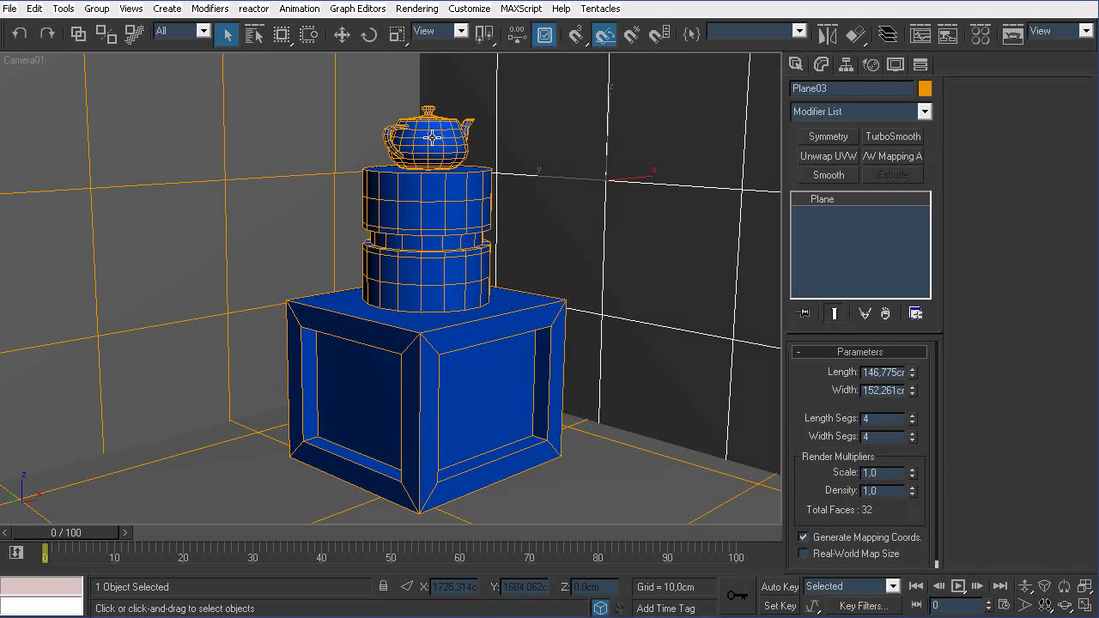
{"action": "left_click", "coordinate": [432, 138]}
{"action": "left_click", "coordinate": [877, 372]}
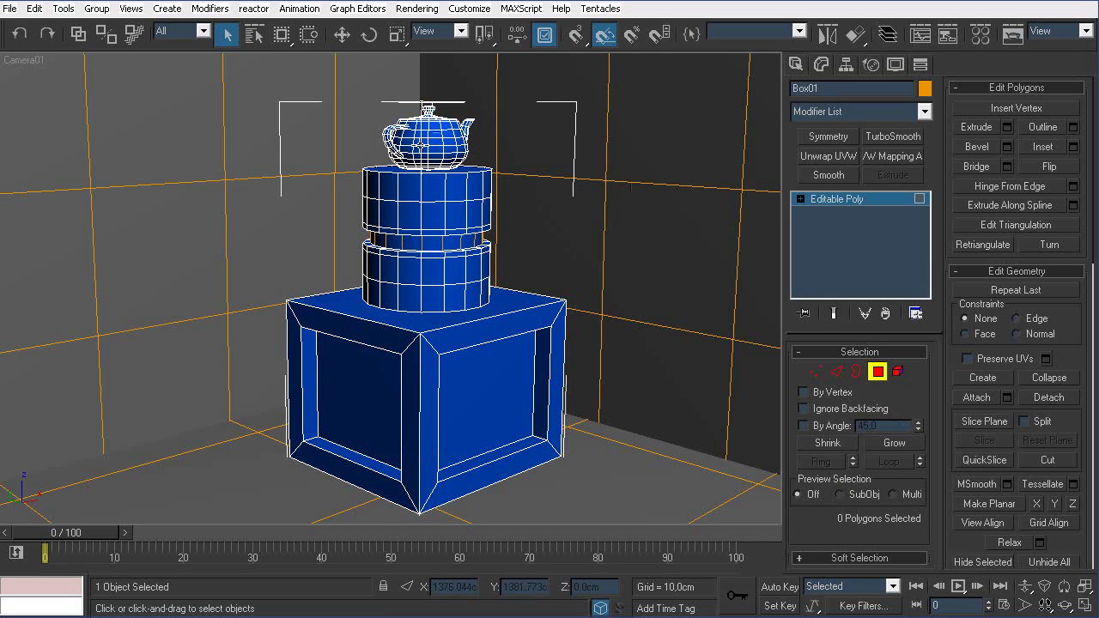
{"action": "left_click", "coordinate": [421, 143]}
{"action": "key", "text": "p"}
{"action": "key", "text": "z"}
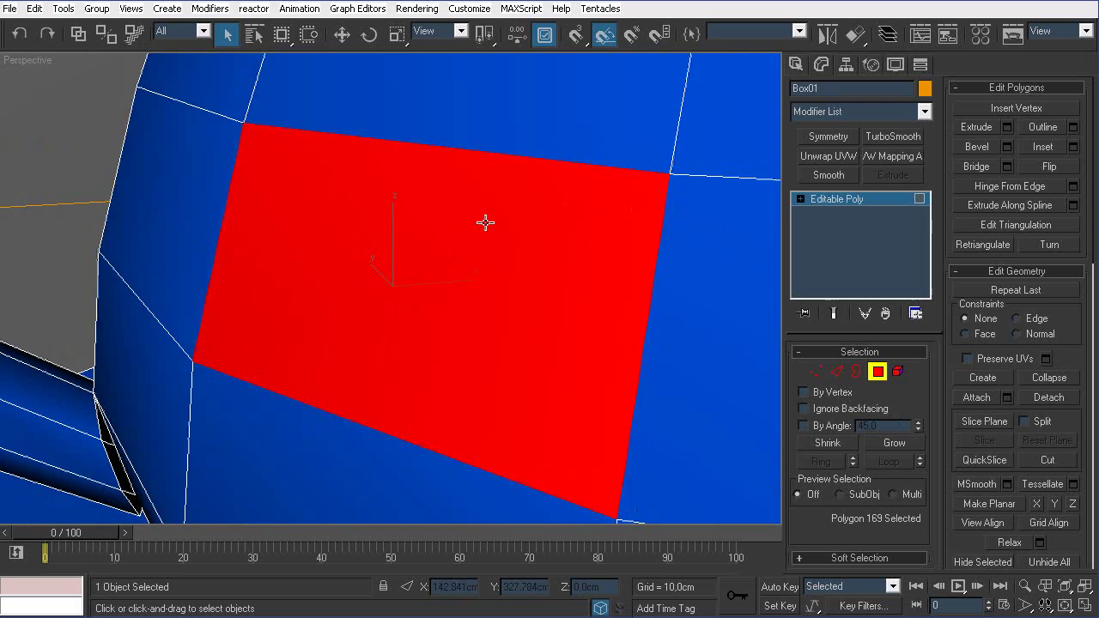
Step: Detach a block of eight polygons, two wide and four high, from the teapot's side as PICTURE3
{"action": "scroll", "coordinate": [486, 223], "scroll_direction": "down", "scroll_amount": 5}
{"action": "left_click", "coordinate": [569, 282]}
{"action": "left_click", "coordinate": [564, 248], "text": "ctrl"}
{"action": "left_click", "coordinate": [510, 250], "text": "ctrl"}
{"action": "left_click", "coordinate": [476, 316], "text": "ctrl"}
{"action": "left_click", "coordinate": [478, 356], "text": "ctrl"}
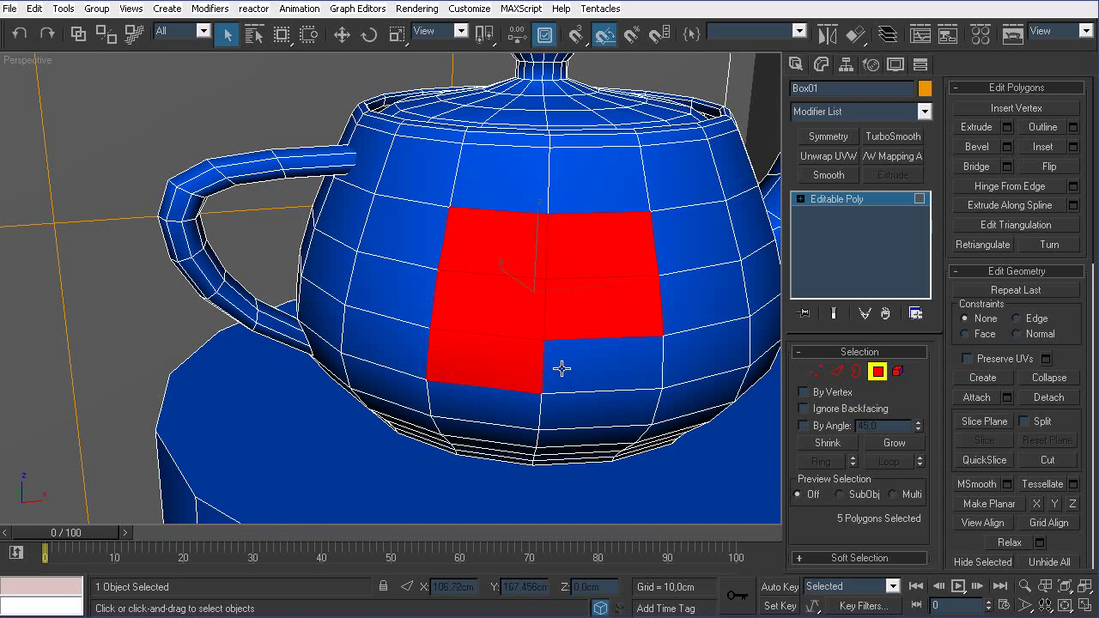
{"action": "left_click", "coordinate": [560, 369], "text": "ctrl"}
{"action": "left_click", "coordinate": [503, 404], "text": "ctrl"}
{"action": "left_click", "coordinate": [507, 477], "text": "ctrl"}
{"action": "middle_click_drag", "start_coordinate": [533, 430], "coordinate": [628, 303], "text": "alt"}
{"action": "key", "text": "ctrl+z"}
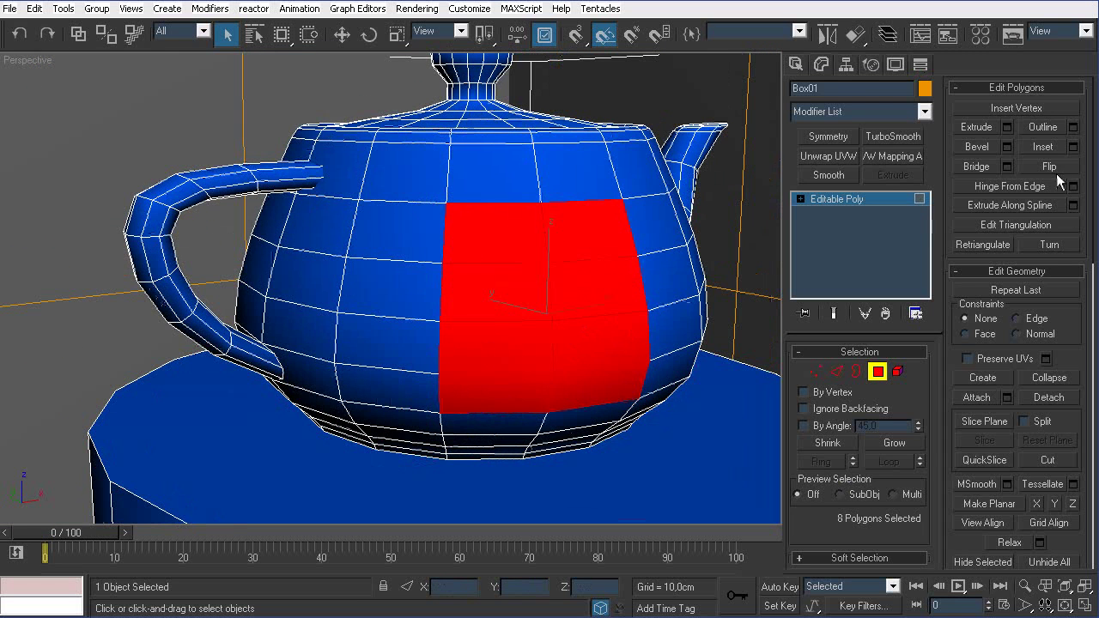
{"action": "left_click", "coordinate": [1050, 398]}
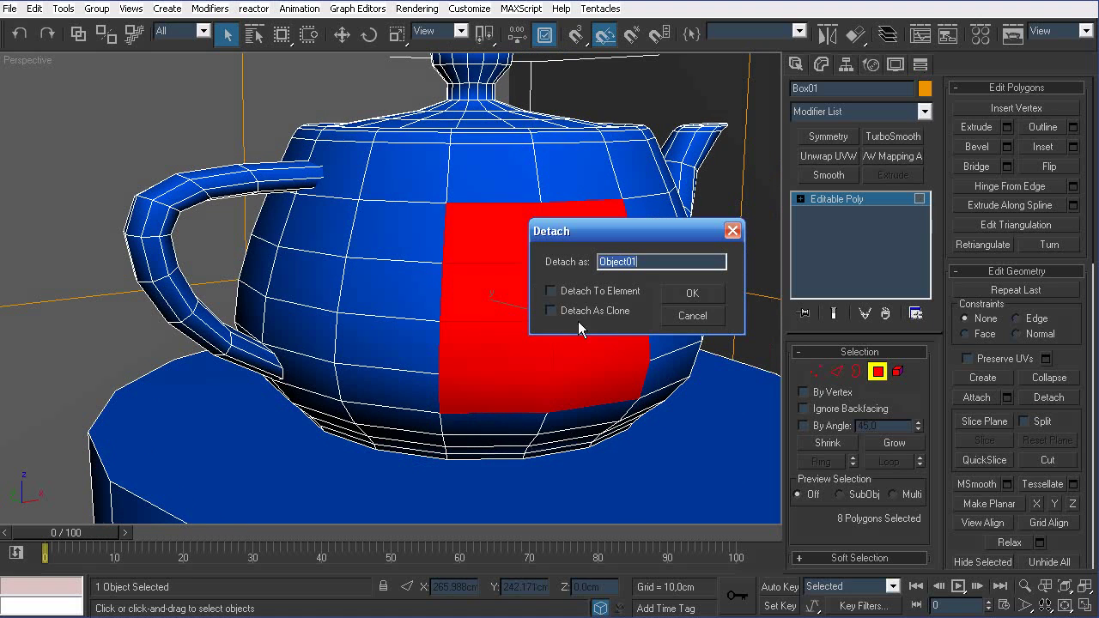
{"action": "type", "text": "PICTURE3"}
{"action": "key", "text": "Return"}
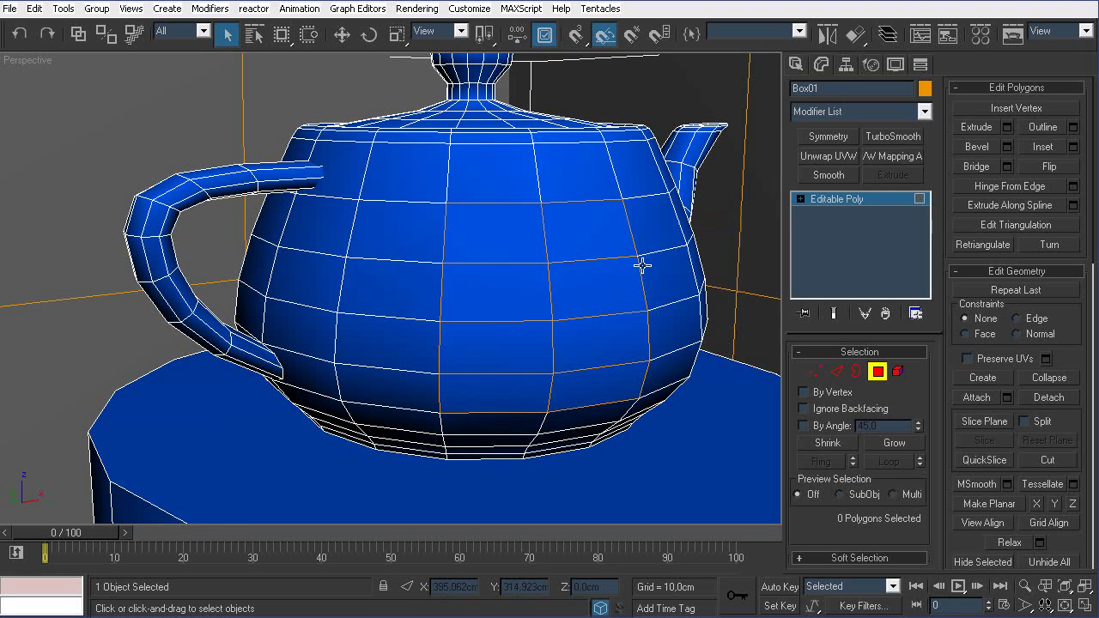
Step: Leave polygon editing of the box, cylinder and teapot model, return to the camera view and hide the model
{"action": "left_click", "coordinate": [877, 371]}
{"action": "key", "text": "c"}
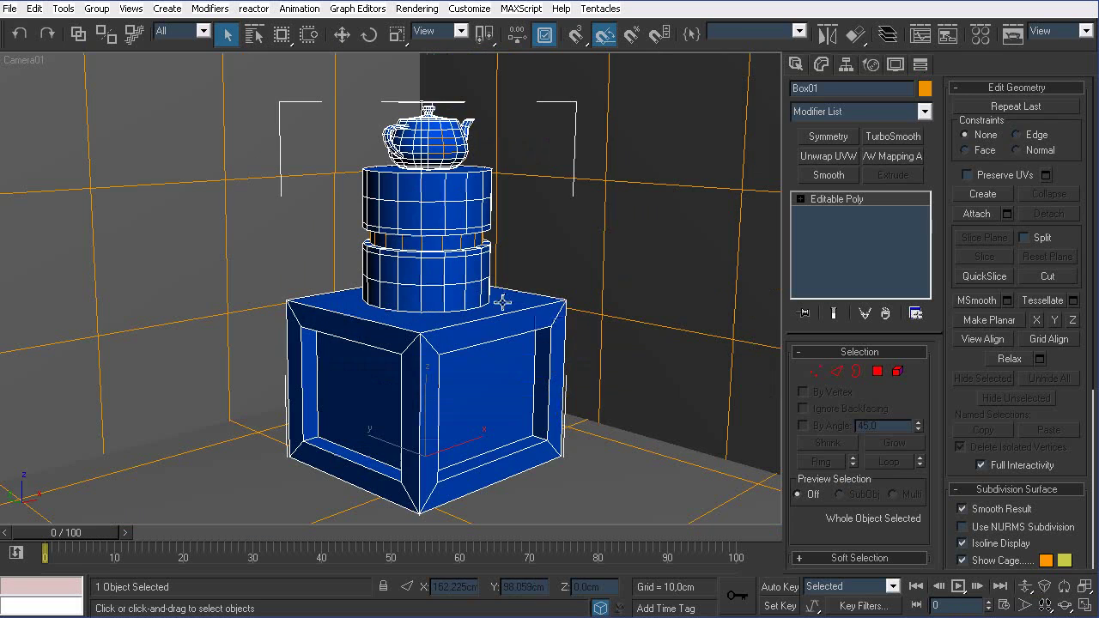
{"action": "left_click", "coordinate": [523, 304]}
{"action": "right_click", "coordinate": [515, 309]}
{"action": "left_click", "coordinate": [559, 248]}
{"action": "right_click", "coordinate": [539, 304]}
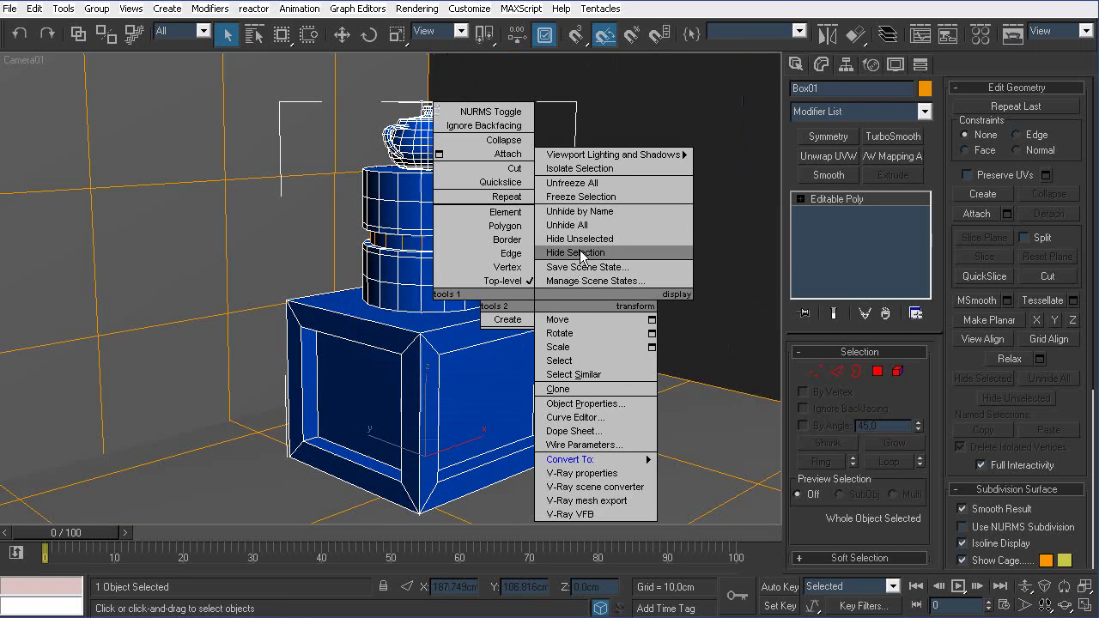
{"action": "left_click", "coordinate": [584, 248]}
Step: Select the three detached picture surfaces on the teapot, cylinder and box together, and unhide all objects
{"action": "left_click", "coordinate": [356, 186]}
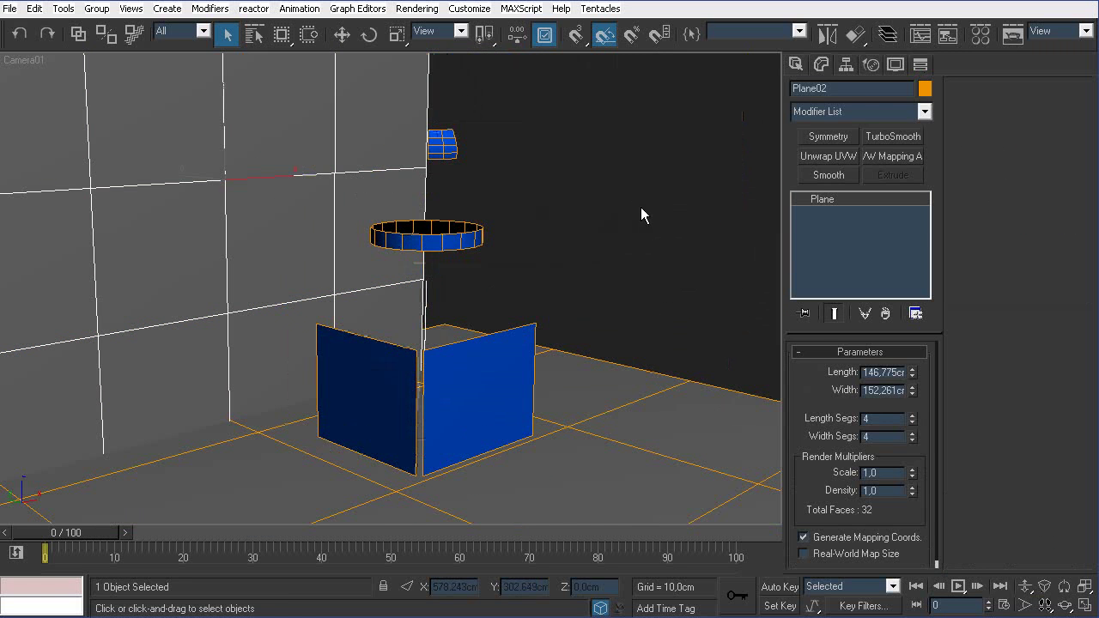
{"action": "left_click", "coordinate": [587, 157]}
{"action": "left_click", "coordinate": [443, 143]}
{"action": "left_click", "coordinate": [453, 229], "text": "ctrl"}
{"action": "left_click", "coordinate": [518, 360], "text": "ctrl"}
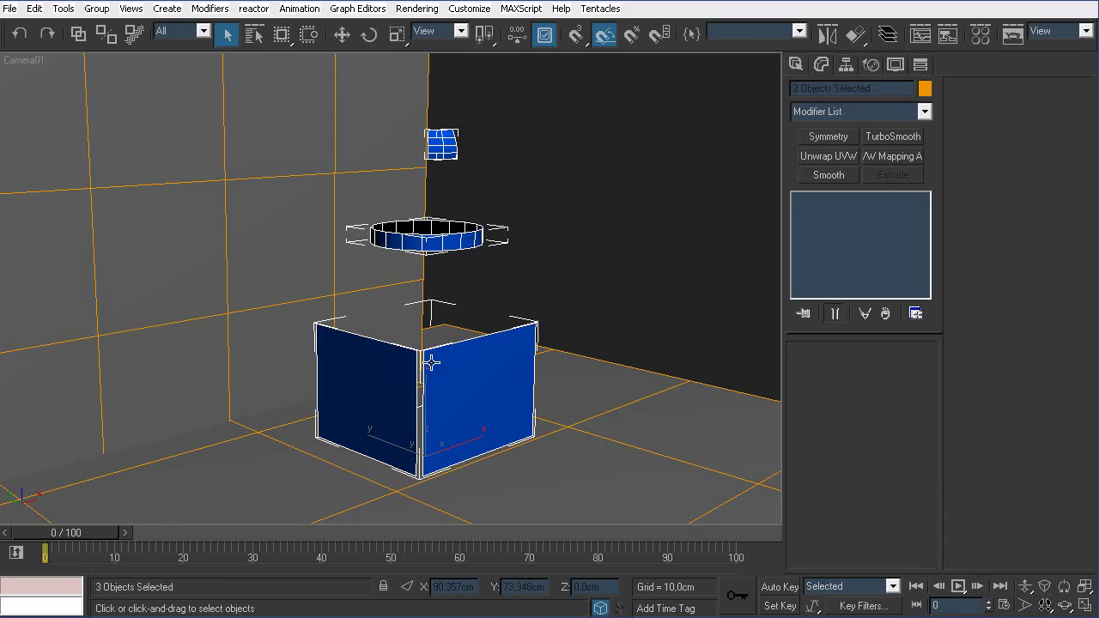
{"action": "right_click", "coordinate": [780, 218]}
{"action": "left_click", "coordinate": [710, 144]}
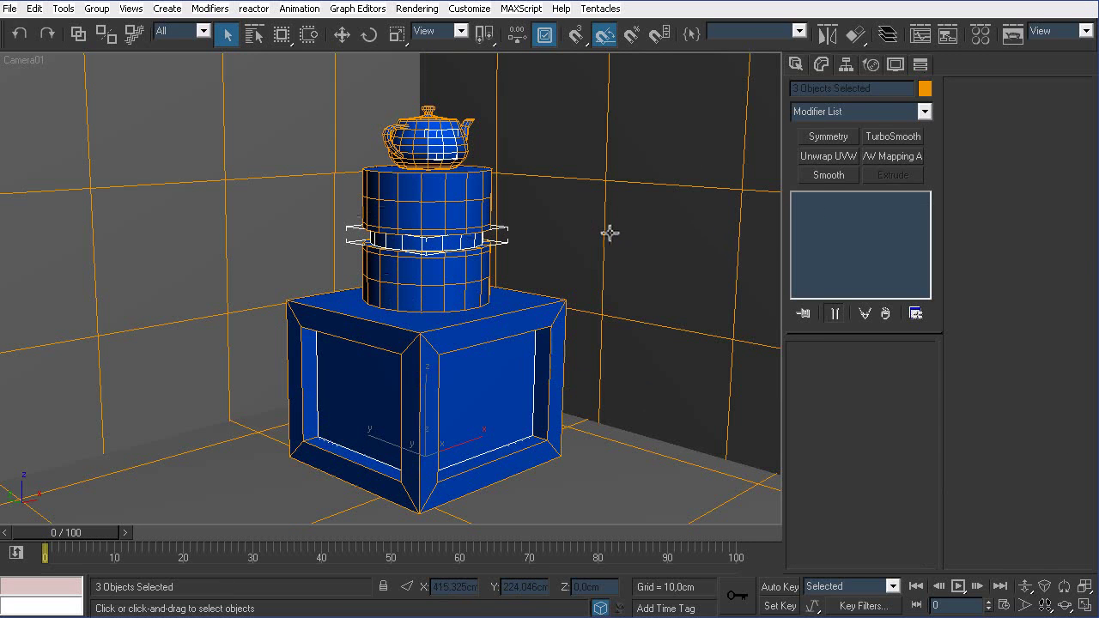
Step: Create a Matte/Shadow material in the third sample slot of the Material Editor
{"action": "left_click", "coordinate": [981, 34]}
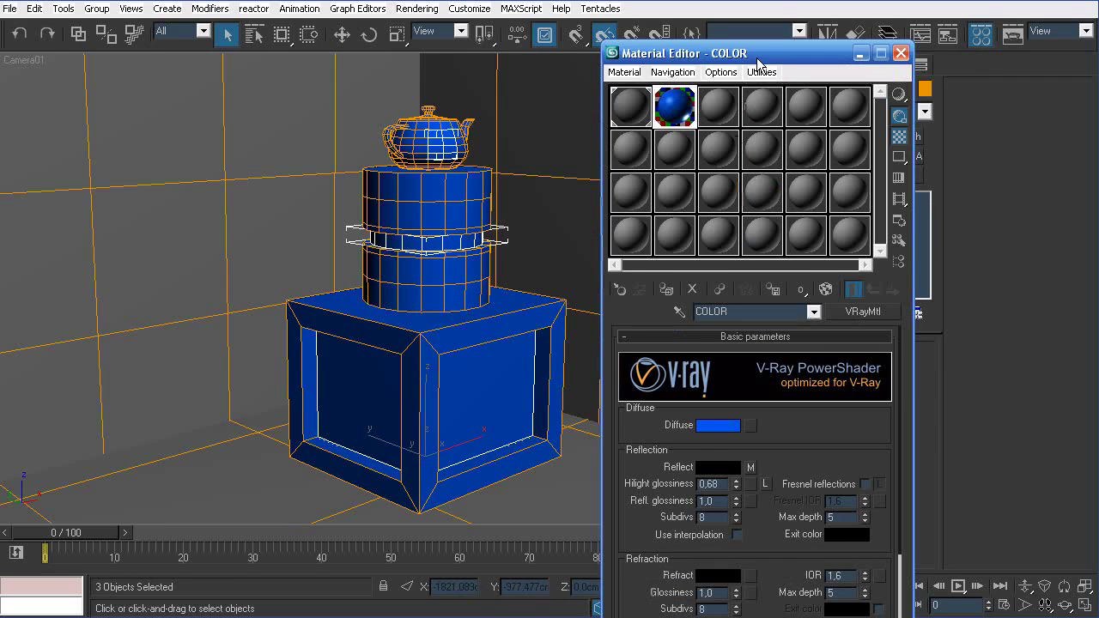
{"action": "left_click_drag", "start_coordinate": [759, 51], "coordinate": [750, 12]}
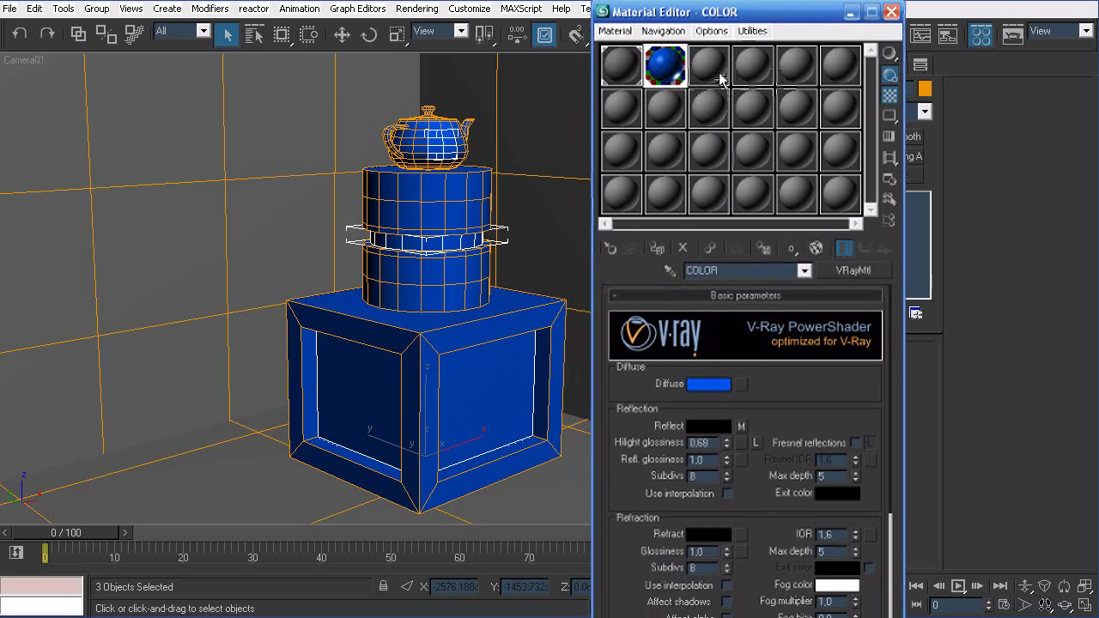
{"action": "left_click", "coordinate": [708, 69]}
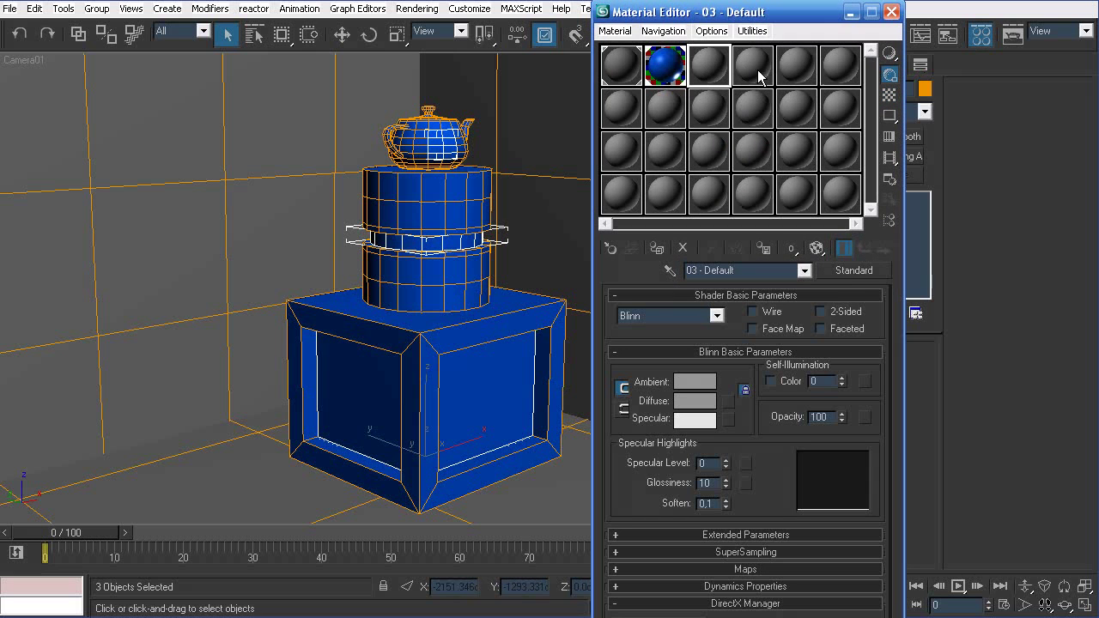
{"action": "left_click", "coordinate": [611, 248]}
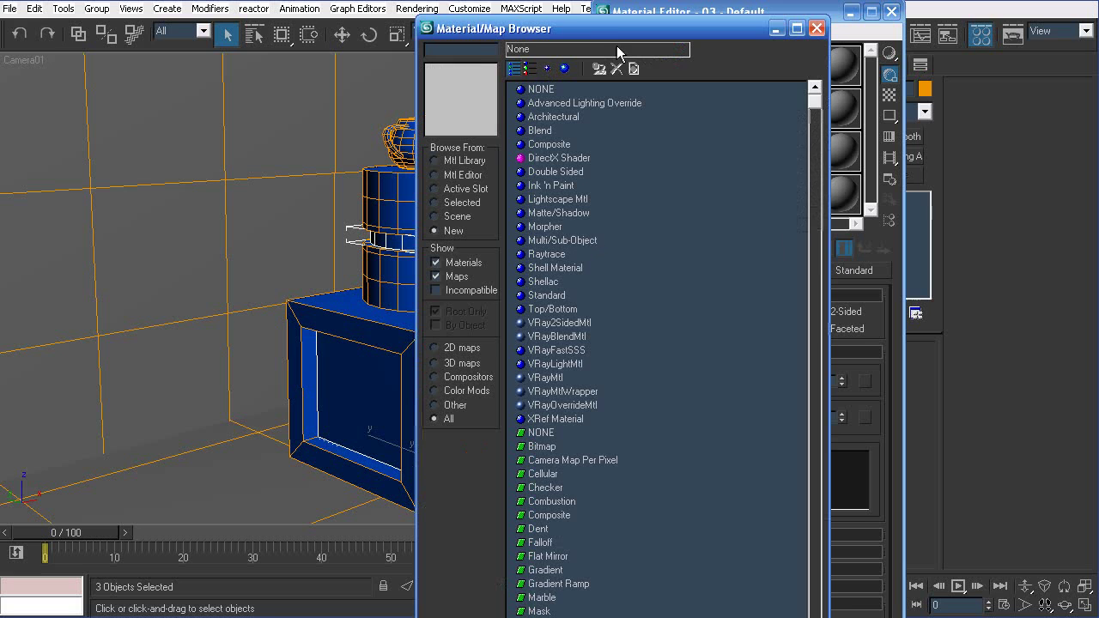
{"action": "left_click_drag", "start_coordinate": [609, 34], "coordinate": [613, 23]}
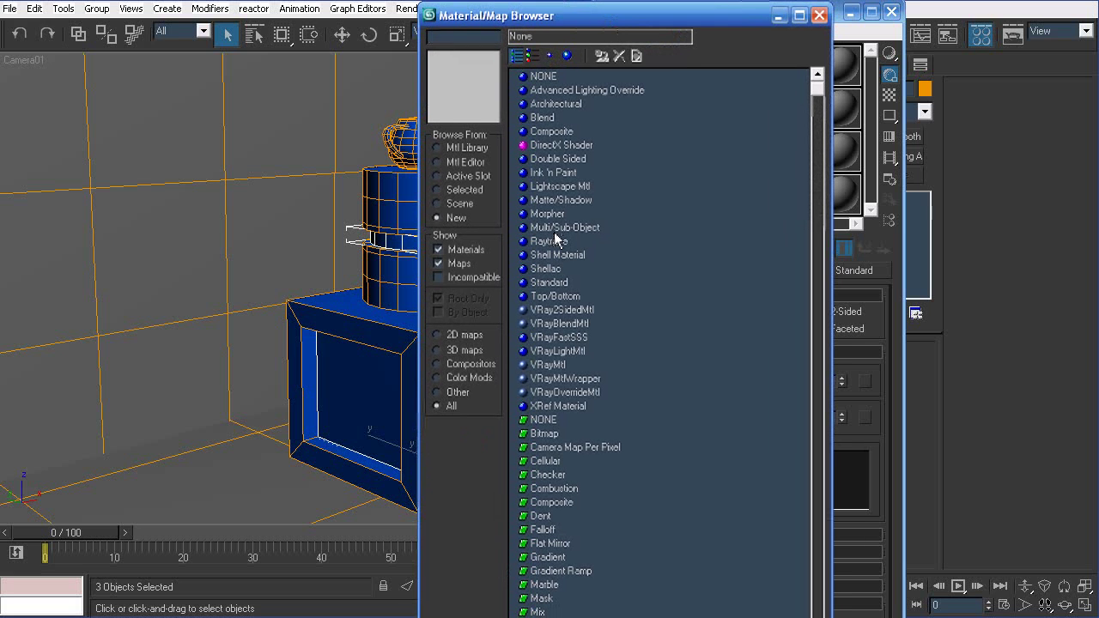
{"action": "left_click", "coordinate": [555, 200]}
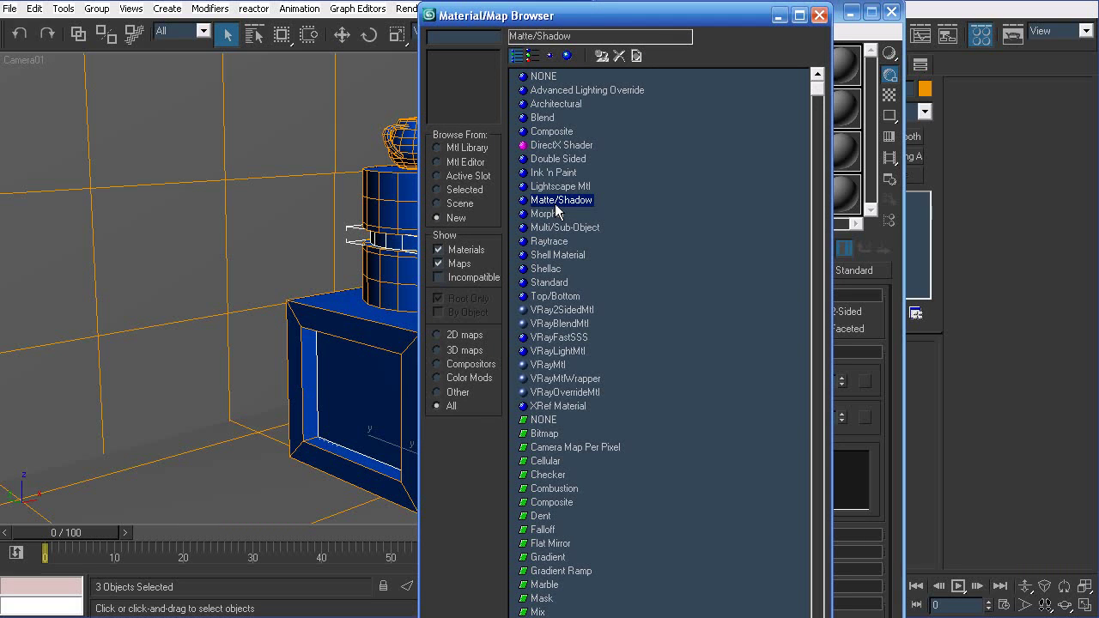
{"action": "double_click", "coordinate": [556, 201]}
{"action": "left_click", "coordinate": [543, 34]}
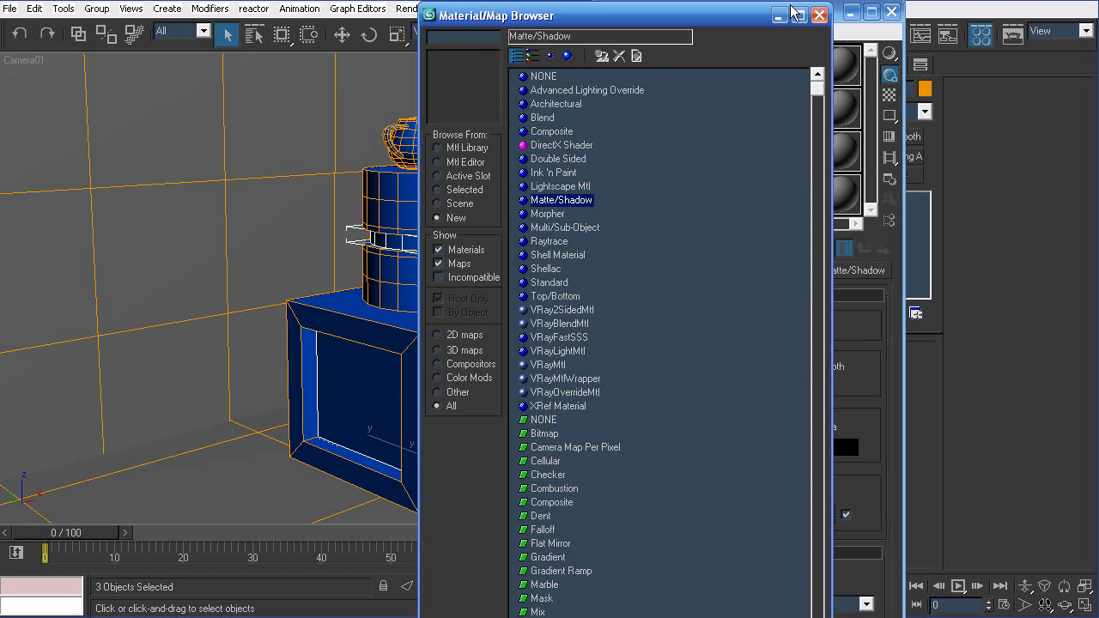
{"action": "left_click", "coordinate": [820, 17]}
{"action": "left_click_drag", "start_coordinate": [773, 17], "coordinate": [787, 15]}
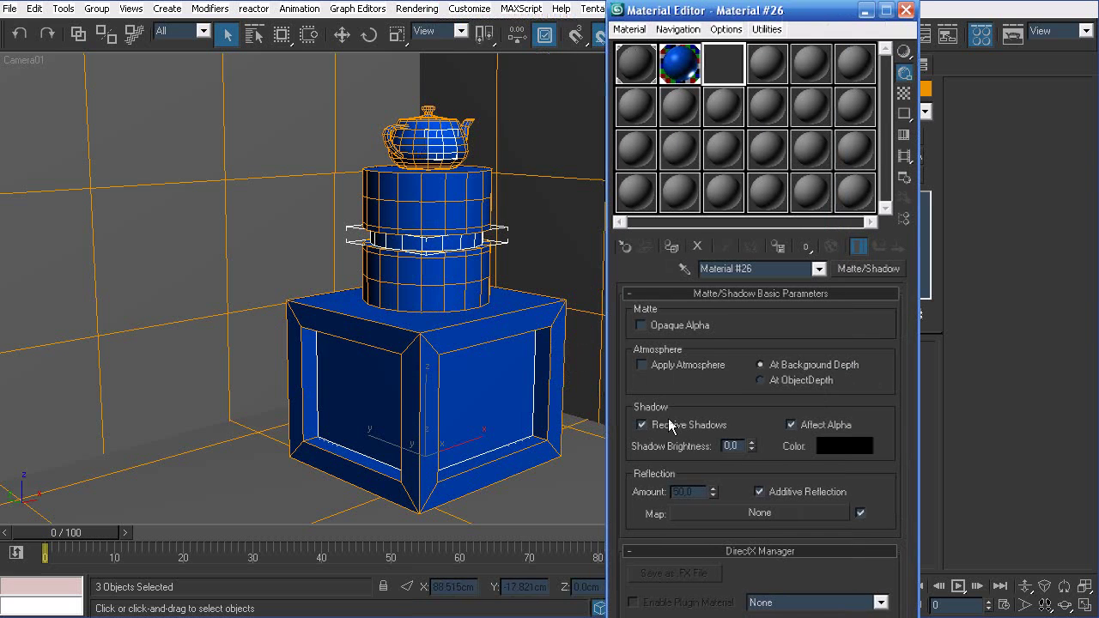
Step: Enable Opaque Alpha on the Matte/Shadow material and assign it to the three selected picture surfaces
{"action": "left_click", "coordinate": [697, 326]}
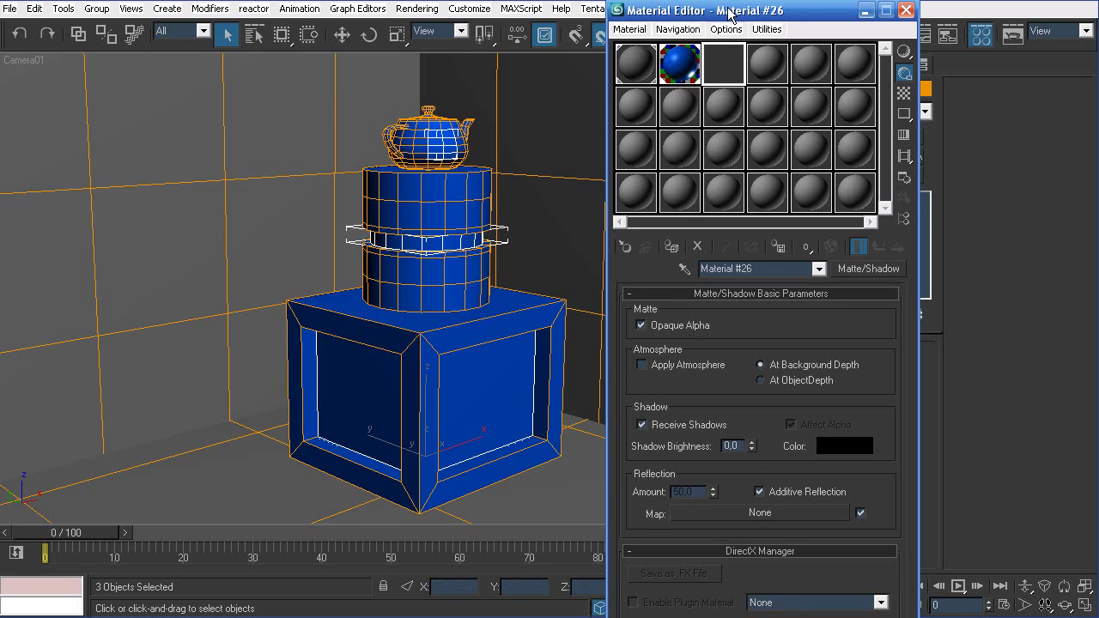
{"action": "left_click_drag", "start_coordinate": [729, 15], "coordinate": [705, 5]}
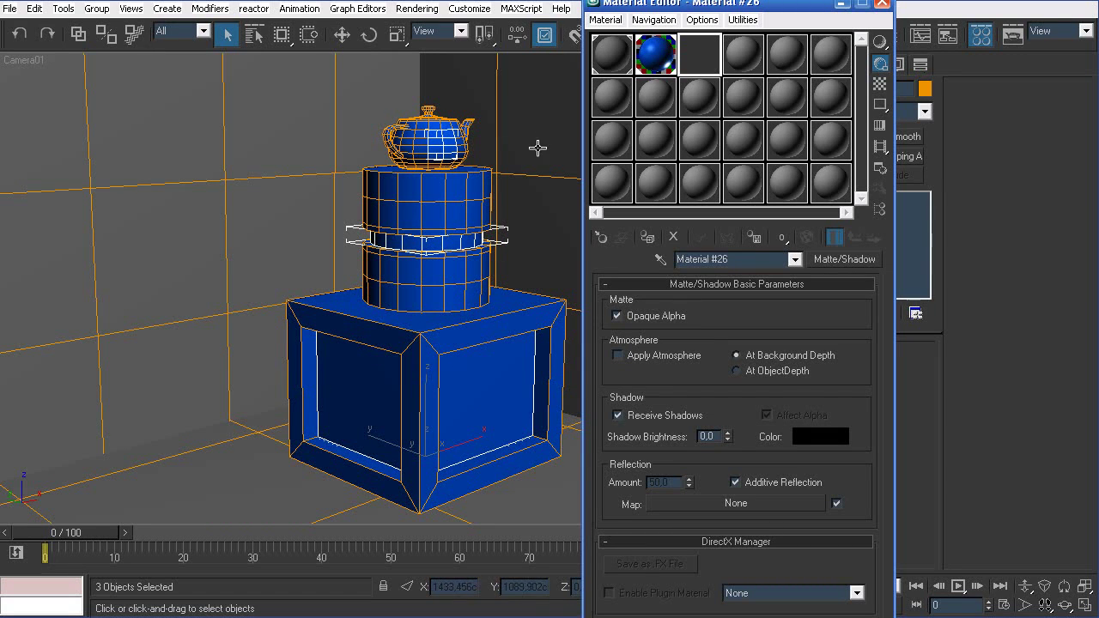
{"action": "left_click", "coordinate": [648, 237]}
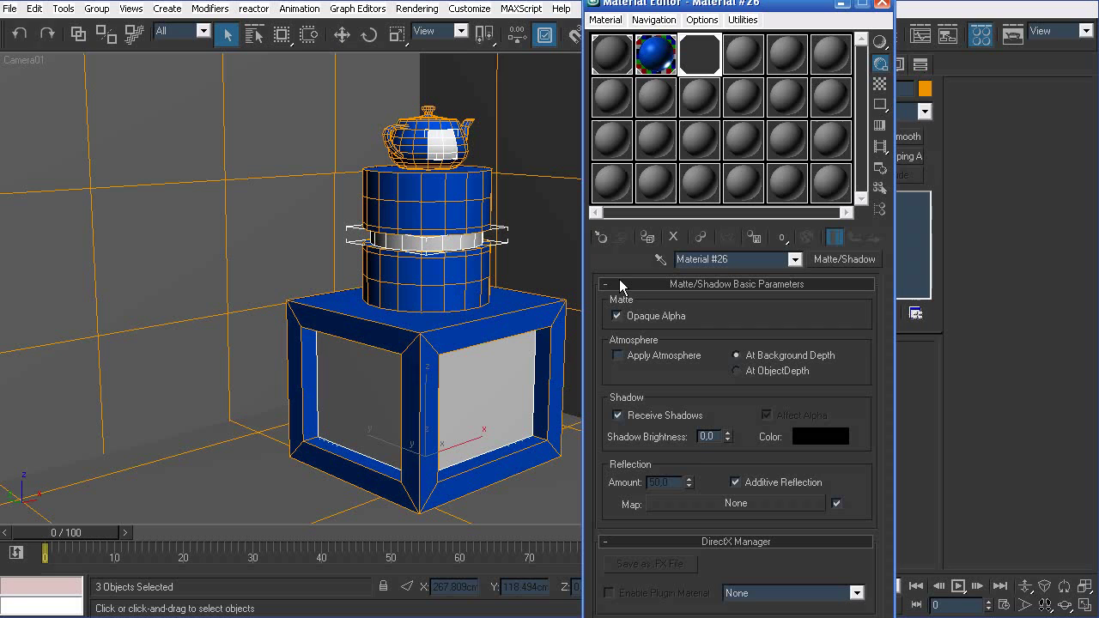
{"action": "left_click", "coordinate": [844, 4]}
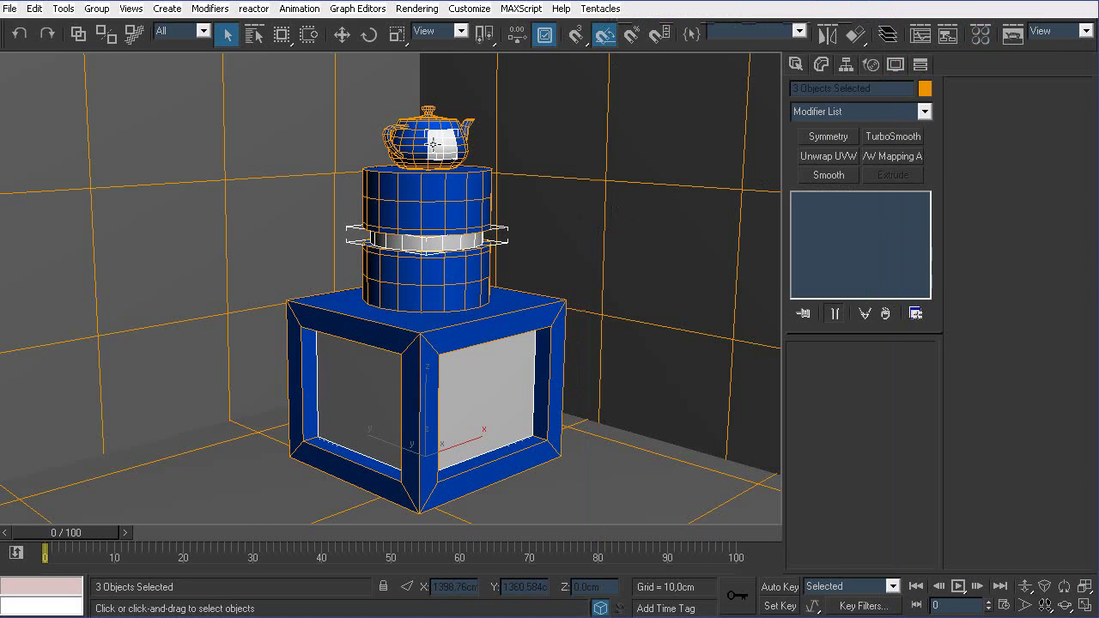
Step: In the V-Ray object properties of PICTURE_1, PICTURE_2 and PICTURE_3, enable Matte object and Affect alpha
{"action": "right_click", "coordinate": [434, 143]}
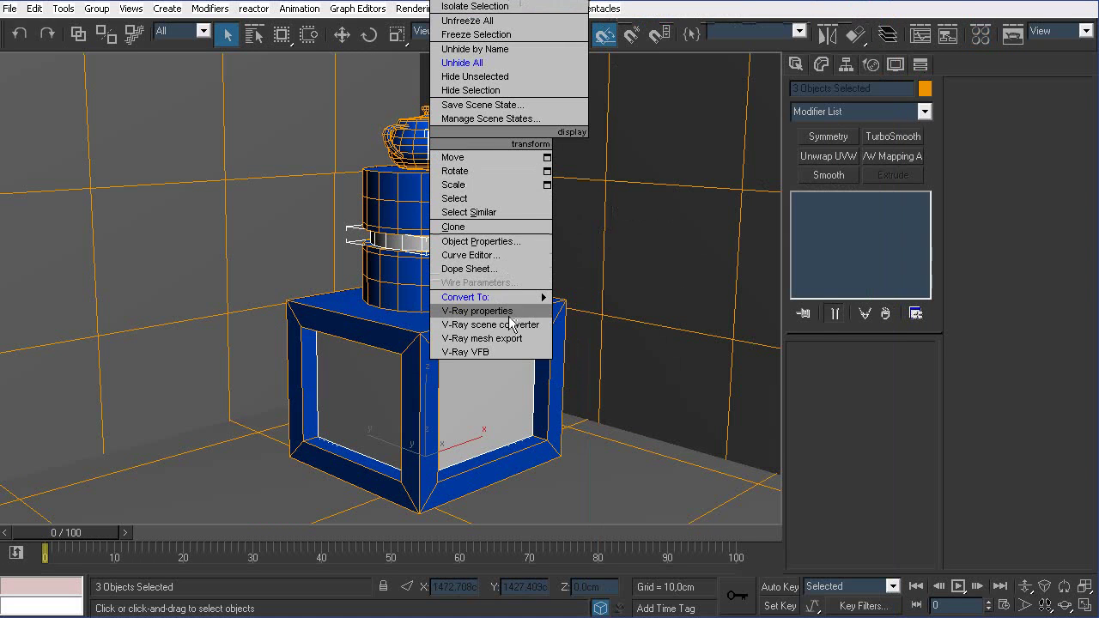
{"action": "left_click", "coordinate": [510, 314]}
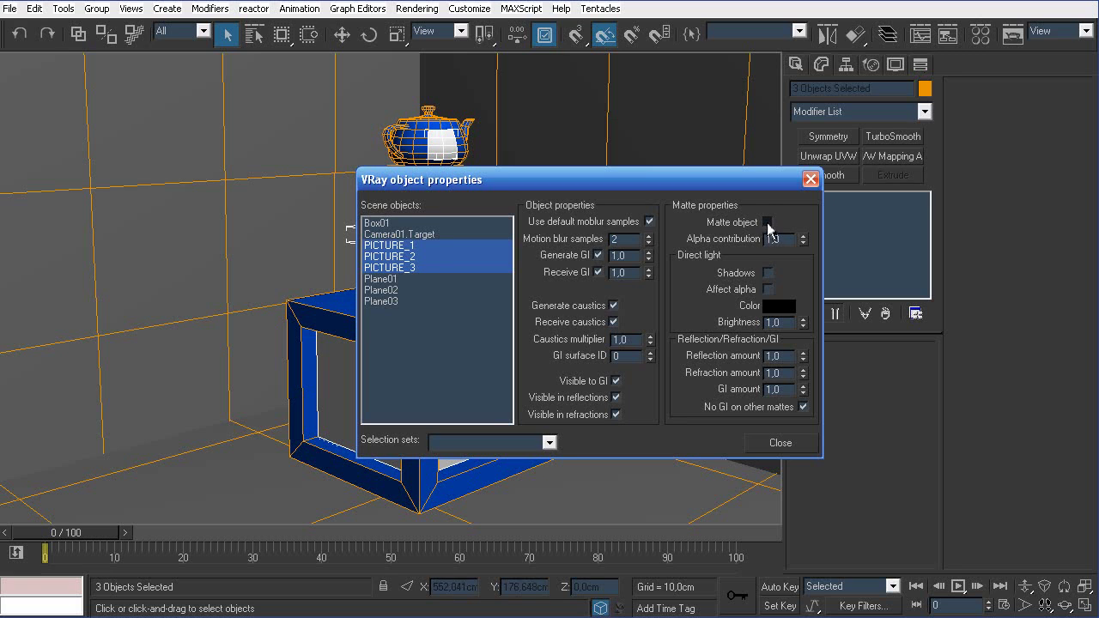
{"action": "left_click", "coordinate": [768, 223]}
{"action": "left_click", "coordinate": [768, 290]}
{"action": "left_click", "coordinate": [780, 443]}
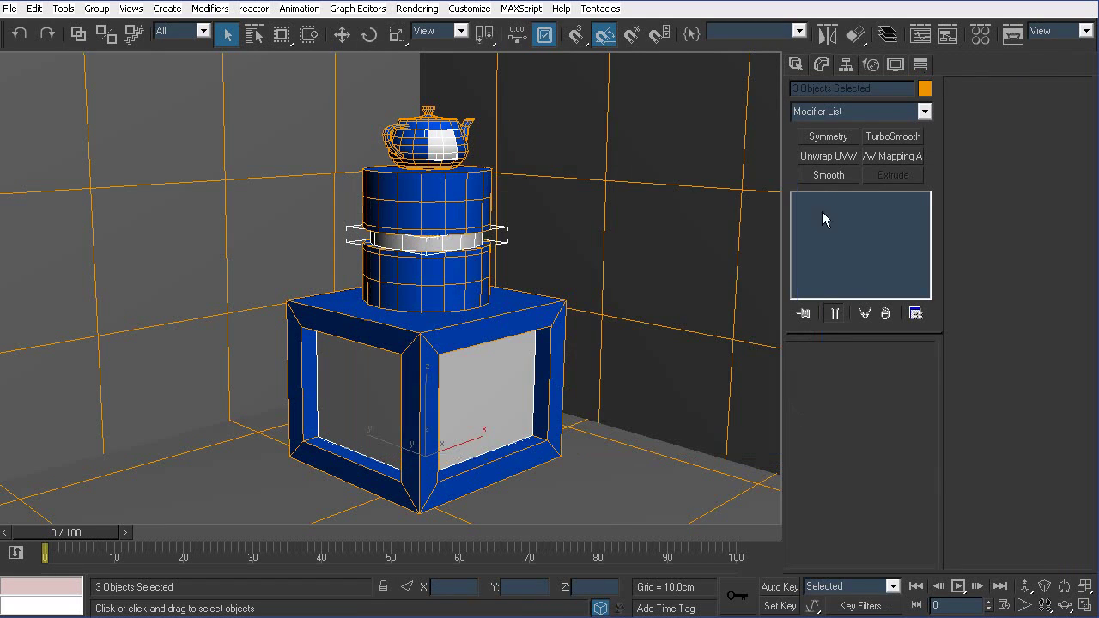
Step: Set the render output size to 960x720 and turn off Default lights in the V-Ray global switches
{"action": "left_click", "coordinate": [1012, 36]}
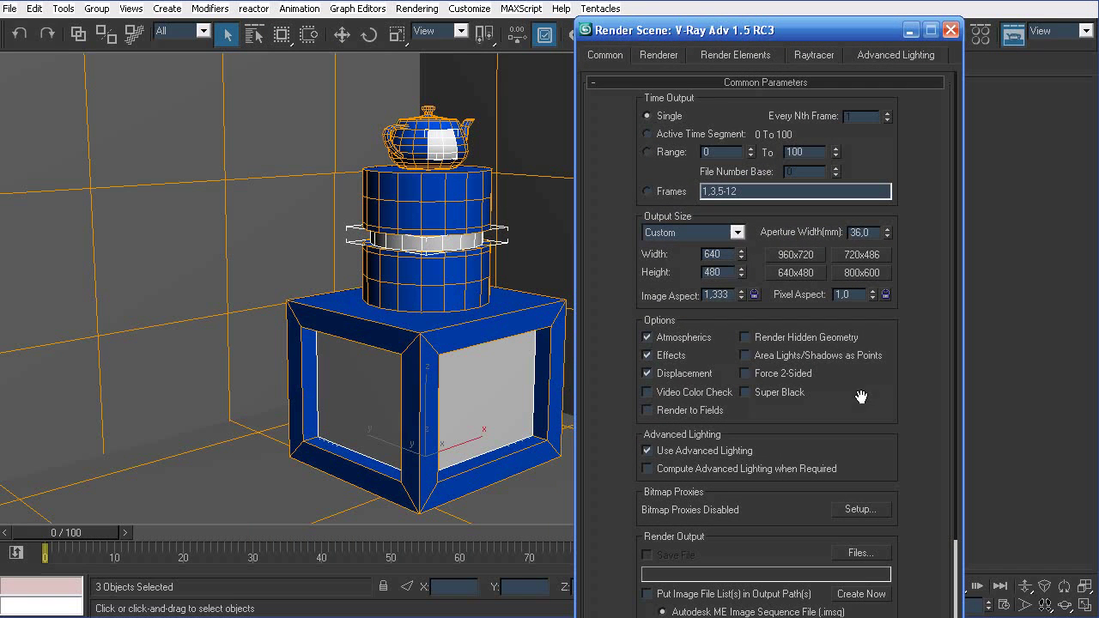
{"action": "left_click", "coordinate": [796, 255]}
{"action": "left_click", "coordinate": [663, 58]}
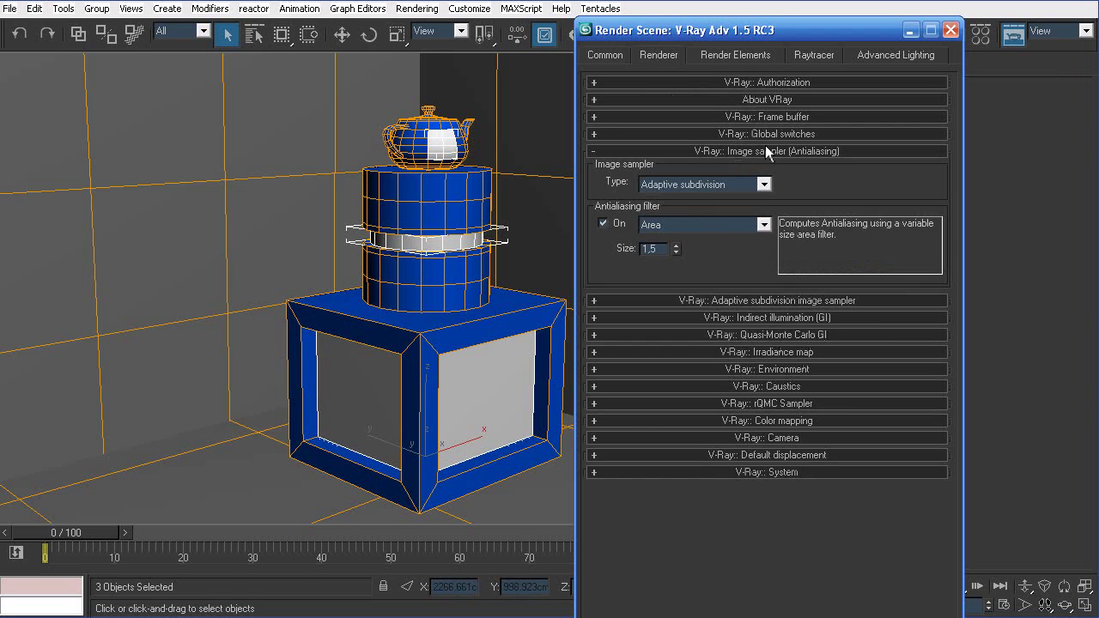
{"action": "left_click", "coordinate": [777, 134]}
{"action": "left_click", "coordinate": [601, 217]}
{"action": "scroll", "coordinate": [879, 432], "scroll_direction": "down", "scroll_amount": 2}
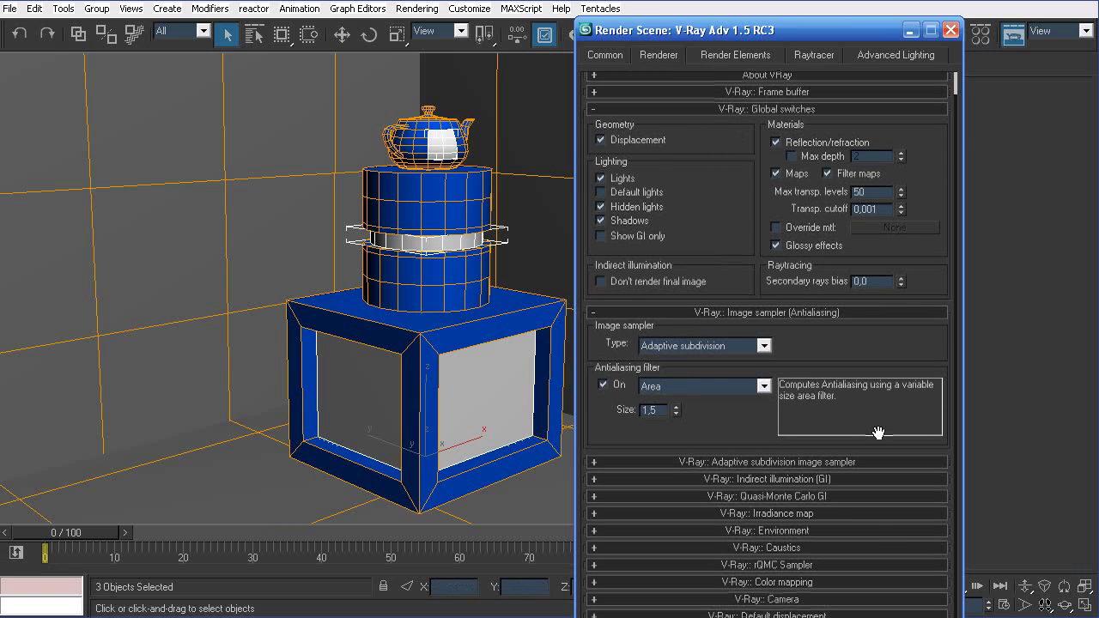
Step: Turn on V-Ray indirect illumination (GI)
{"action": "left_click", "coordinate": [785, 474]}
{"action": "left_click", "coordinate": [595, 495]}
{"action": "scroll", "coordinate": [710, 468], "scroll_direction": "down", "scroll_amount": 5}
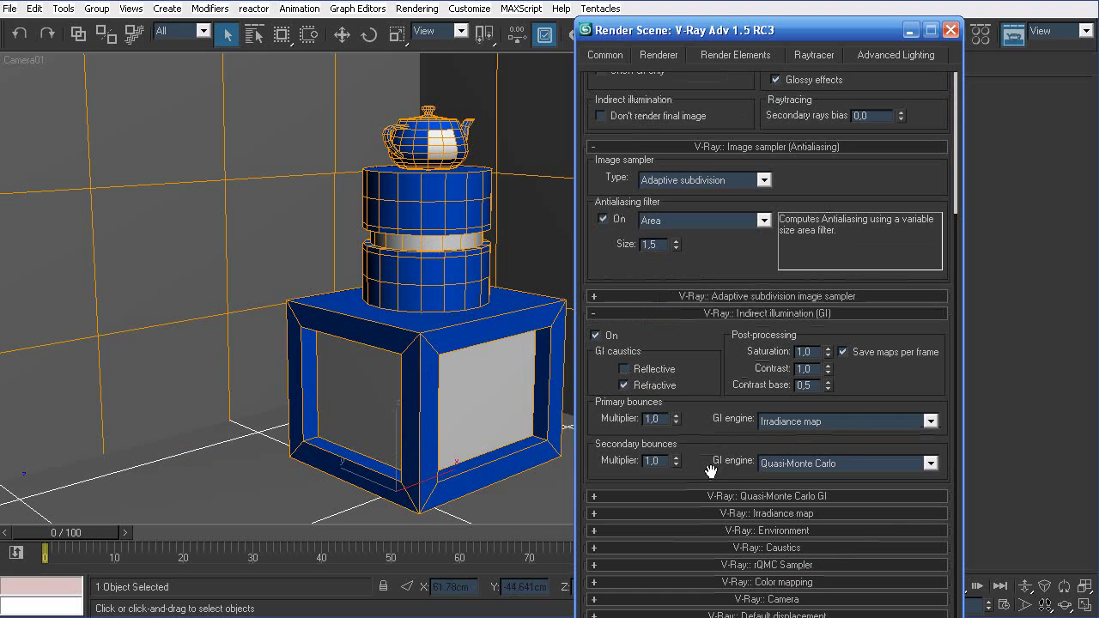
Step: Set the irradiance map to the lower-quality preset with rates -3 and -2, HSph. subdivs 20, and enable Show calc. phase
{"action": "left_click", "coordinate": [772, 496]}
{"action": "left_click", "coordinate": [712, 546]}
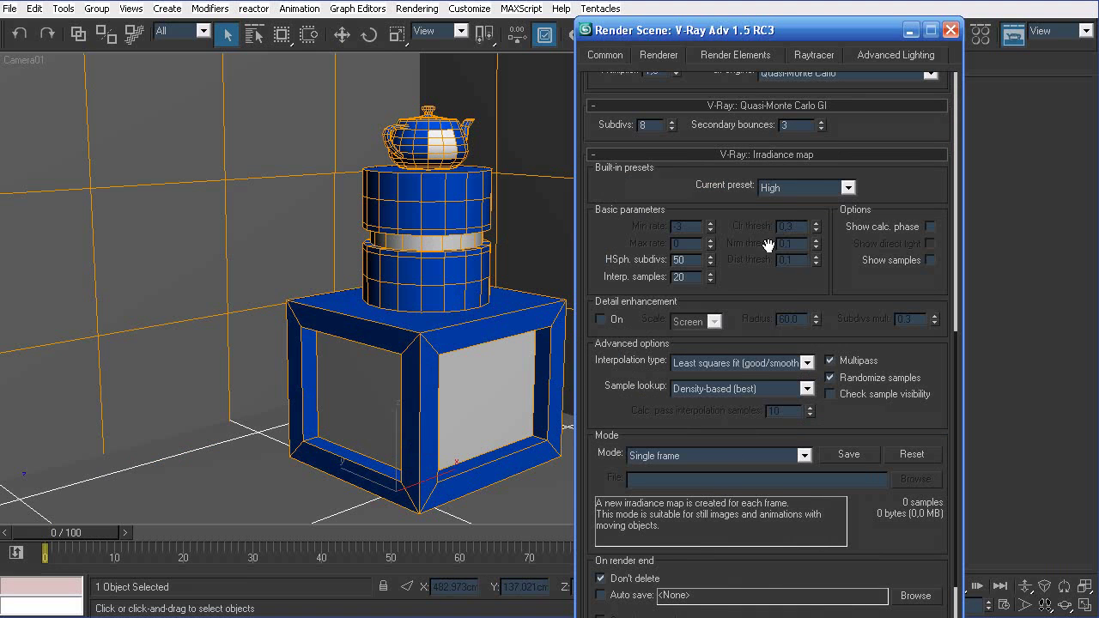
{"action": "left_click", "coordinate": [789, 189]}
{"action": "left_click", "coordinate": [770, 225]}
{"action": "left_click", "coordinate": [675, 259]}
{"action": "type", "text": "20"}
{"action": "left_click", "coordinate": [930, 226]}
Step: Enable the GI environment (skylight) and reflection/refraction environment overrides in the V-Ray environment settings
{"action": "scroll", "coordinate": [753, 501], "scroll_direction": "down", "scroll_amount": 4}
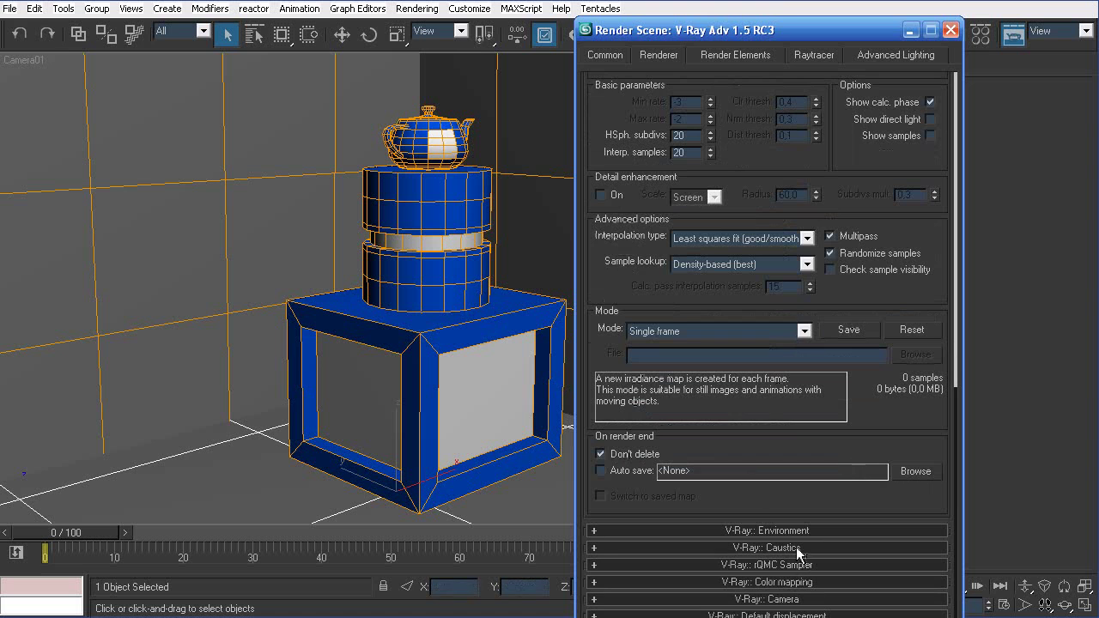
{"action": "left_click", "coordinate": [768, 532]}
{"action": "left_click", "coordinate": [610, 537]}
{"action": "left_click", "coordinate": [599, 578]}
Step: Set the V-Ray antialiasing filter to Catmull-Rom
{"action": "left_click_drag", "start_coordinate": [772, 224], "coordinate": [696, 24]}
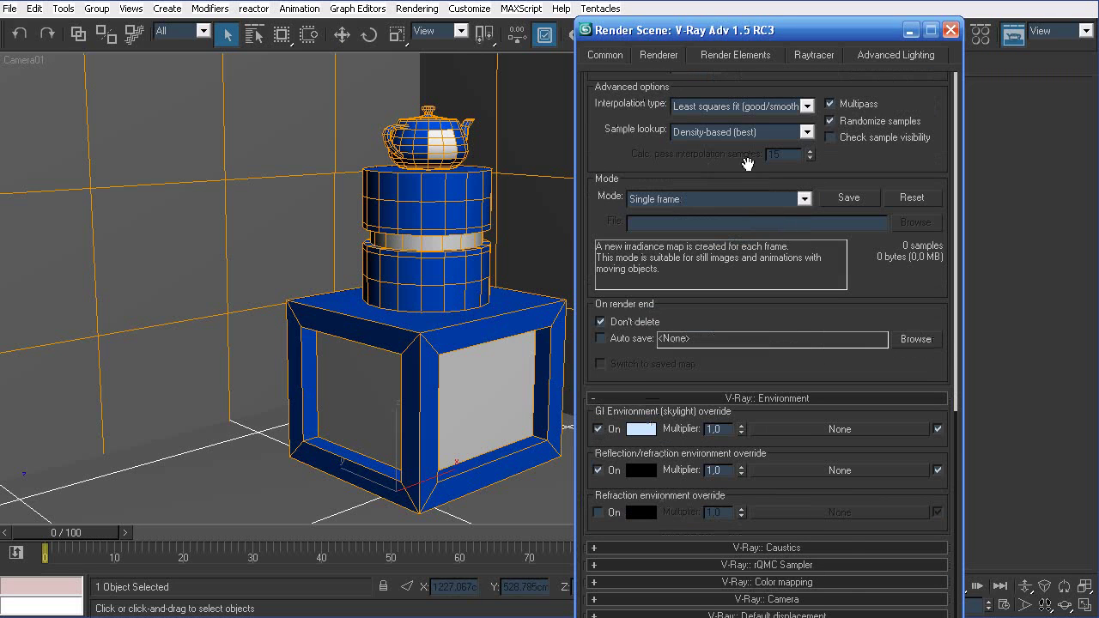
{"action": "scroll", "coordinate": [737, 318], "scroll_direction": "up", "scroll_amount": 20}
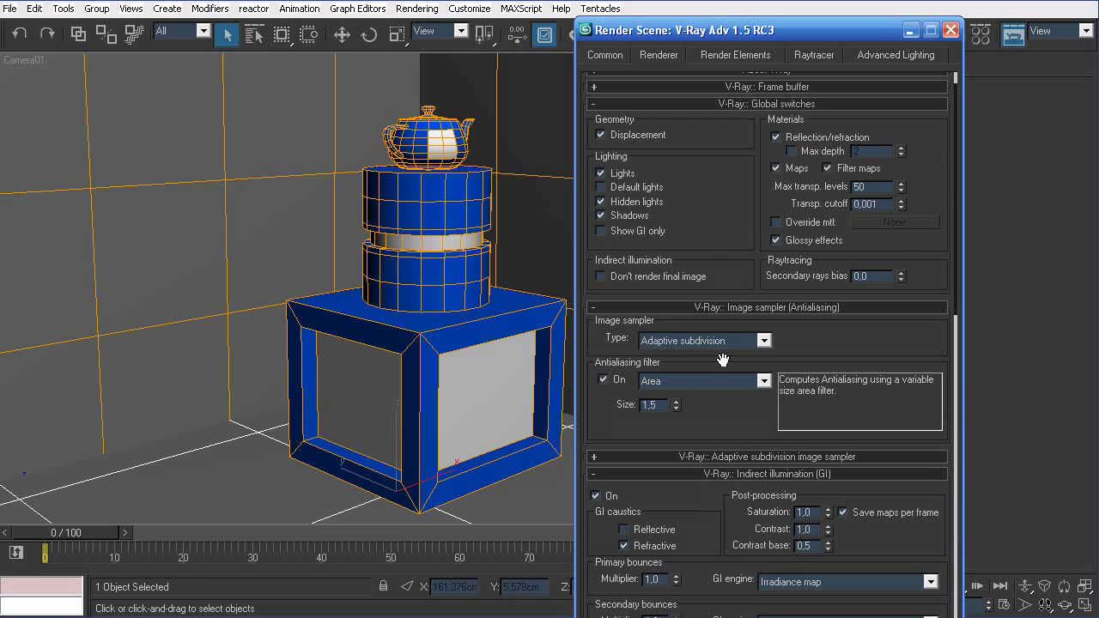
{"action": "left_click", "coordinate": [715, 381]}
{"action": "left_click", "coordinate": [717, 508]}
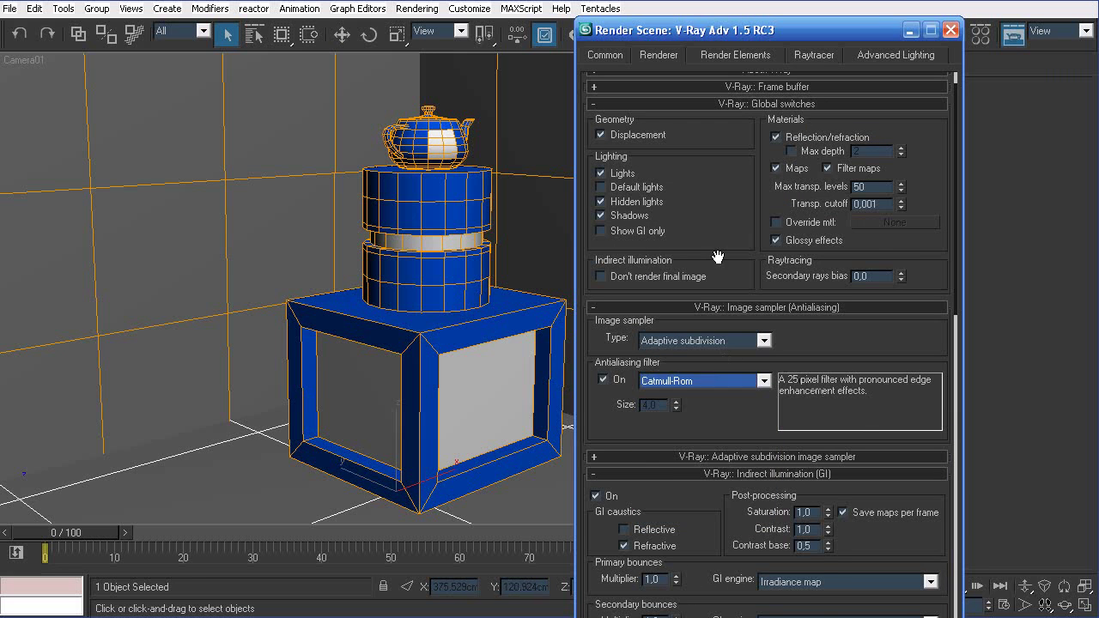
Step: Render the camera view and check the alpha channel of the rendered image
{"action": "scroll", "coordinate": [726, 233], "scroll_direction": "up", "scroll_amount": 1}
{"action": "left_click_drag", "start_coordinate": [756, 31], "coordinate": [743, 0]}
{"action": "left_click", "coordinate": [922, 607]}
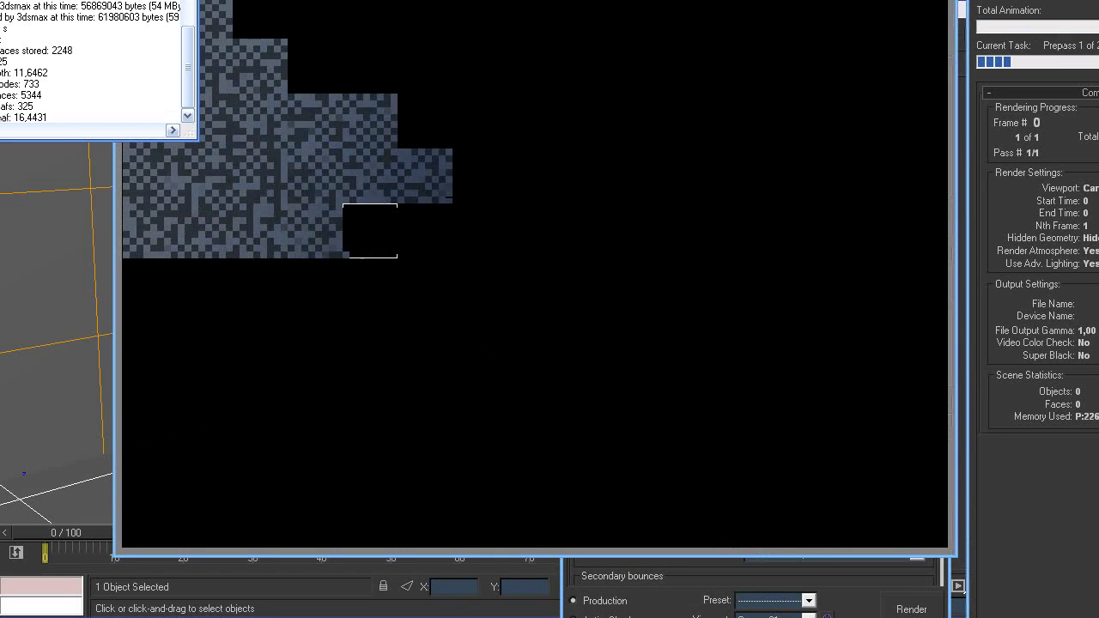
{"action": "left_click_drag", "start_coordinate": [675, 0], "coordinate": [647, 0]}
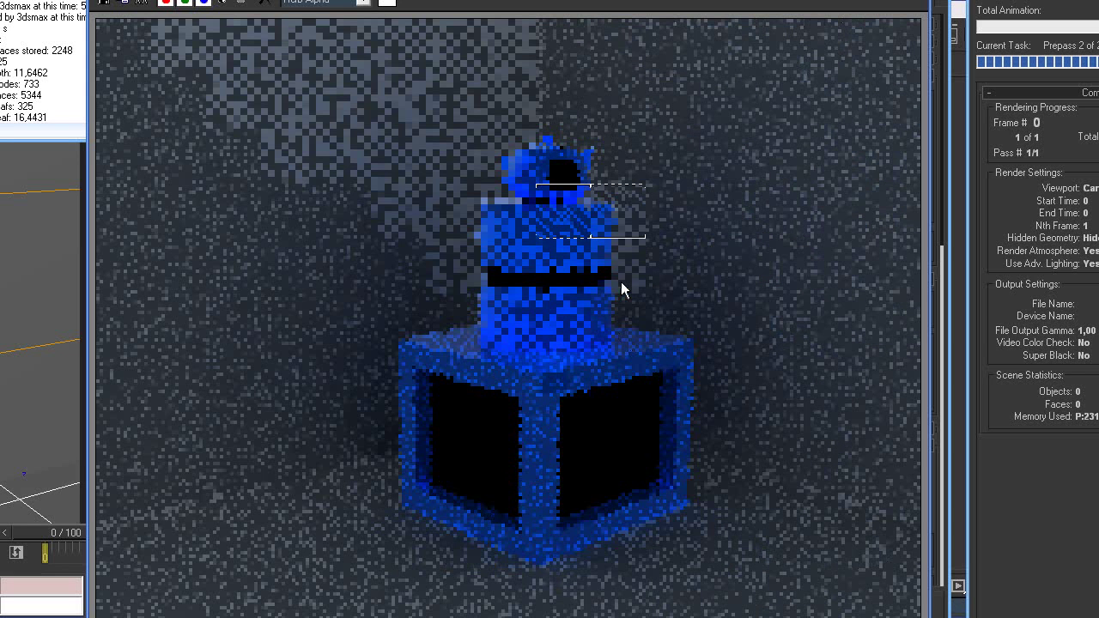
{"action": "left_click", "coordinate": [222, 2]}
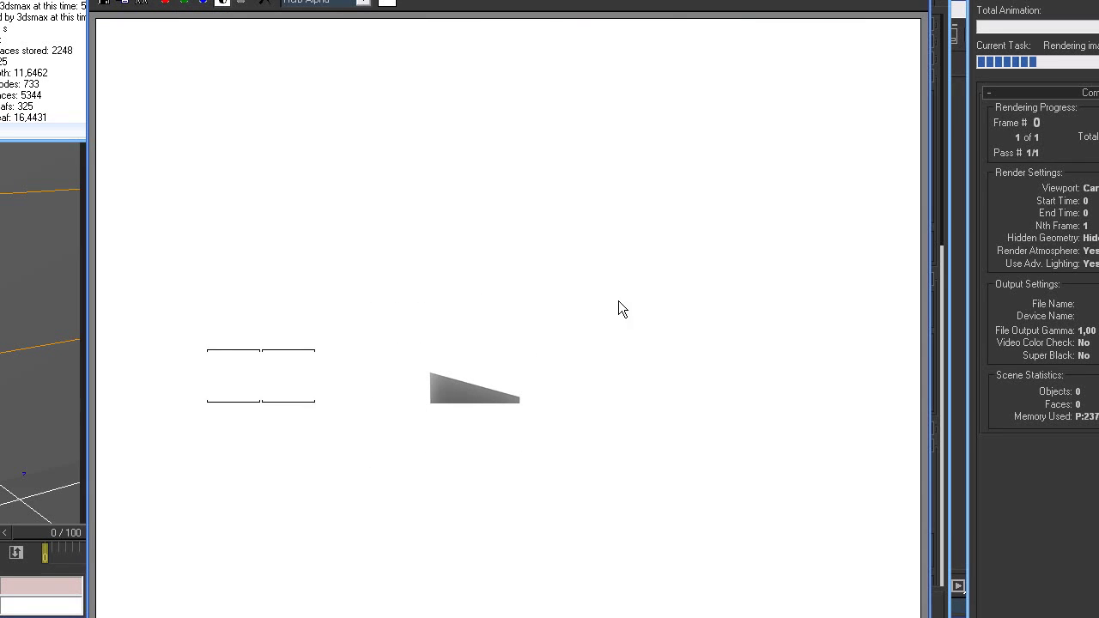
{"action": "left_click", "coordinate": [222, 3]}
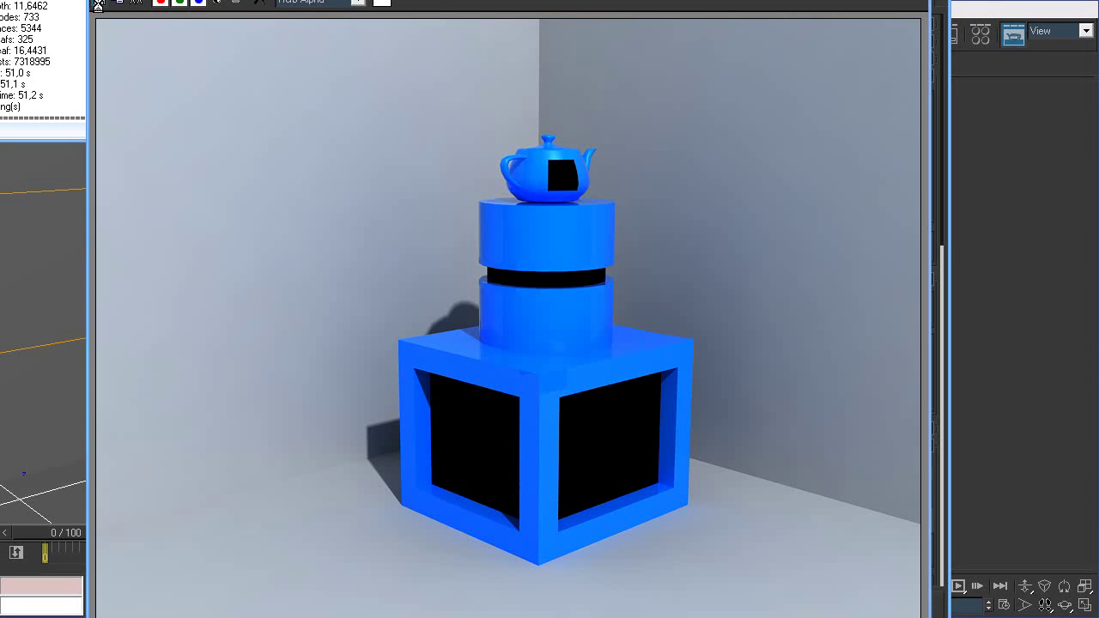
Step: Save the rendered image to the Desktop as ALPHA_CUT_TEST in PNG format, RGB 48 bit with alpha channel
{"action": "left_click", "coordinate": [98, 3]}
{"action": "left_click", "coordinate": [370, 54]}
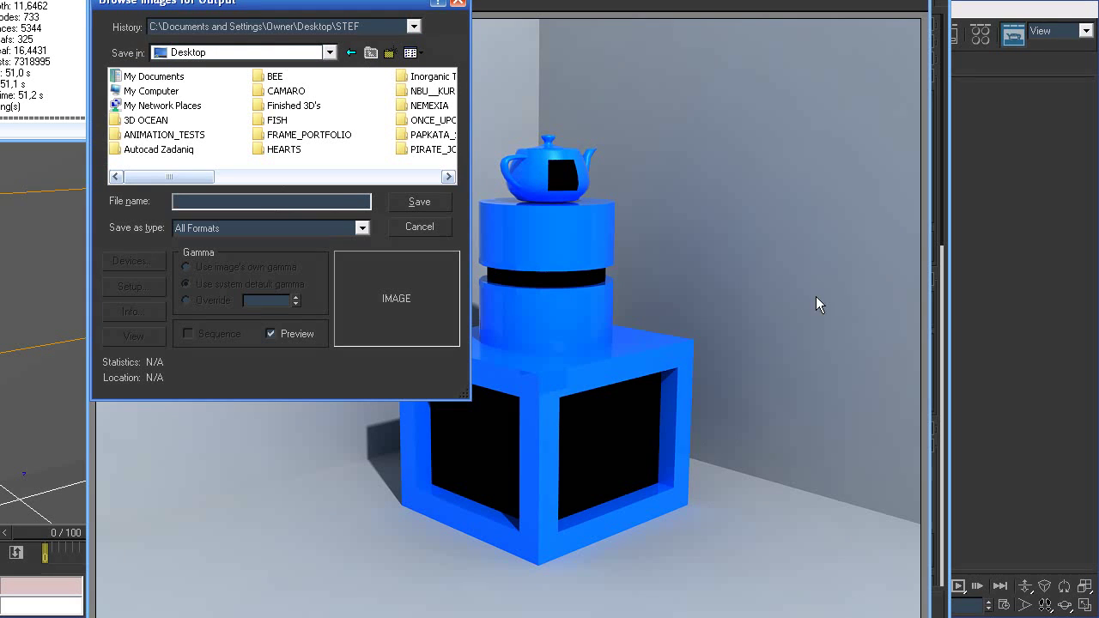
{"action": "type", "text": "ALPHA_CUT_TEST"}
{"action": "left_click", "coordinate": [362, 227]}
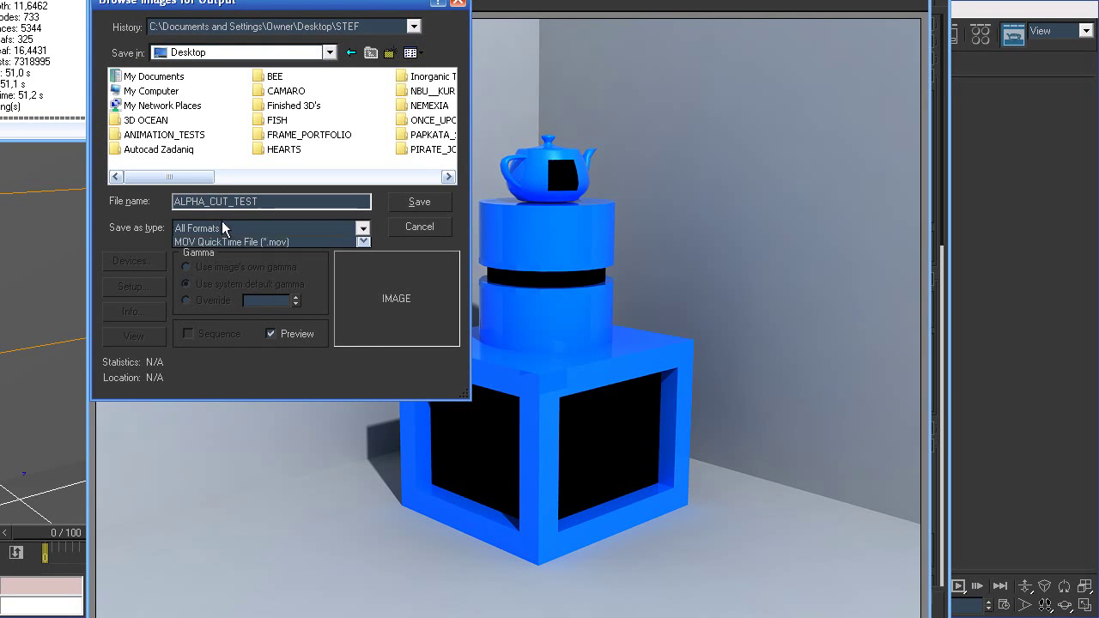
{"action": "left_click", "coordinate": [270, 335]}
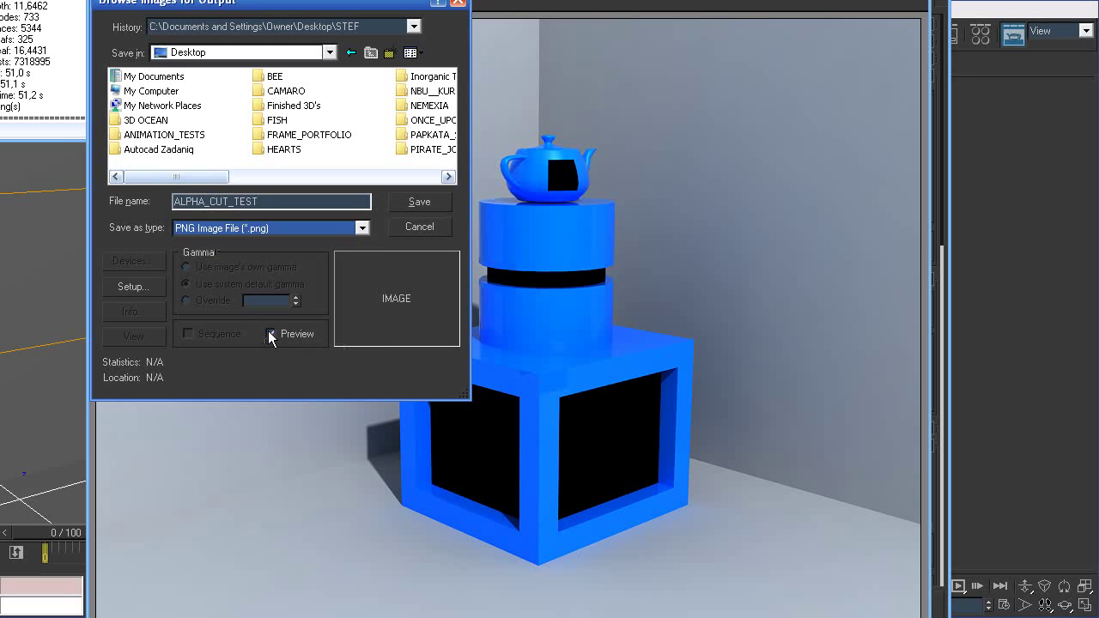
{"action": "left_click", "coordinate": [418, 202]}
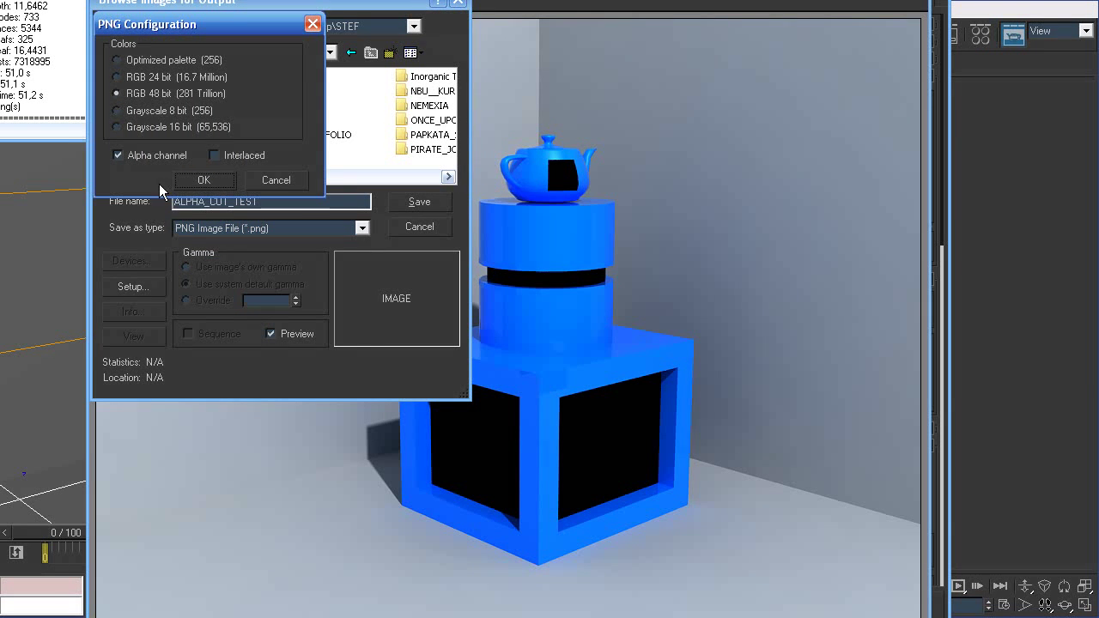
{"action": "left_click", "coordinate": [204, 178]}
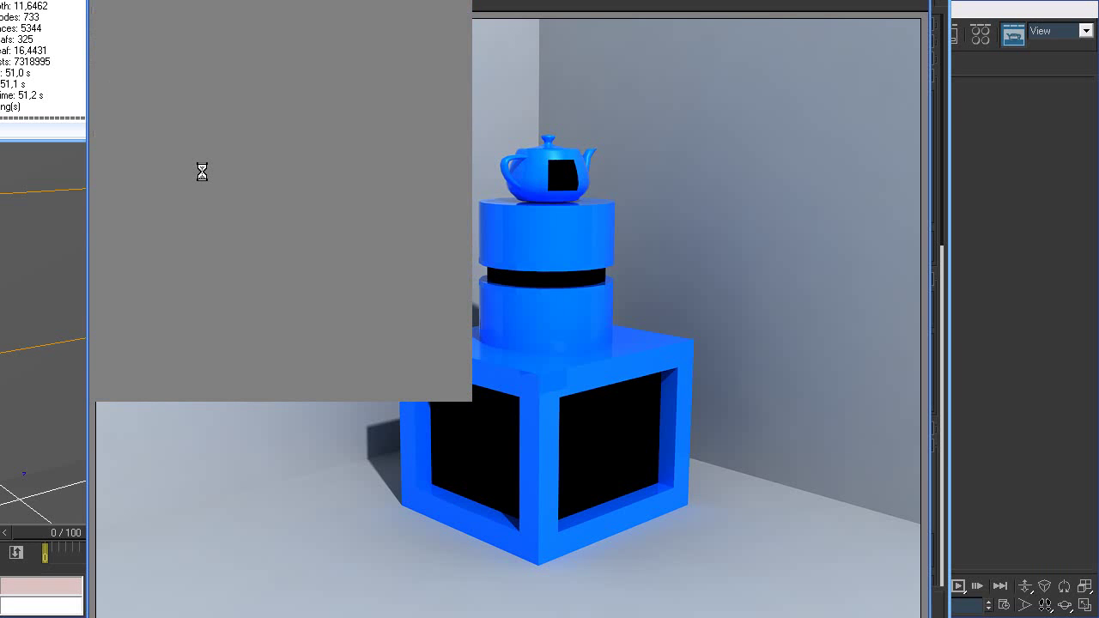
Step: Switch to Photoshop and open the saved ALPHA_CUT_TEST image from the Desktop
{"action": "left_click", "coordinate": [919, 1]}
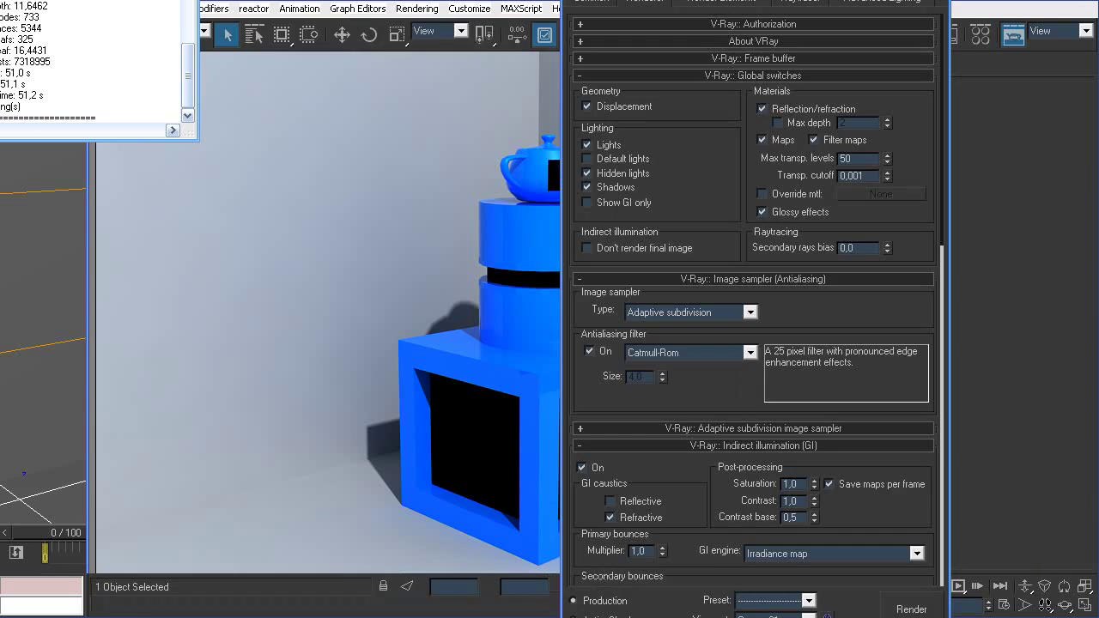
{"action": "left_click", "coordinate": [939, 0]}
{"action": "left_click", "coordinate": [1049, 1]}
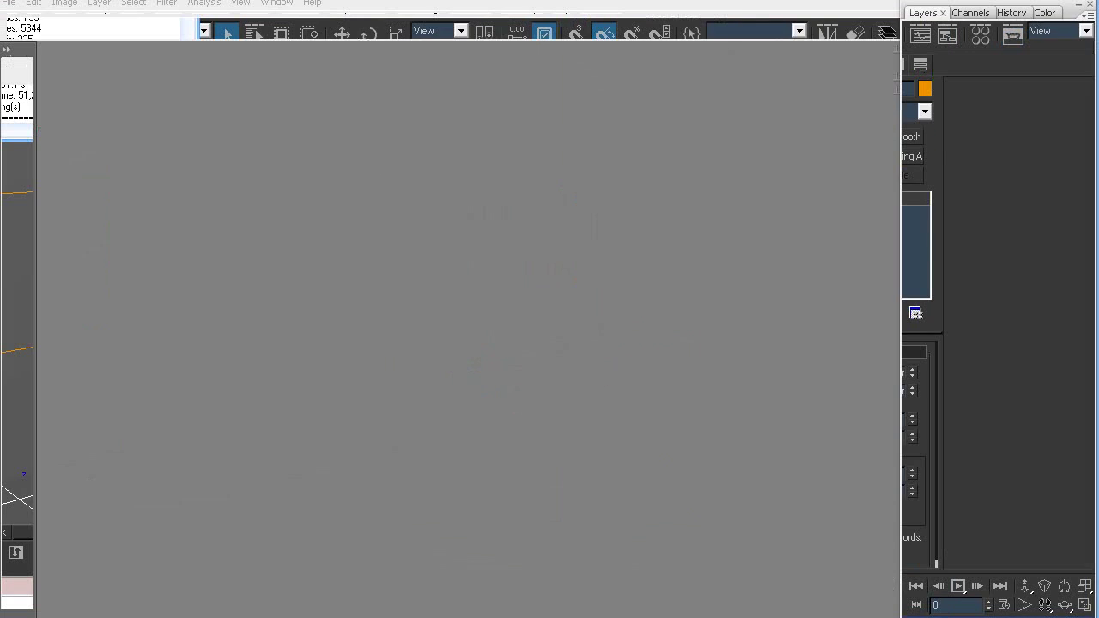
{"action": "left_click", "coordinate": [8, 3]}
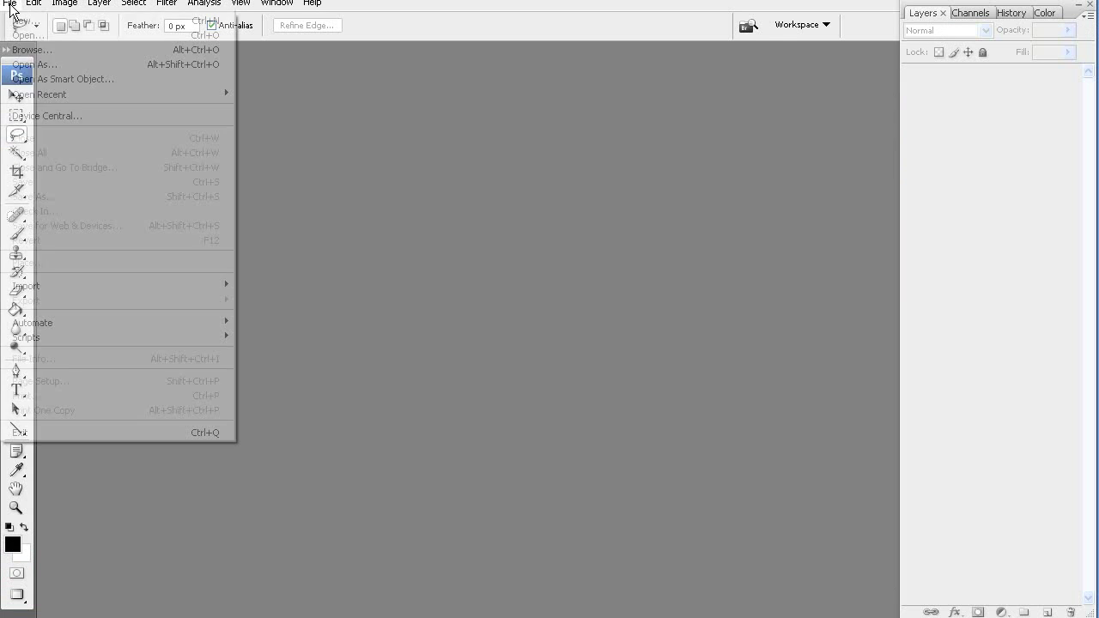
{"action": "left_click", "coordinate": [24, 36]}
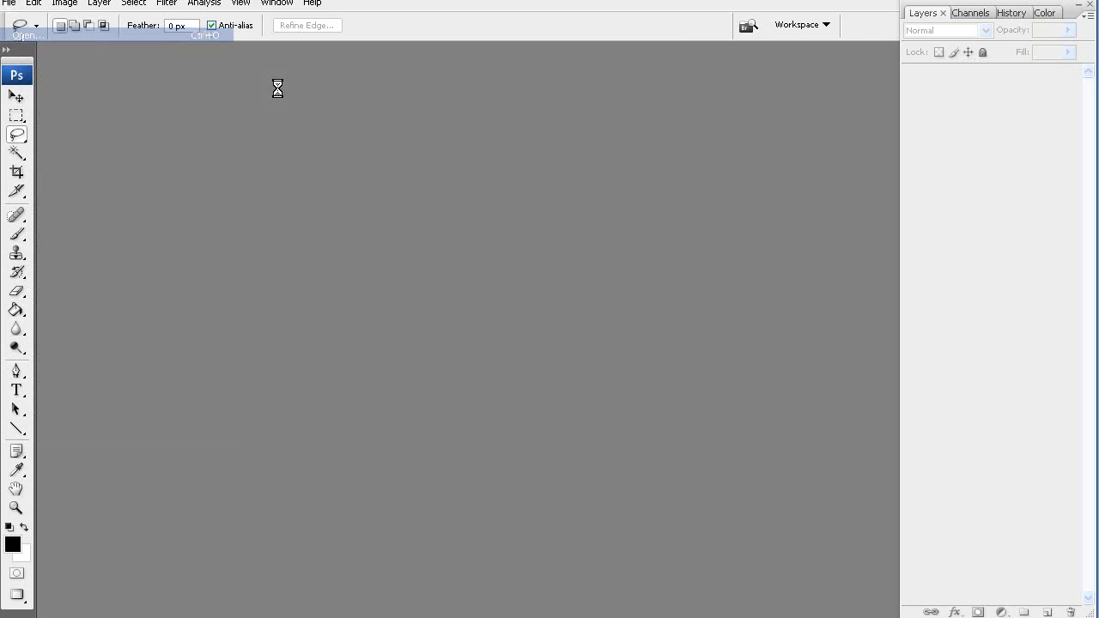
{"action": "left_click", "coordinate": [696, 31]}
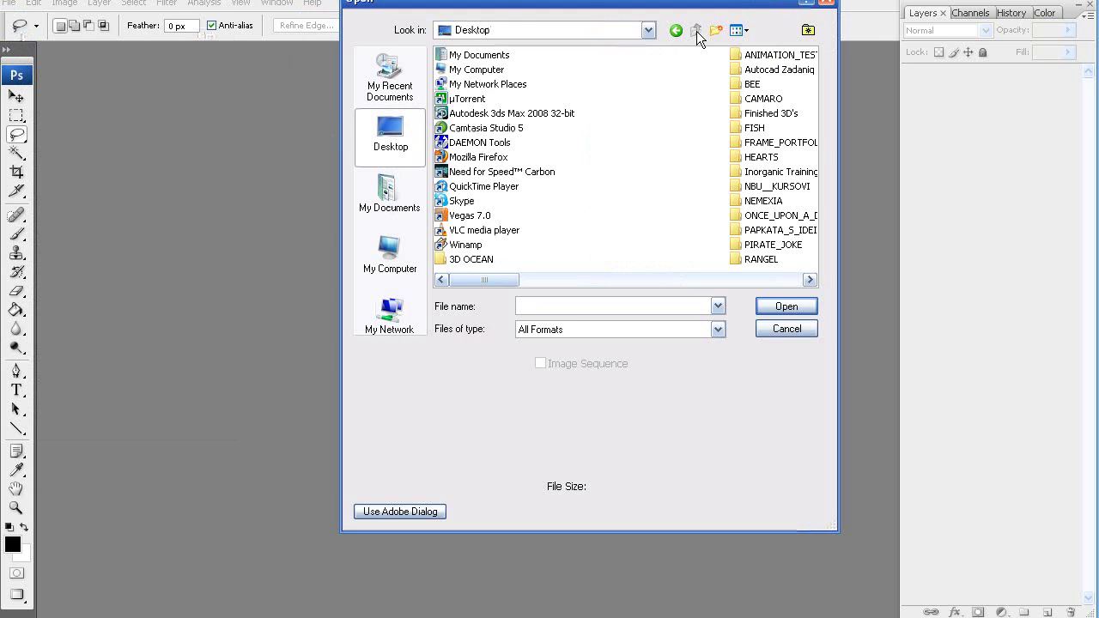
{"action": "key", "text": "a"}
{"action": "key", "text": "a"}
{"action": "key", "text": "a"}
{"action": "key", "text": "a"}
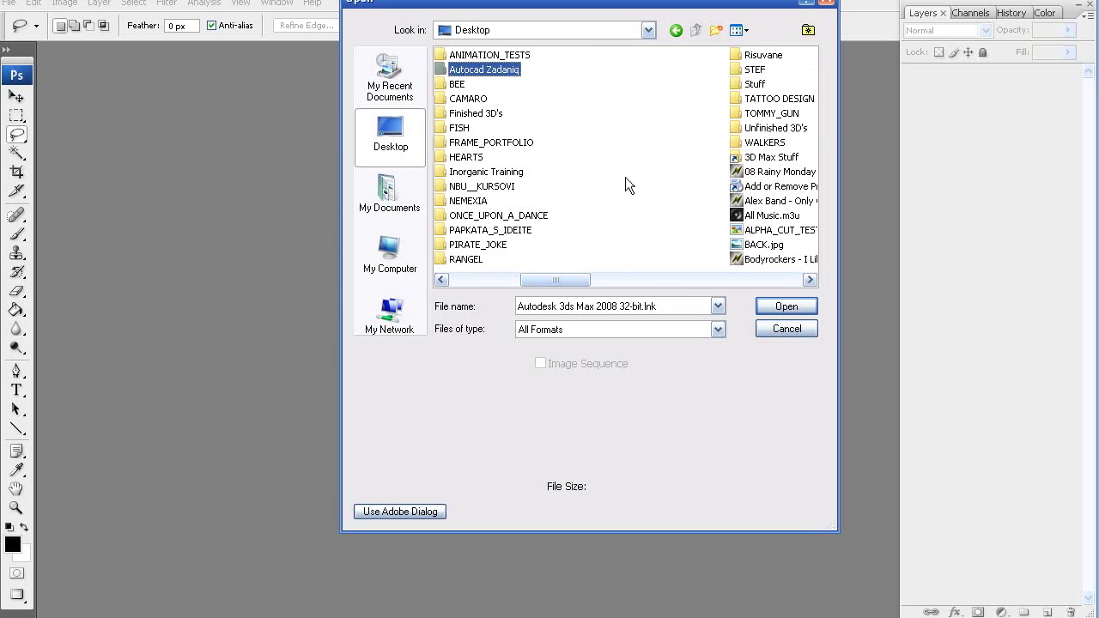
{"action": "key", "text": "a"}
{"action": "key", "text": "a"}
{"action": "key", "text": "a"}
{"action": "key", "text": "a"}
{"action": "key", "text": "a"}
{"action": "double_click", "coordinate": [519, 231]}
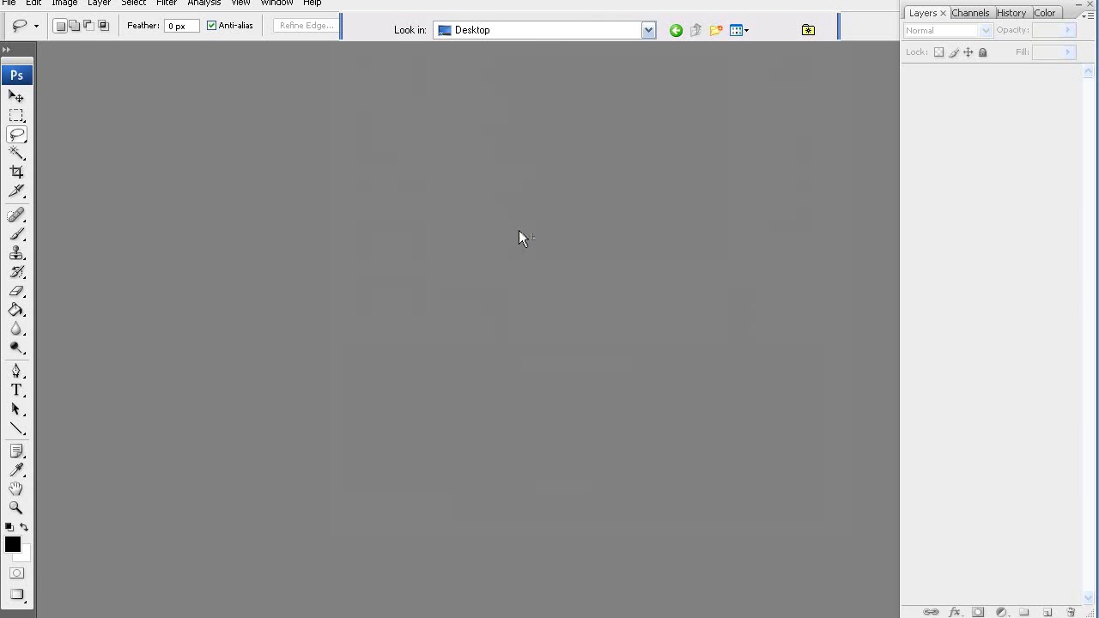
Step: Inspect the transparent cut-outs in the box up close and add a new empty layer above the render
{"action": "key", "text": "z"}
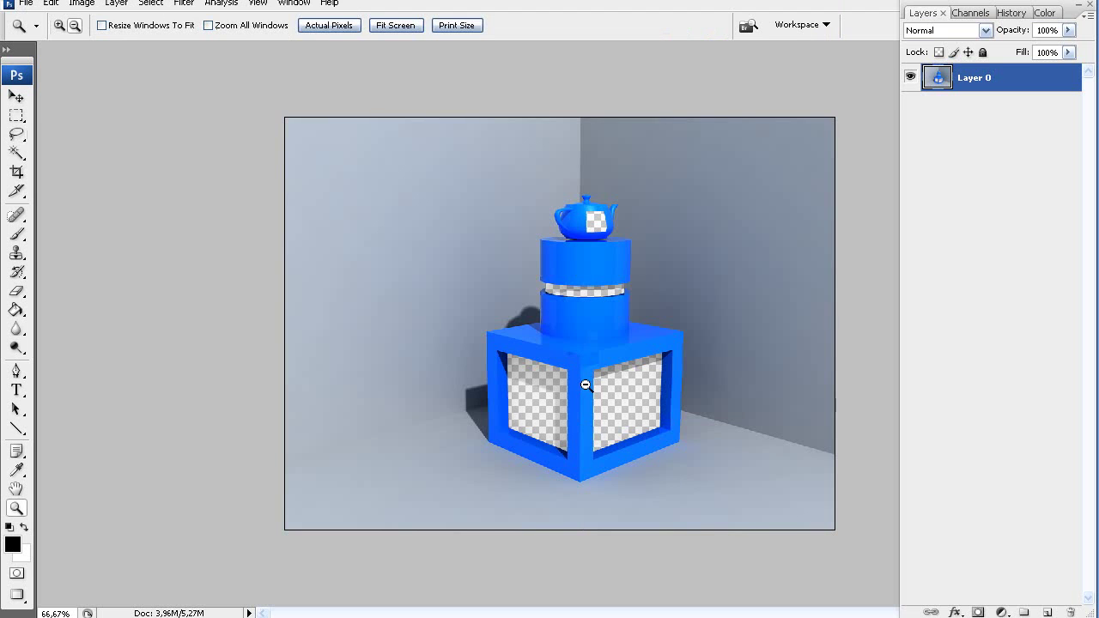
{"action": "left_click", "coordinate": [578, 388]}
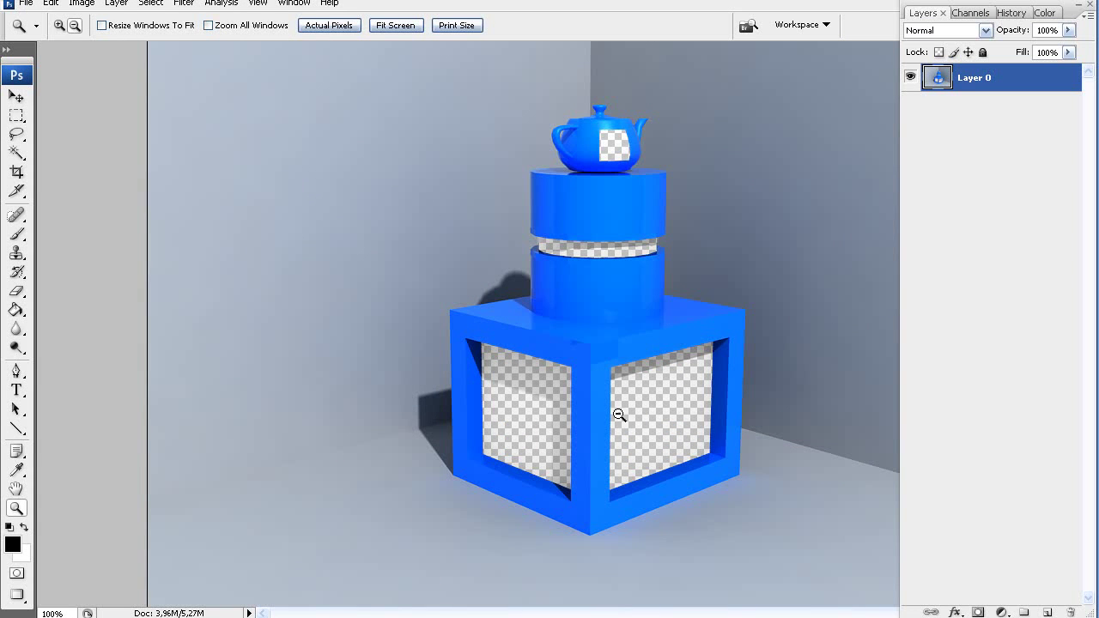
{"action": "left_click", "coordinate": [613, 414]}
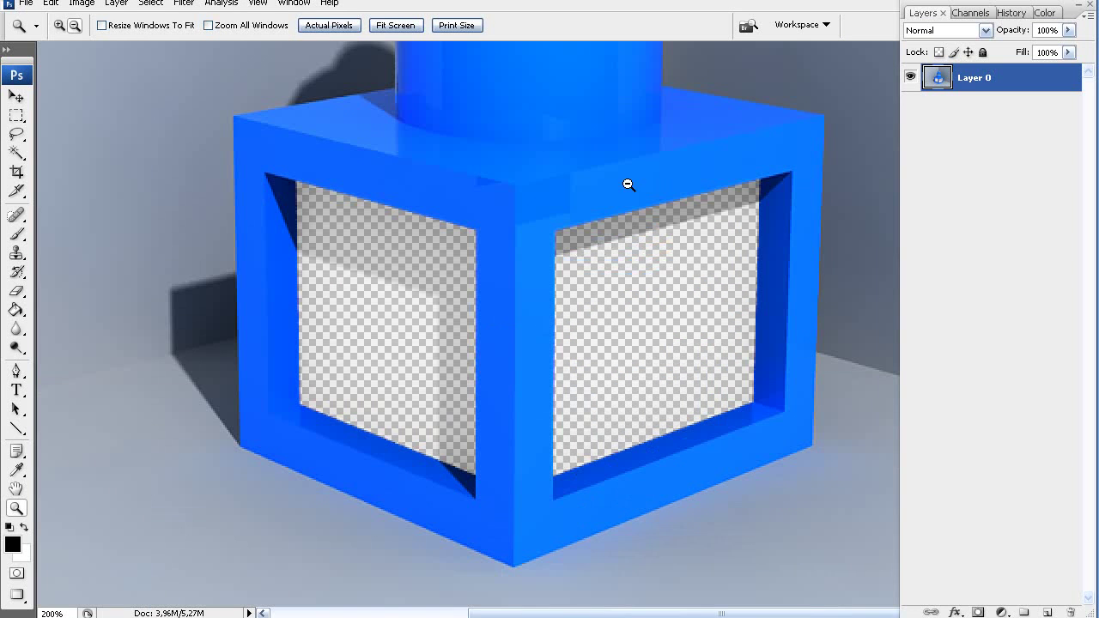
{"action": "left_click", "coordinate": [591, 333], "text": "alt"}
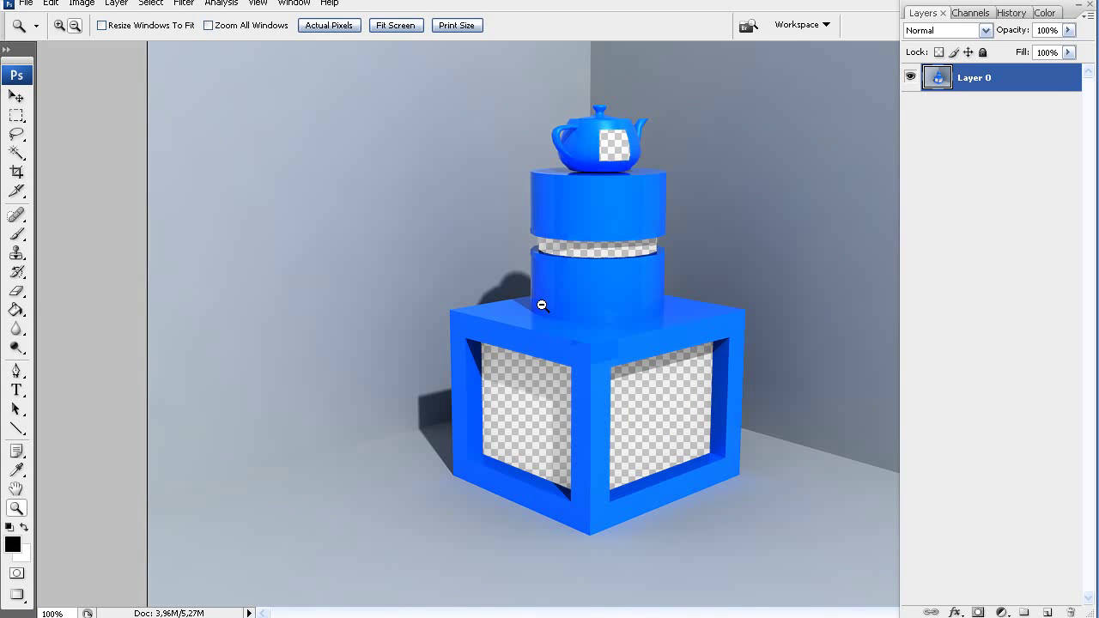
{"action": "key", "text": "ctrl+shift+n"}
{"action": "left_click", "coordinate": [733, 140]}
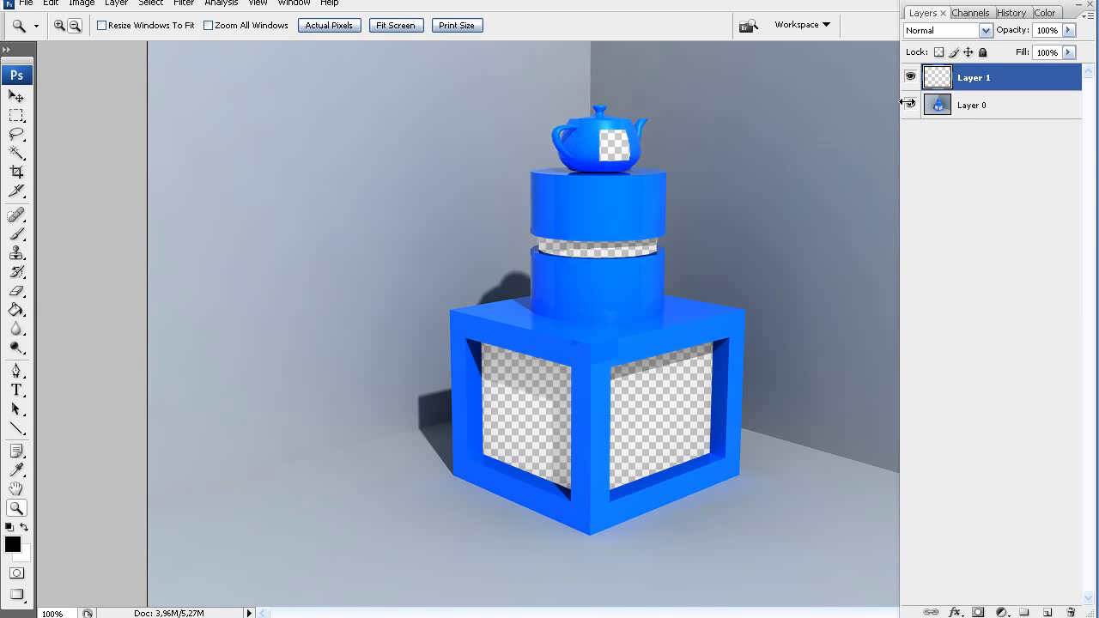
Step: Scribble on the new layer with a black brush, move it beneath the render layer, and scribble across the cut-outs
{"action": "left_click", "coordinate": [17, 233]}
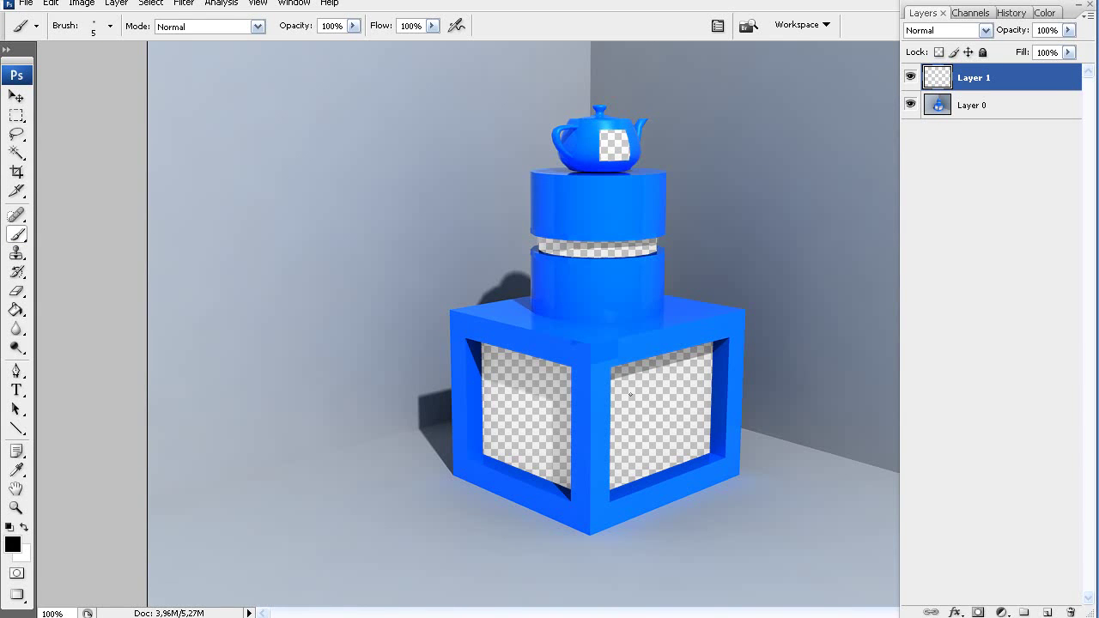
{"action": "mouse_move", "coordinate": [624, 392]}
{"action": "left_mouse_down"}
{"action": "mouse_move", "coordinate": [515, 365]}
{"action": "mouse_move", "coordinate": [640, 411]}
{"action": "mouse_move", "coordinate": [593, 404]}
{"action": "left_mouse_up"}
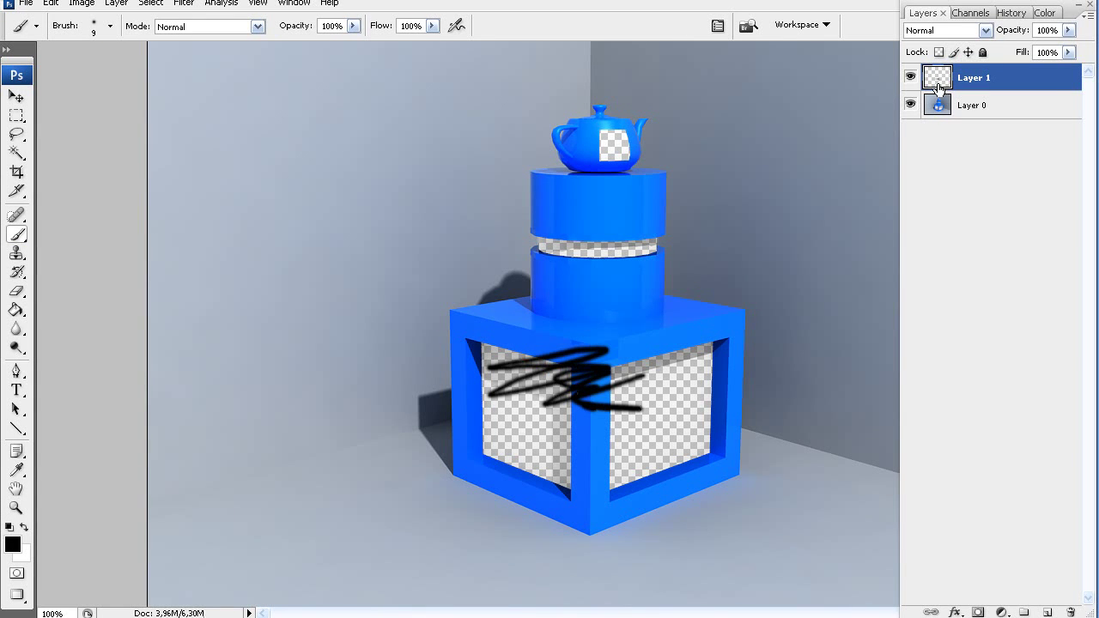
{"action": "left_click_drag", "start_coordinate": [940, 86], "coordinate": [959, 183]}
{"action": "mouse_move", "coordinate": [661, 376]}
{"action": "left_mouse_down"}
{"action": "mouse_move", "coordinate": [740, 351]}
{"action": "mouse_move", "coordinate": [640, 471]}
{"action": "mouse_move", "coordinate": [507, 327]}
{"action": "mouse_move", "coordinate": [515, 386]}
{"action": "mouse_move", "coordinate": [558, 386]}
{"action": "mouse_move", "coordinate": [542, 470]}
{"action": "left_mouse_up"}
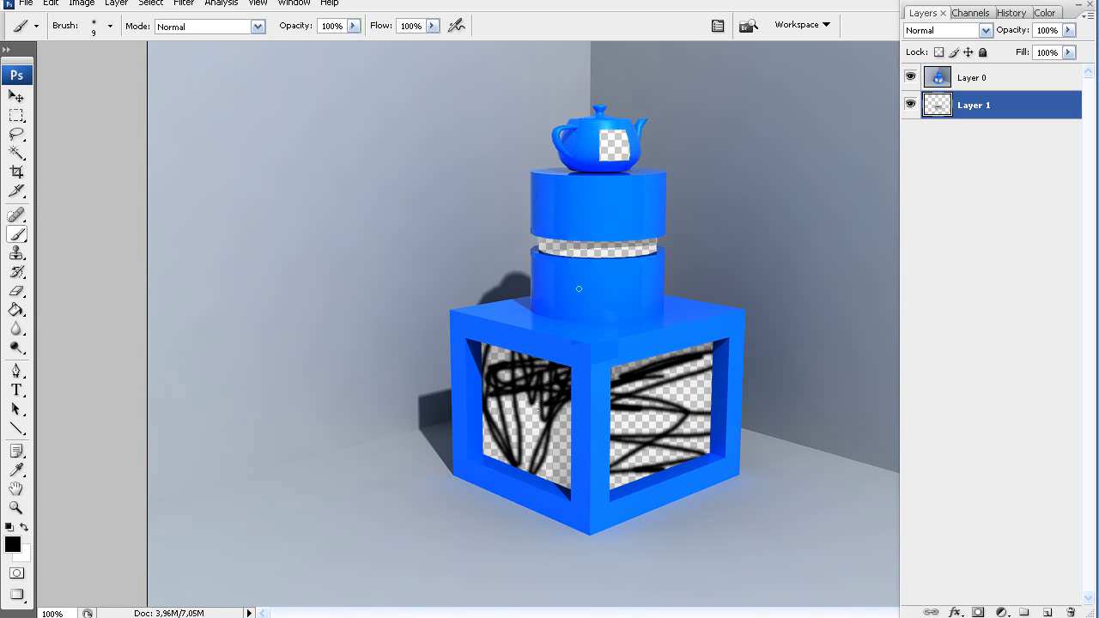
{"action": "mouse_move", "coordinate": [633, 247]}
{"action": "left_mouse_down"}
{"action": "mouse_move", "coordinate": [544, 252]}
{"action": "mouse_move", "coordinate": [612, 158]}
{"action": "left_mouse_up"}
Step: Undo all the brush strokes and the layer reordering
{"action": "key", "text": "ctrl+z"}
{"action": "key", "text": "ctrl+z"}
{"action": "key", "text": "ctrl+alt+z"}
{"action": "key", "text": "ctrl+alt+z"}
{"action": "key", "text": "ctrl+alt+z"}
{"action": "key", "text": "ctrl+alt+z"}
{"action": "key", "text": "ctrl+alt+z"}
{"action": "key", "text": "ctrl+alt+z"}
{"action": "key", "text": "ctrl+alt+z"}
{"action": "key", "text": "ctrl+alt+z"}
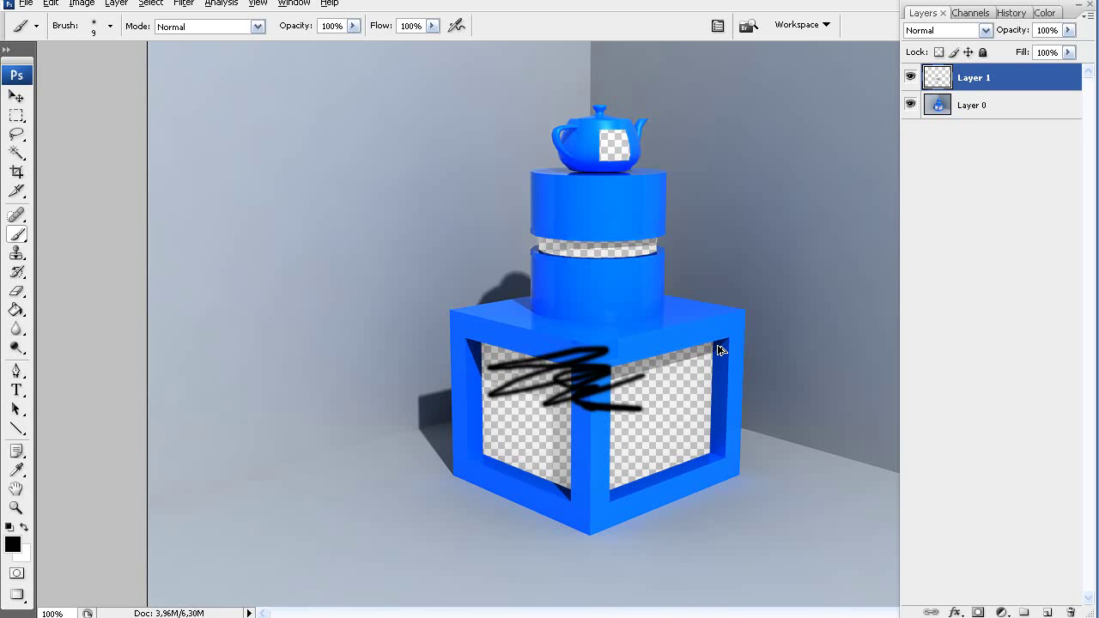
{"action": "key", "text": "ctrl+alt+z"}
{"action": "key", "text": "ctrl+alt+z"}
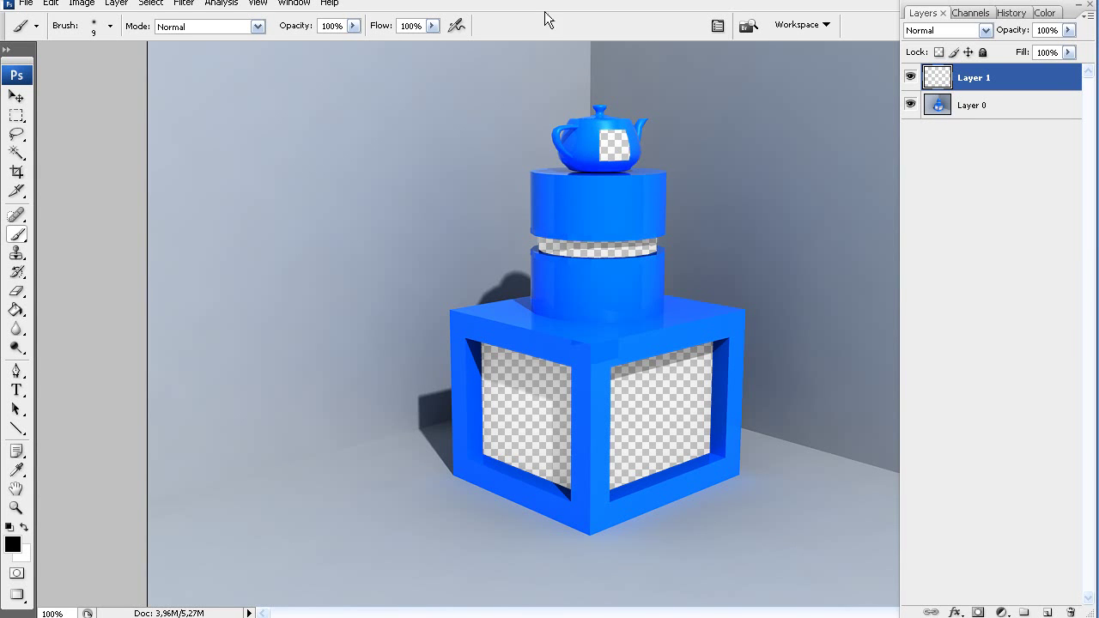
Step: Paste the copied screen capture onto the empty layer and check its extent with Free Transform
{"action": "key", "text": "ctrl+v"}
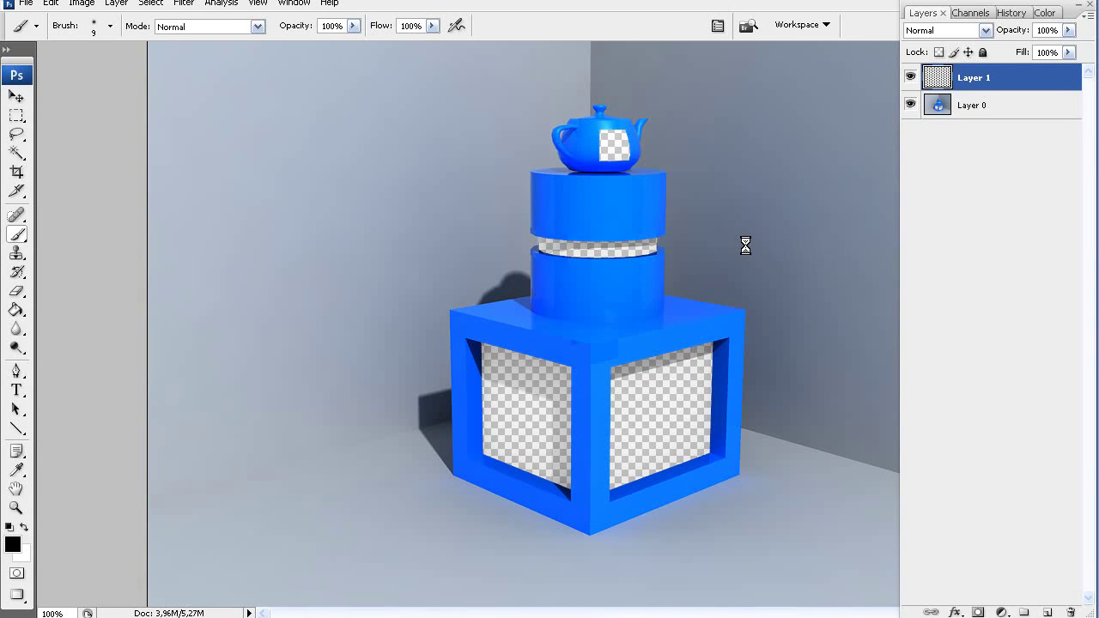
{"action": "key", "text": "z"}
{"action": "left_click", "coordinate": [649, 315], "text": "alt"}
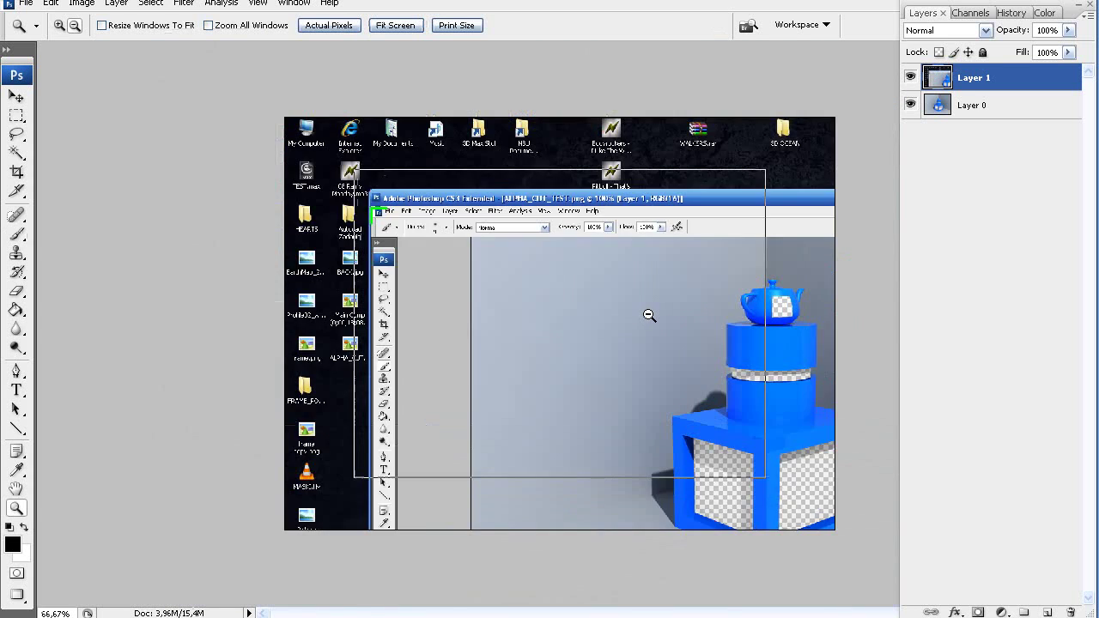
{"action": "key", "text": "ctrl+t"}
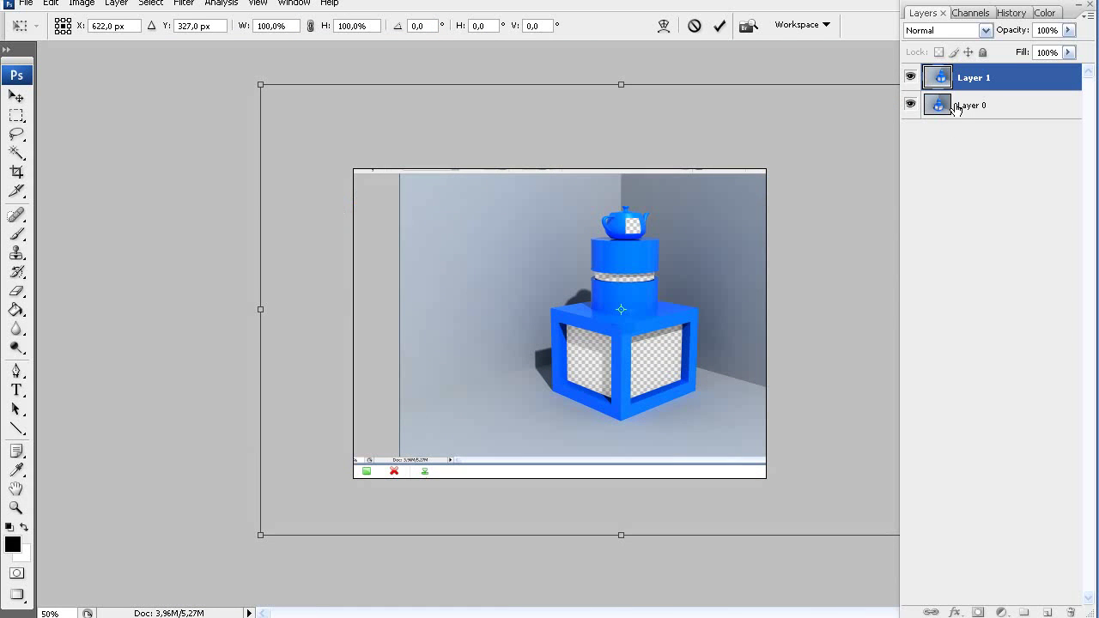
{"action": "key", "text": "Return"}
Step: Move the pasted screenshot layer beneath the render layer and reposition it so it shows through the cut-outs
{"action": "left_click_drag", "start_coordinate": [938, 86], "coordinate": [951, 110]}
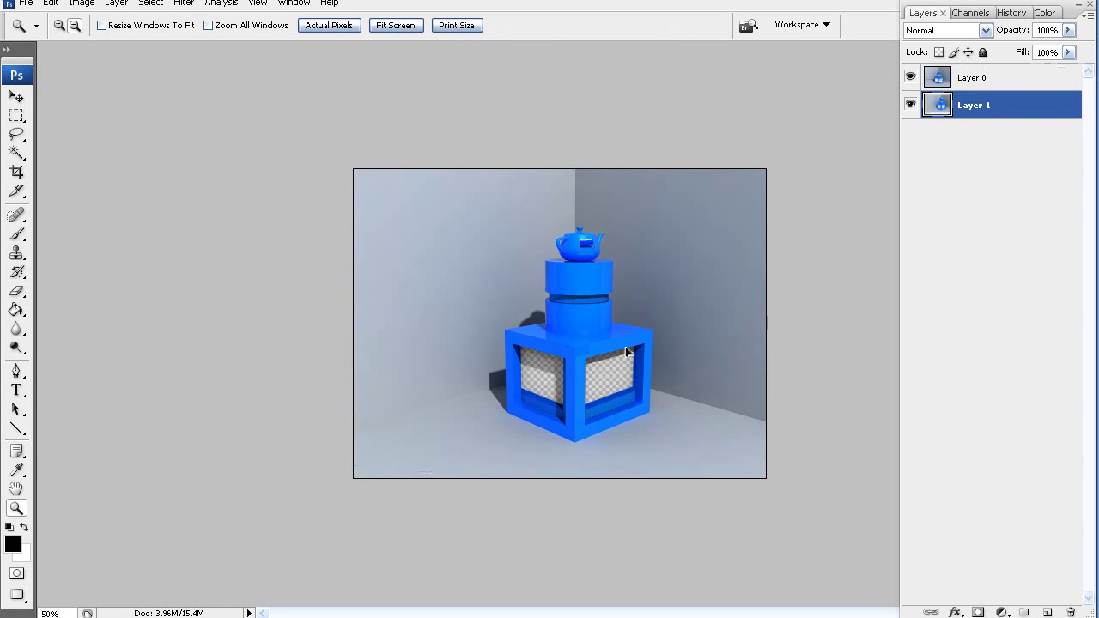
{"action": "left_click_drag", "start_coordinate": [626, 347], "coordinate": [410, 248], "text": "ctrl"}
{"action": "left_click_drag", "start_coordinate": [704, 404], "coordinate": [526, 378], "text": "ctrl"}
{"action": "left_click_drag", "start_coordinate": [595, 348], "coordinate": [620, 327], "text": "ctrl"}
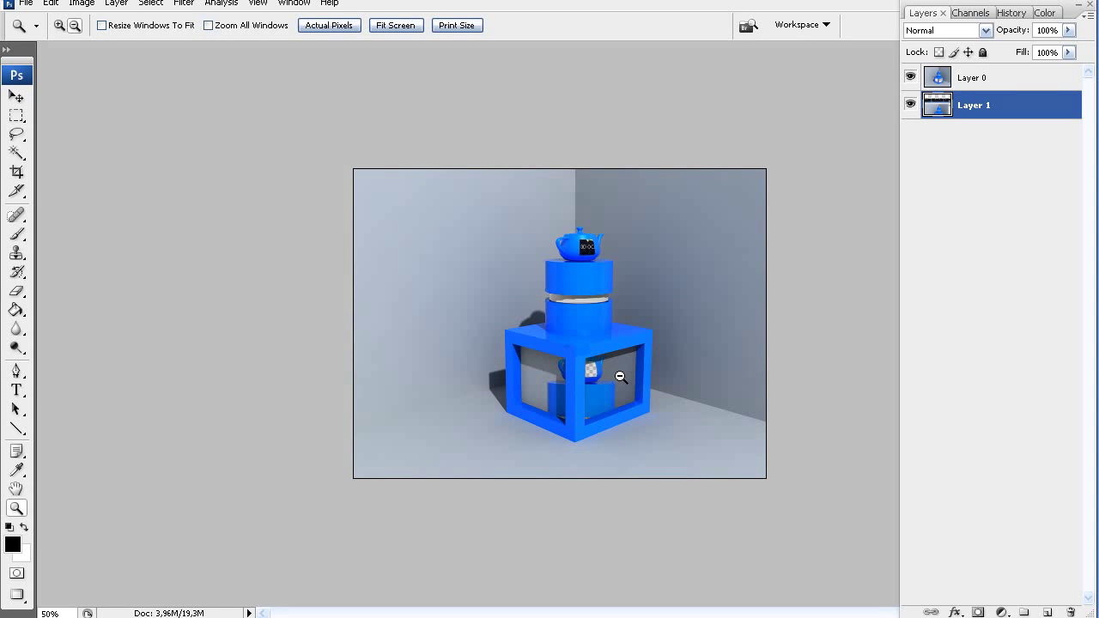
{"action": "left_click", "coordinate": [591, 326], "text": "alt"}
{"action": "left_click", "coordinate": [591, 326], "text": "alt"}
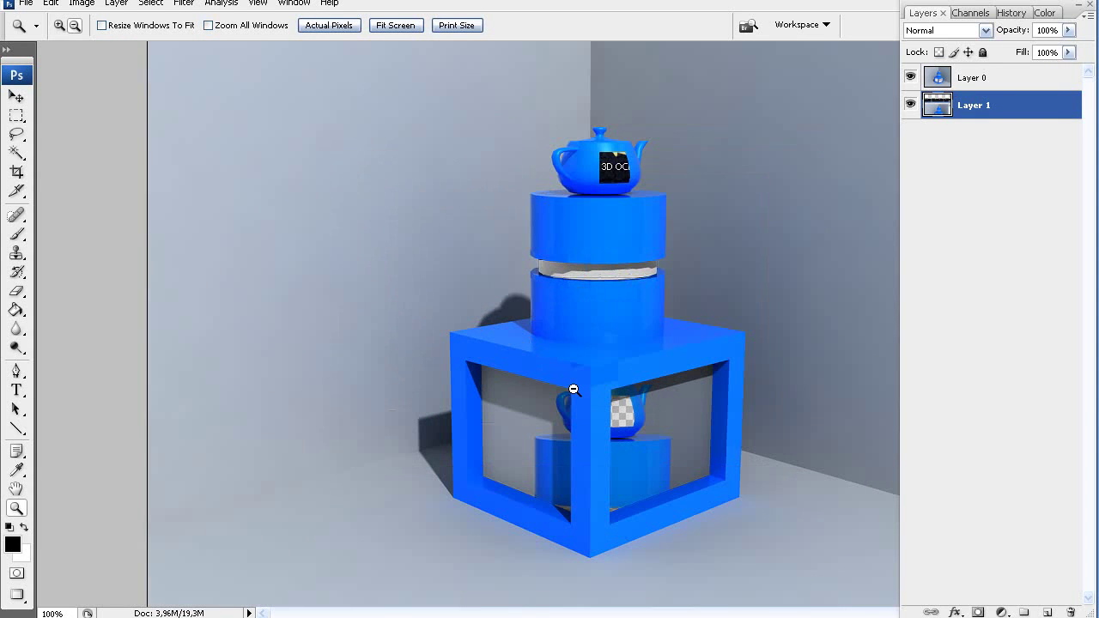